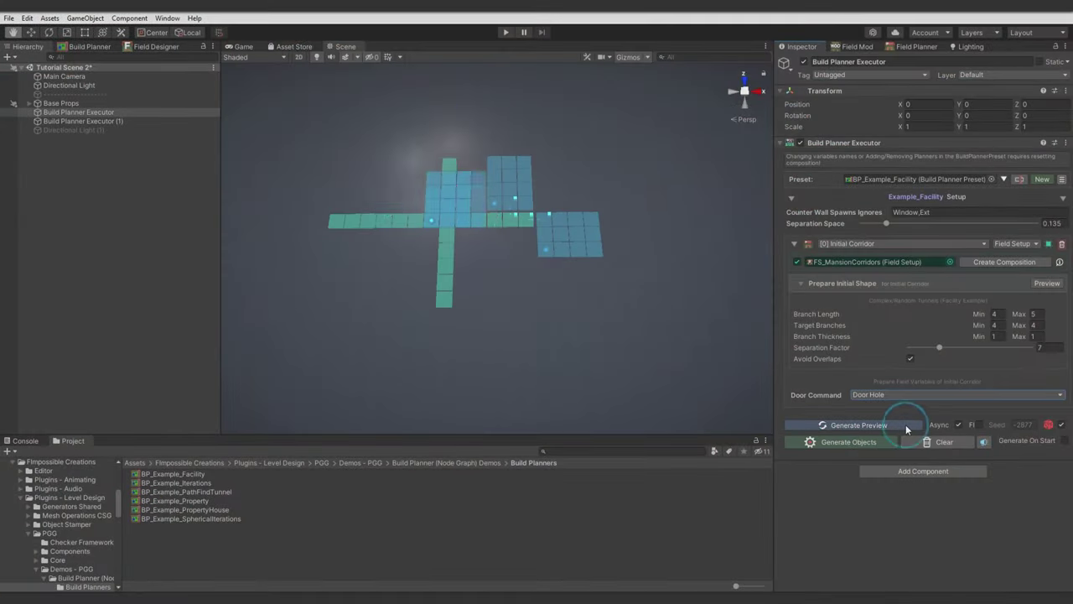
Step: Generate a new facility layout preview and its level objects from the executor, and clear the generated result
click(905, 424)
click(903, 428)
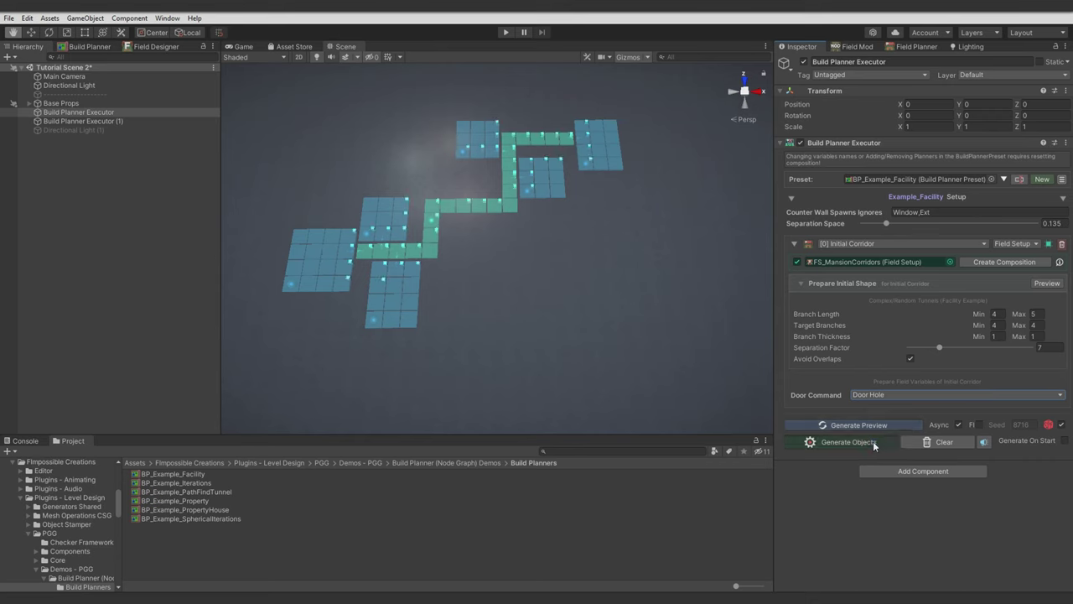
click(873, 441)
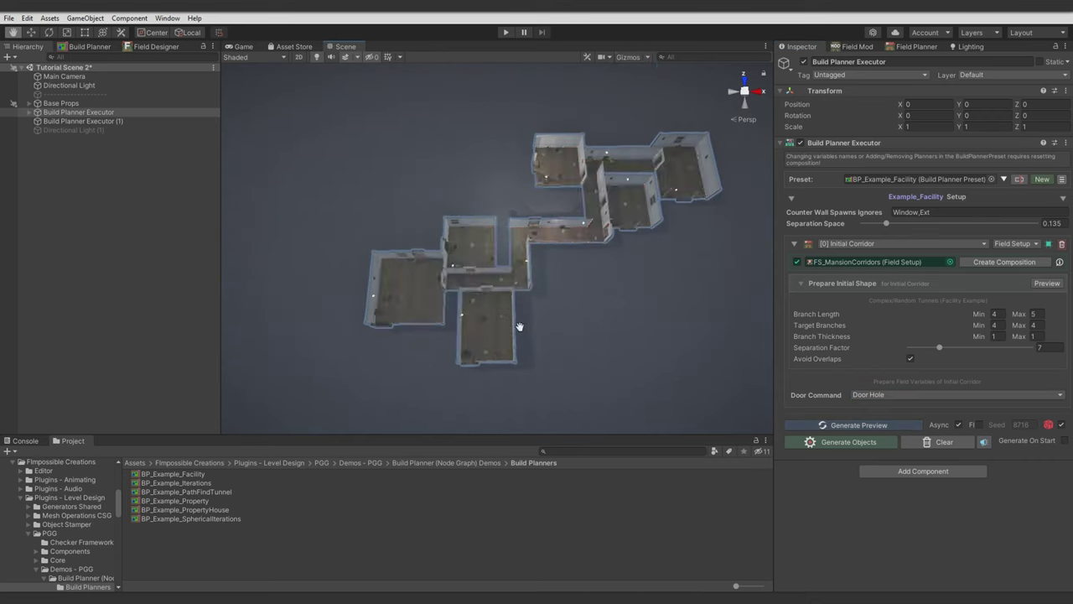
scroll(524, 327, up, 6)
middle_drag(629, 332, 469, 359)
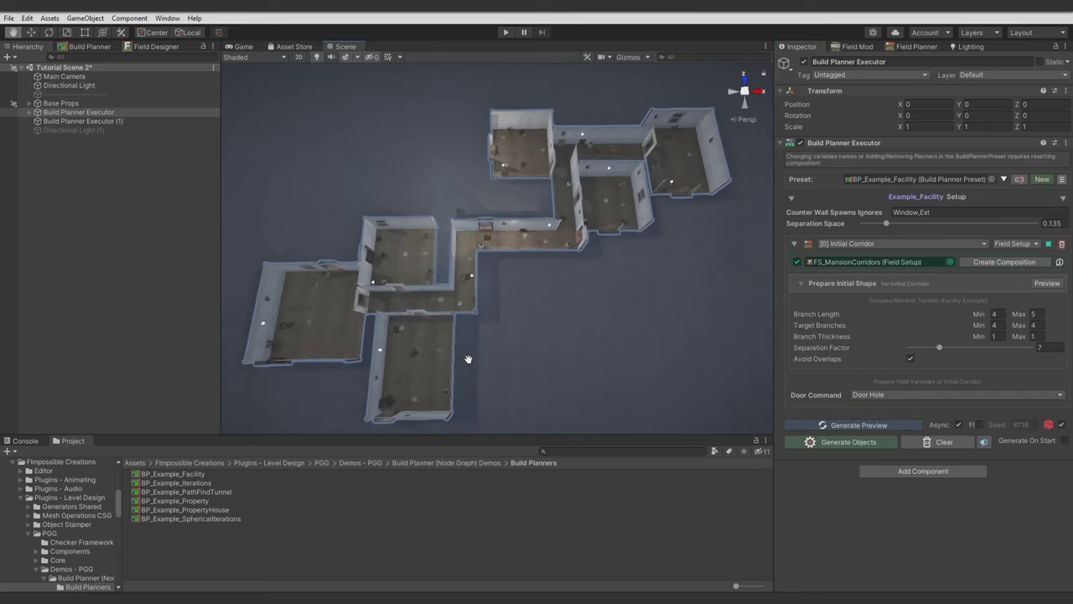
scroll(468, 359, down, 3)
click(632, 57)
click(941, 441)
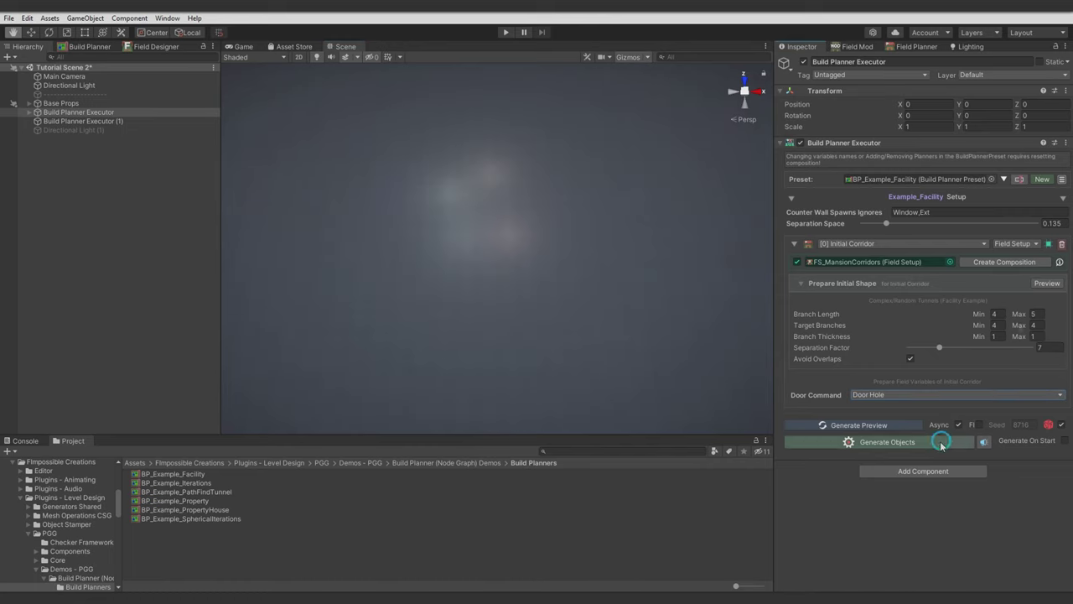
Step: Set the Initial Corridor's branch length to 10 and target branches to 12, and generate a new layout preview
click(995, 314)
text(10)
click(994, 325)
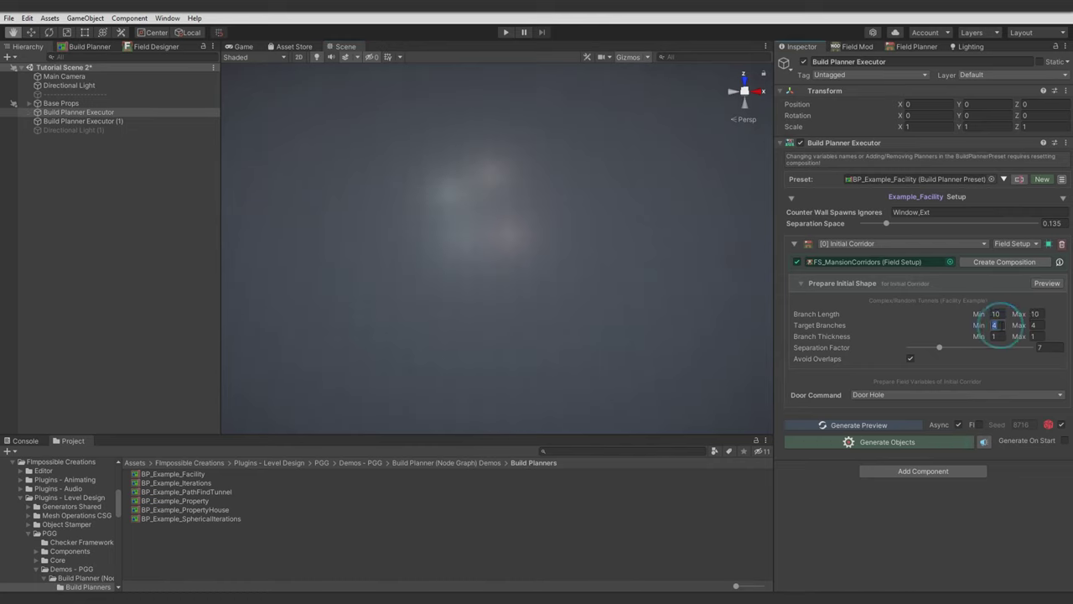
text(12)
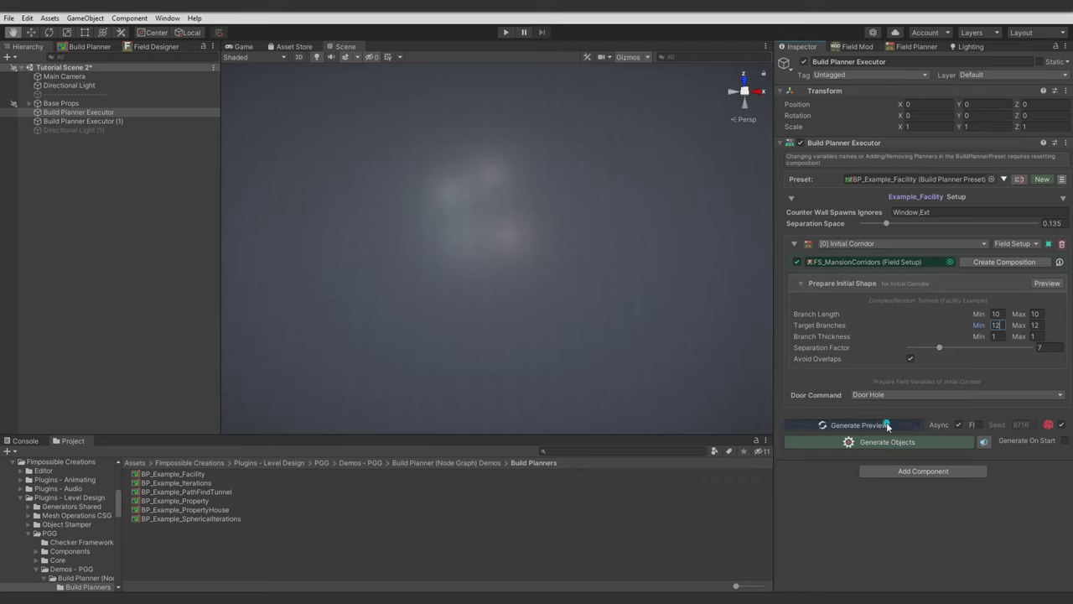
click(876, 424)
scroll(621, 345, down, 5)
middle_drag(622, 346, 662, 244)
scroll(650, 324, down, 4)
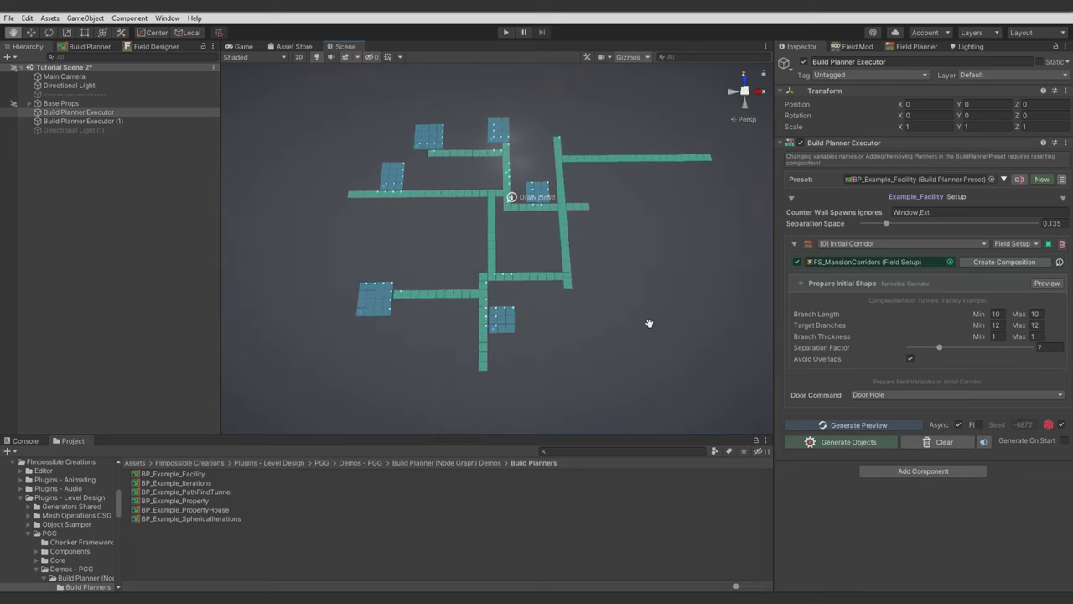
Step: Set the Rooms planner in the executor to 25 instances and generate the level objects
click(873, 243)
click(853, 268)
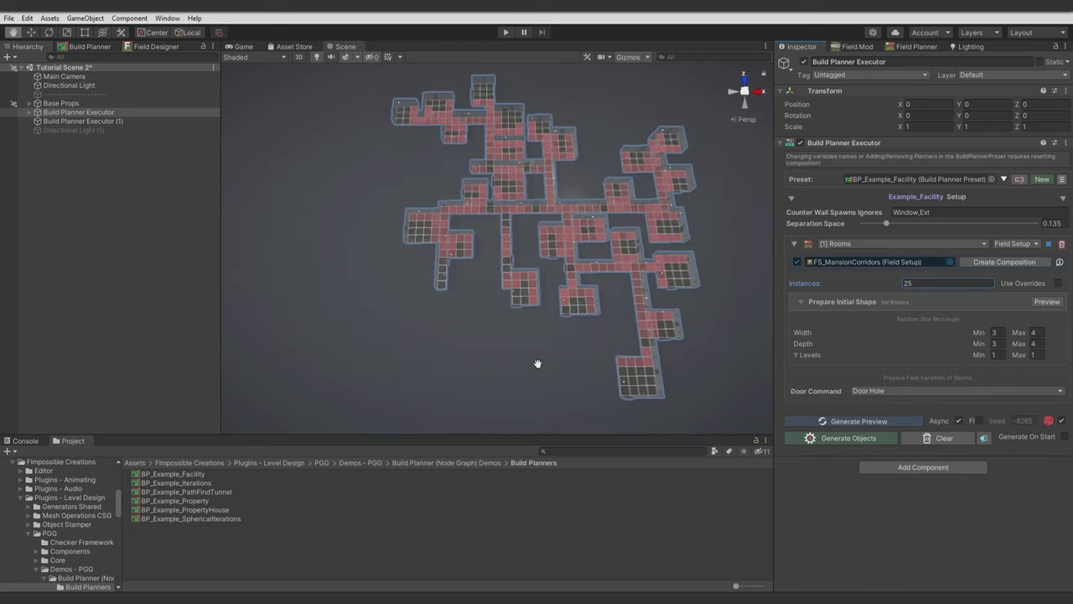
click(624, 58)
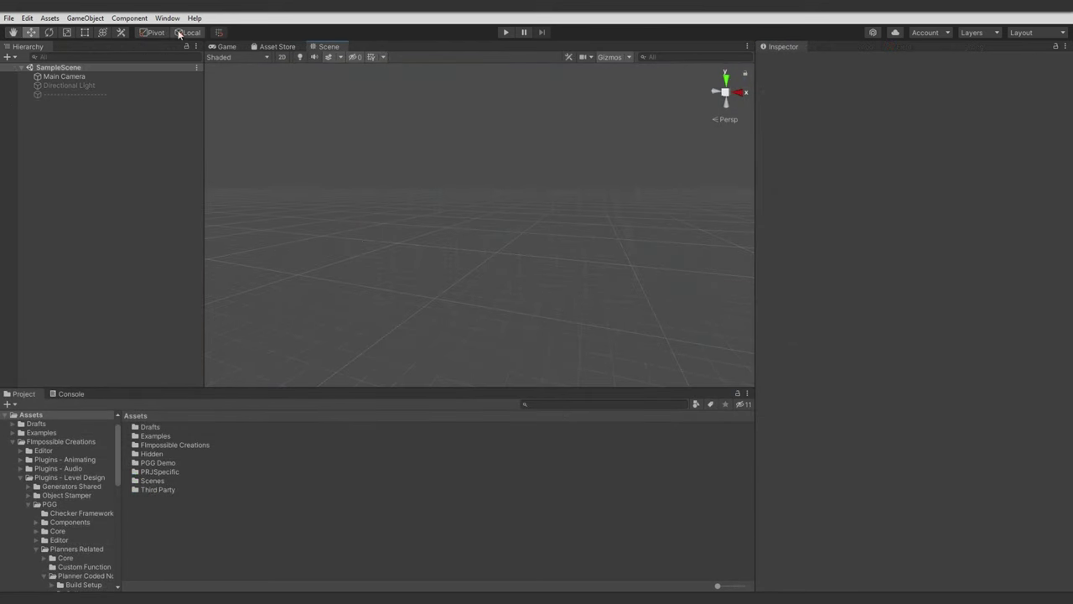
Step: Open the PGG Build Planner window and dock it beside the Hierarchy
click(167, 18)
click(218, 91)
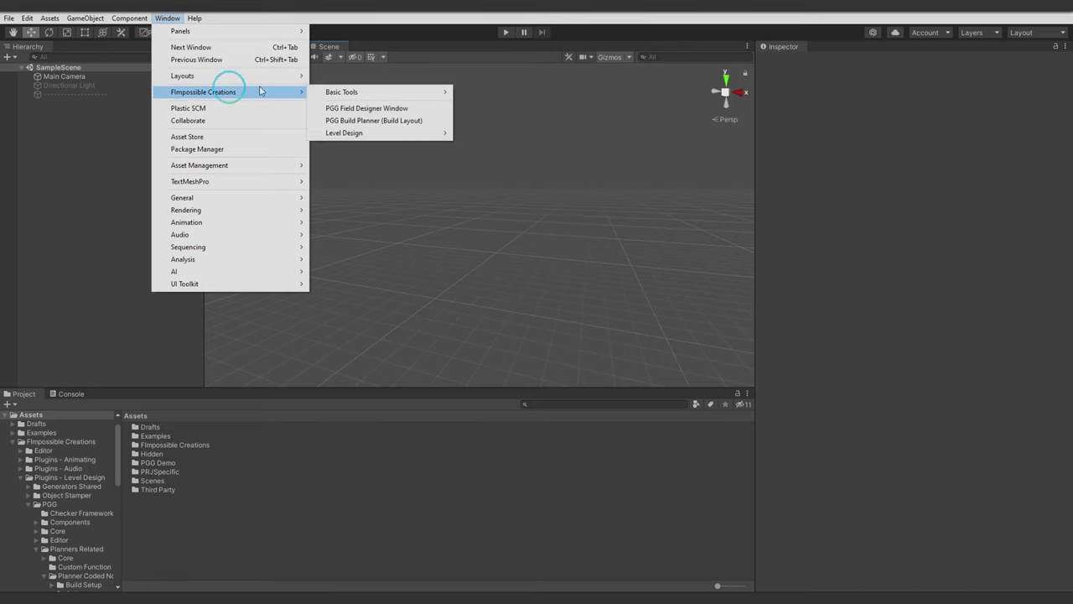
mouse_move(383, 124)
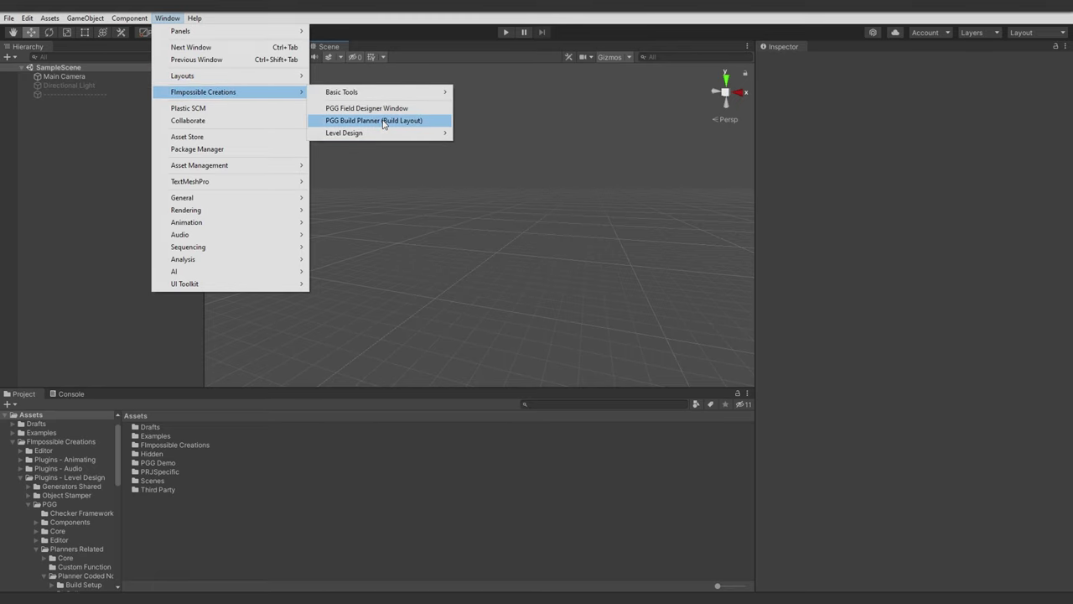
click(383, 124)
drag(206, 151, 98, 46)
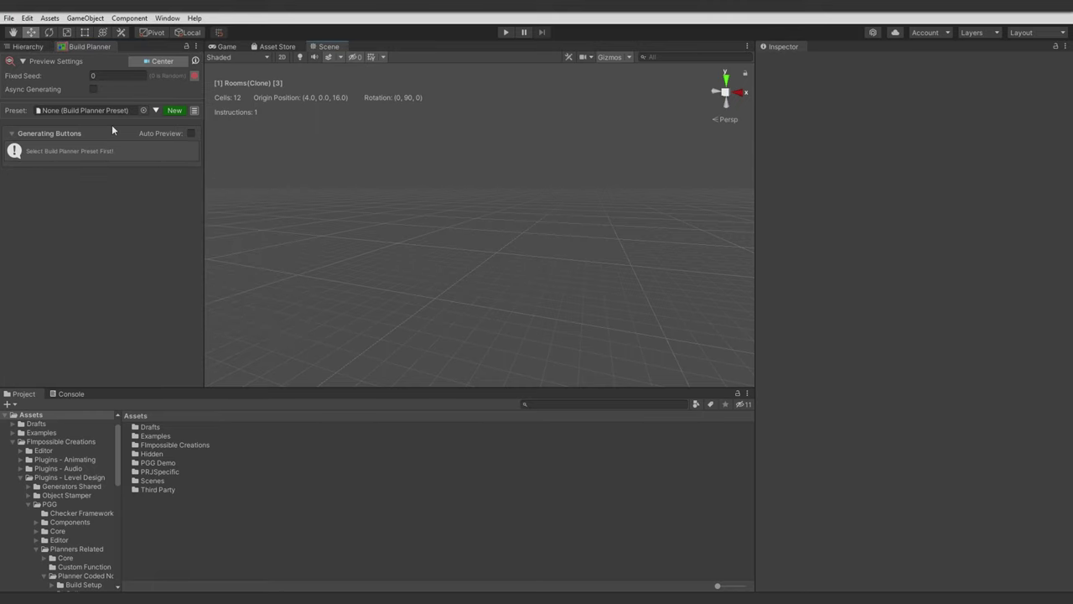
Step: Create a new build planner preset and save it under the name Build Plan Generator
click(175, 114)
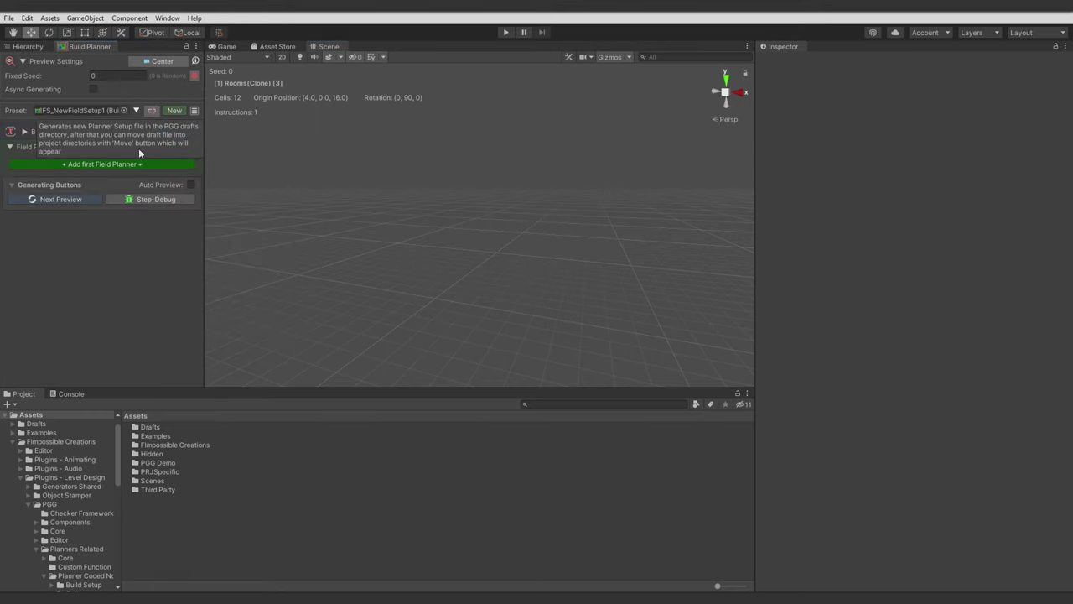
click(153, 109)
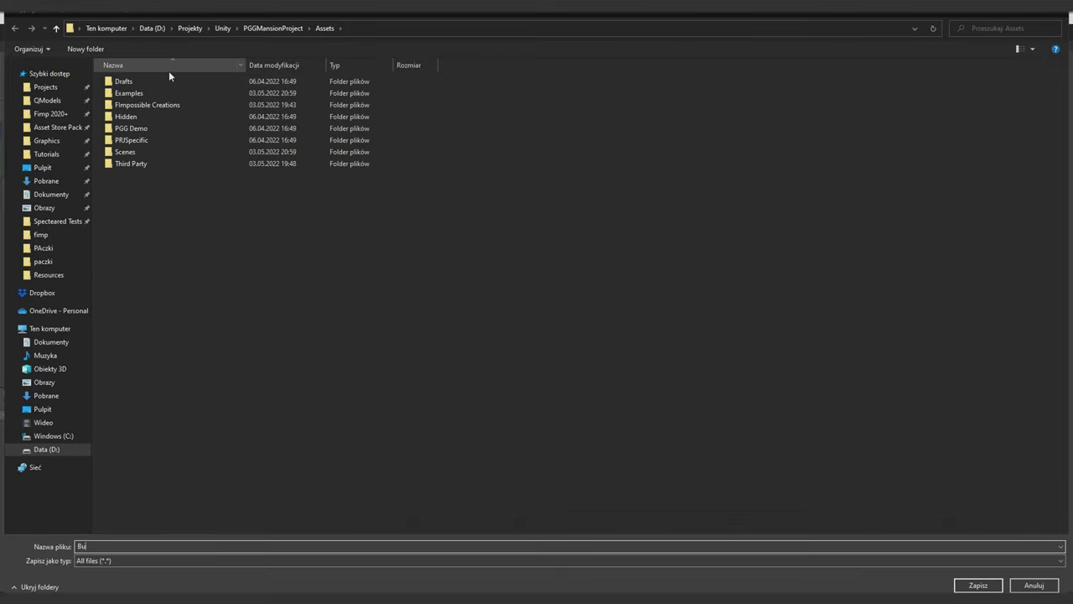
text(Build Plan Generator)
key(Return)
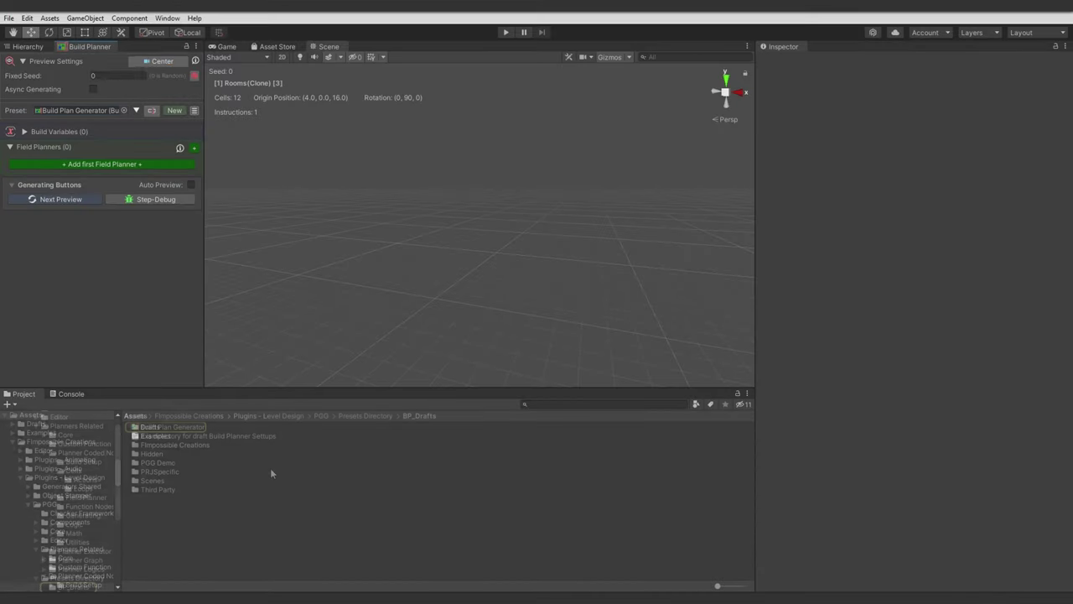
Step: Add the first field planner to the preset and name it Corridor
click(125, 160)
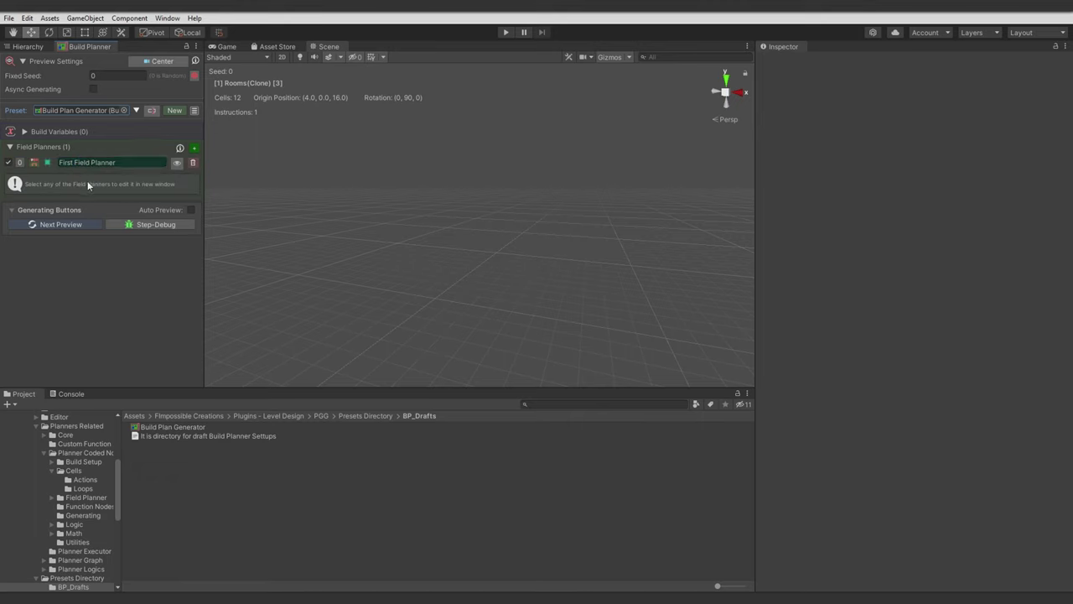
click(87, 162)
text(Corridor)
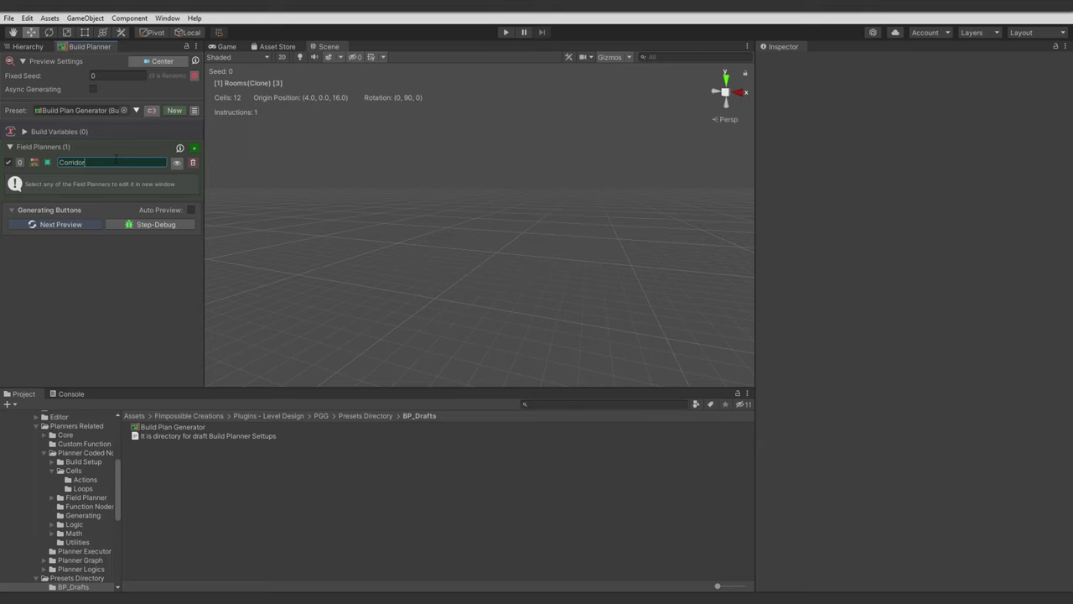
Step: Open the Corridor field planner docked beside the Inspector, and centre the scene view on its preview
click(47, 162)
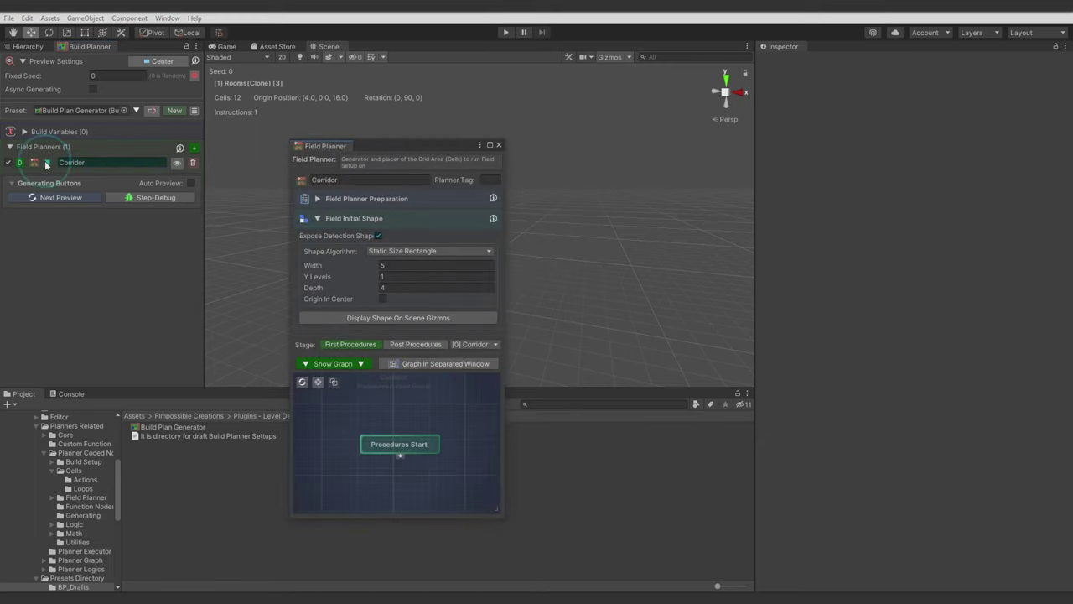
drag(340, 146, 845, 55)
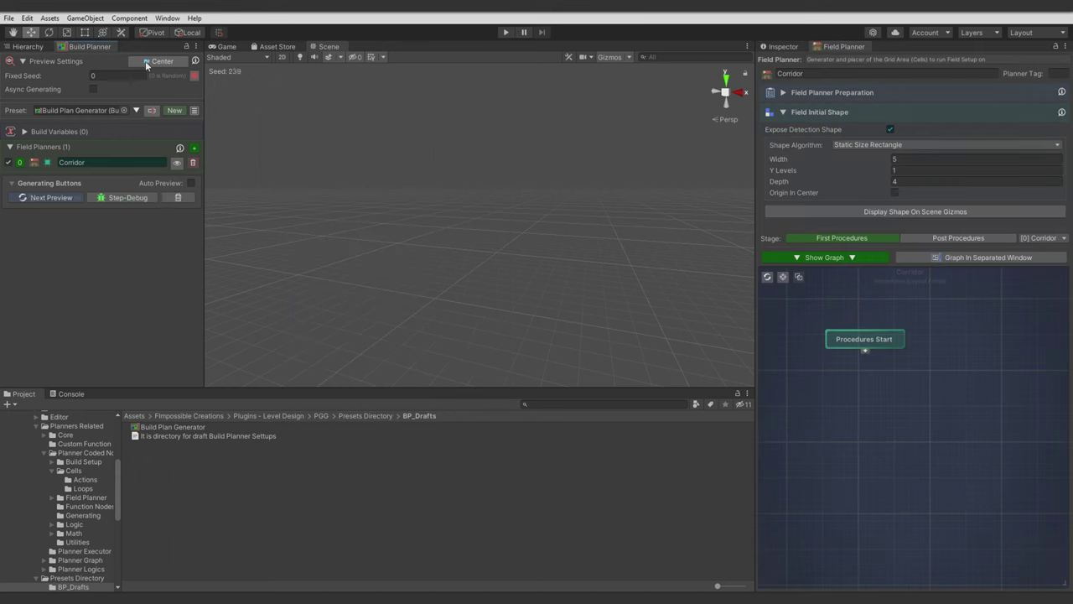
click(145, 61)
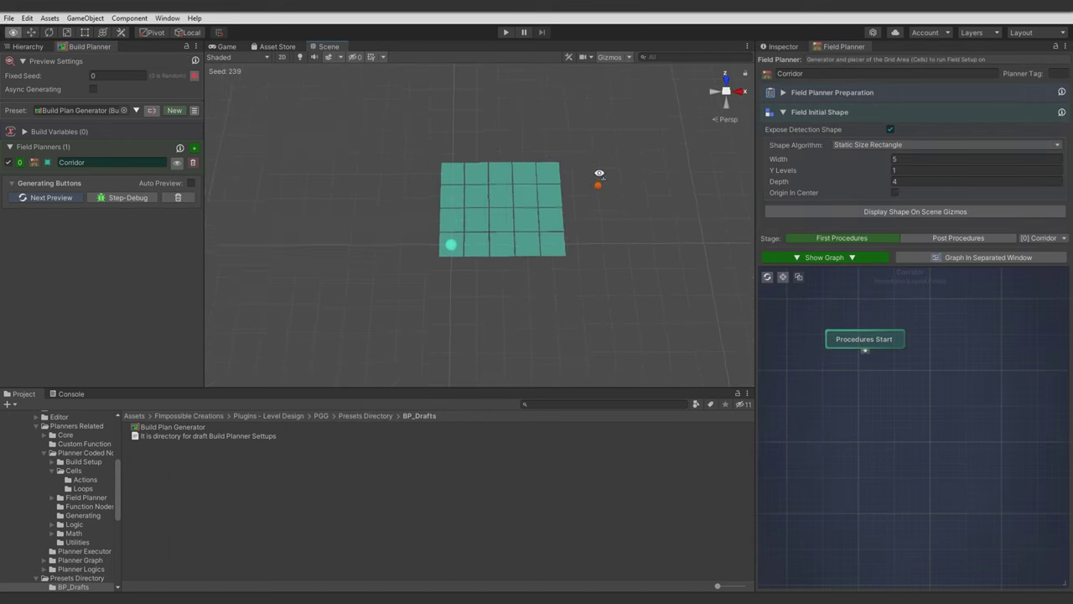
Step: Set the Corridor's initial shape algorithm to Complex/Random Tunnels (Facility Example) and generate a new preview
click(818, 109)
click(817, 110)
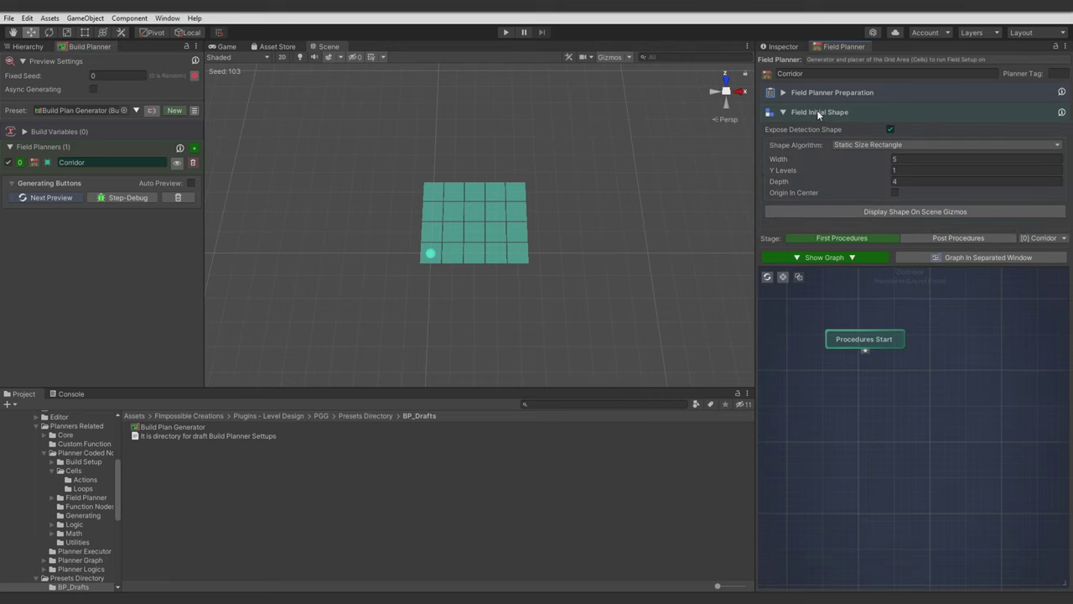
click(849, 146)
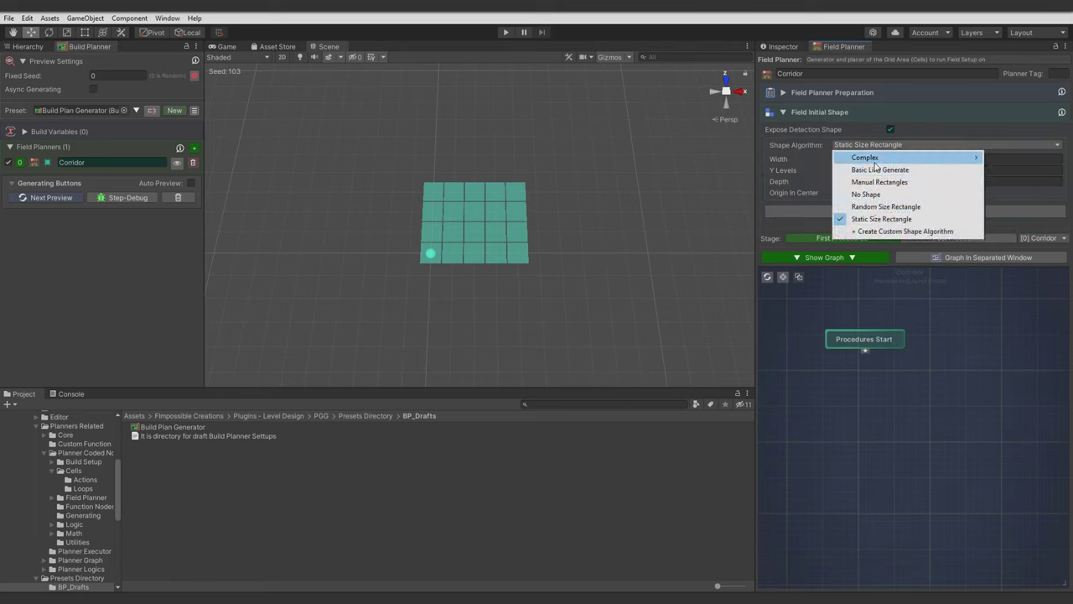
mouse_move(872, 159)
click(778, 172)
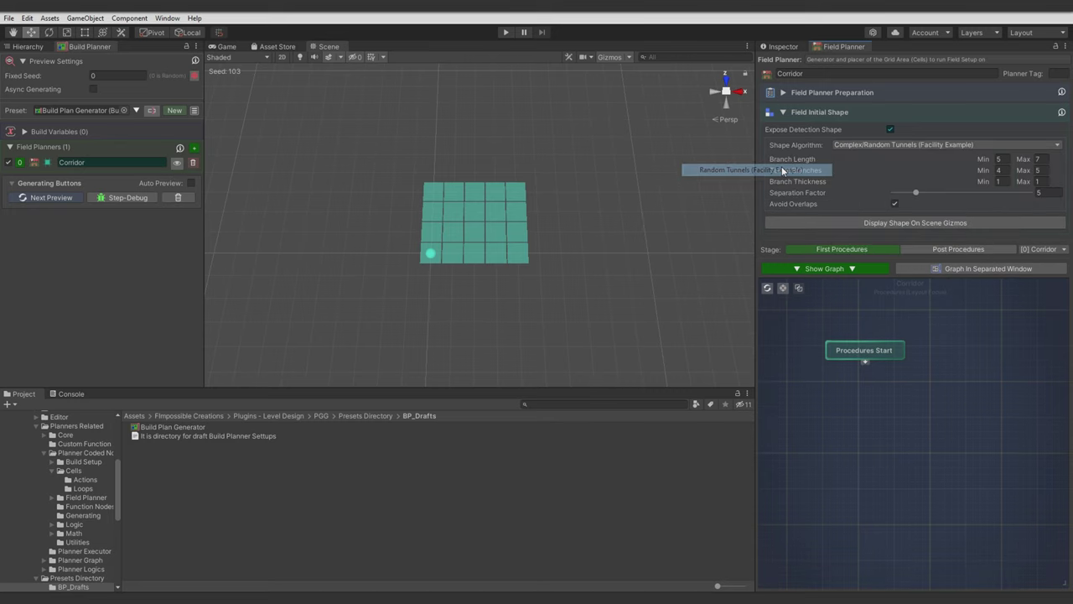
click(767, 288)
scroll(620, 260, down, 3)
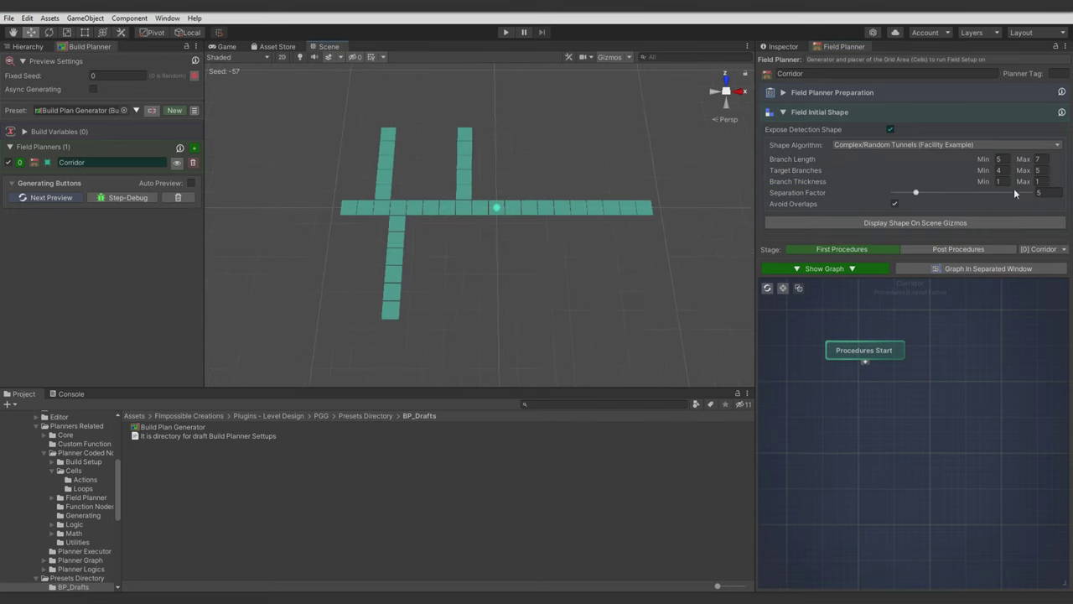
Step: Set the Corridor's separation factor to 7 and target branches to 10, and regenerate the preview
key(BackSpace)
text(4)
click(1040, 188)
key(BackSpace)
text(7)
click(996, 170)
click(767, 288)
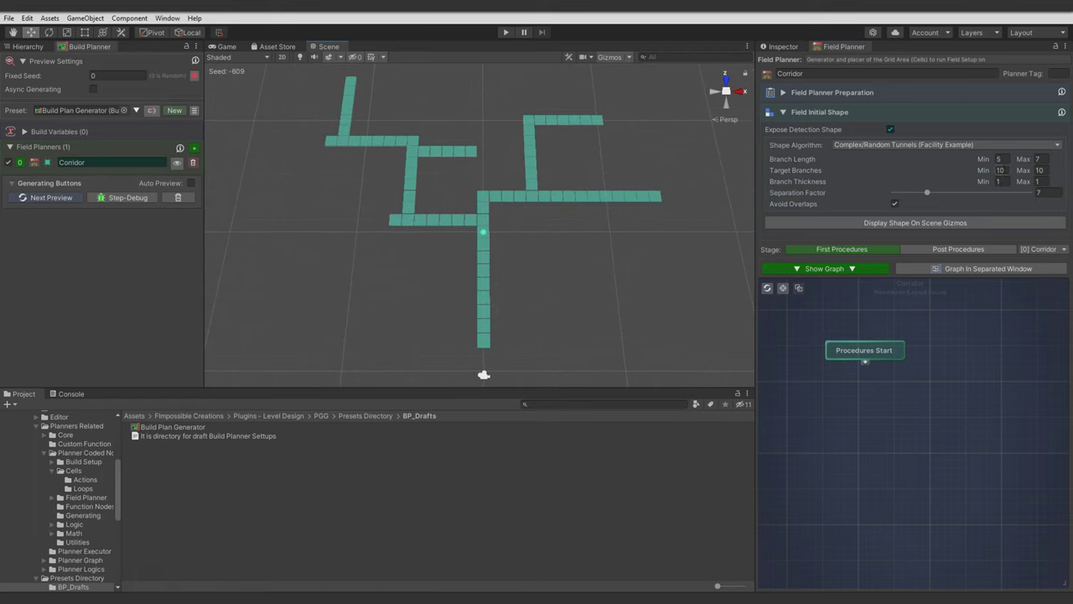
Step: Set the Corridor's target branches to a minimum of 3 and maximum of 4, and regenerate the preview
click(998, 170)
text(3)
key(Tab)
text(4)
click(767, 288)
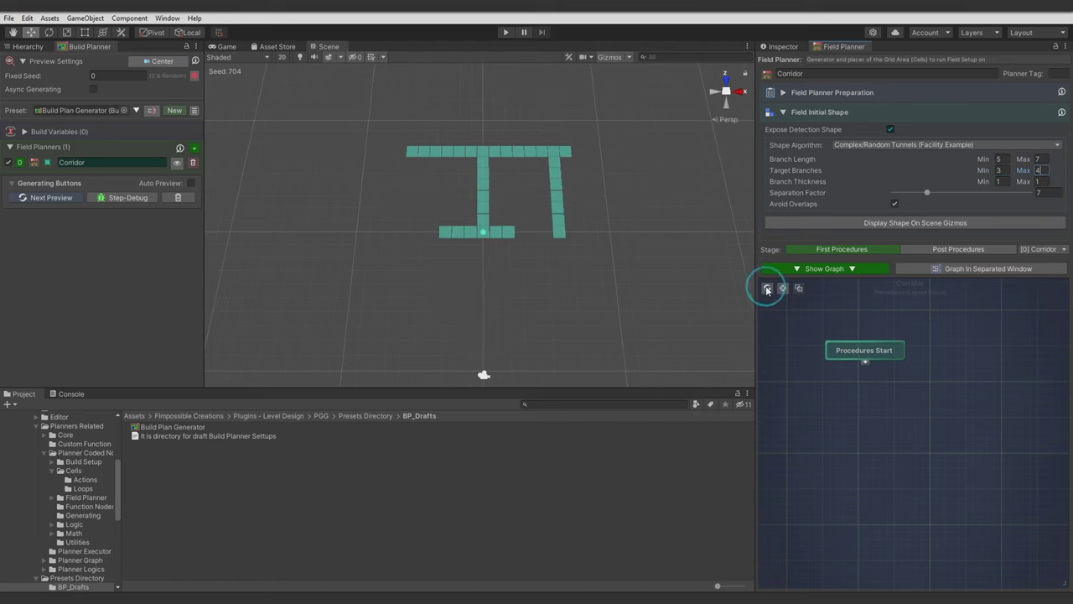
click(767, 288)
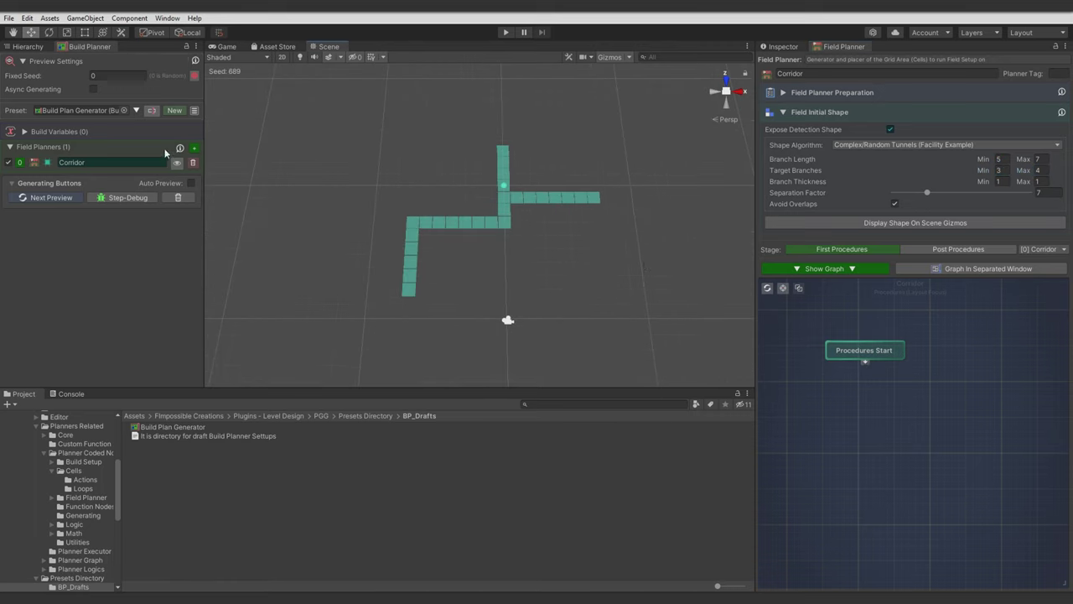
Step: Add a second field planner named Rooms and open it for editing
click(194, 150)
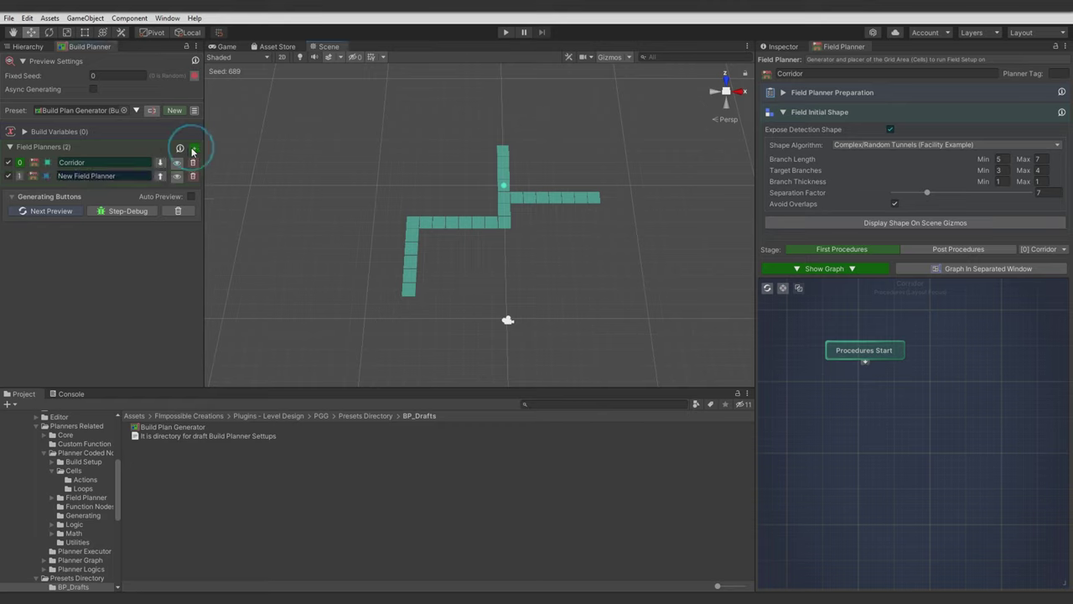
click(91, 177)
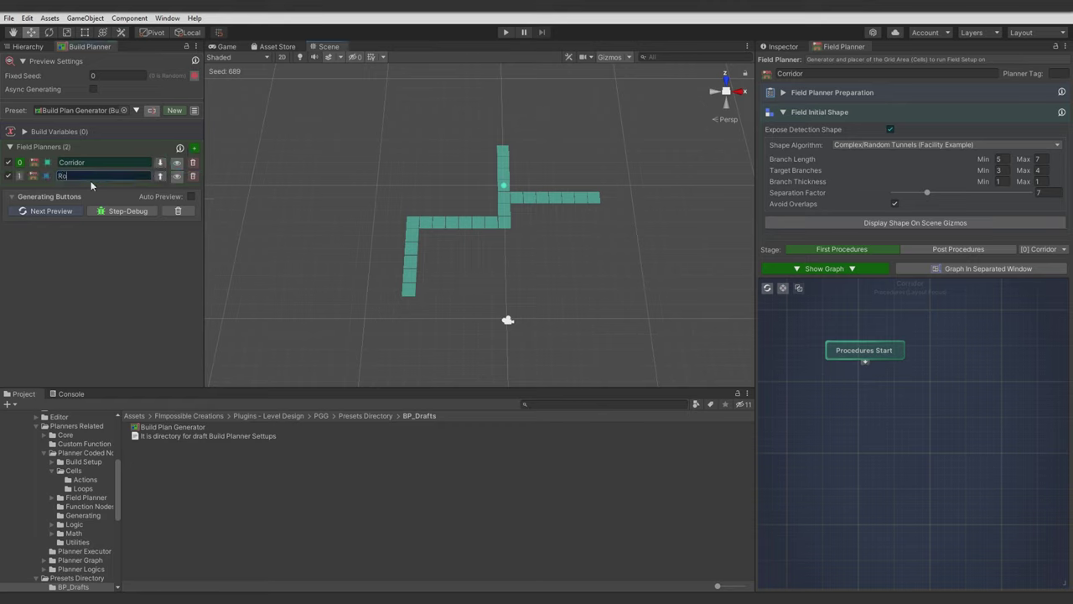
click(47, 176)
Step: Generate a new preview of the Corridor and Rooms fields together
click(63, 213)
middle_drag(517, 193, 490, 253)
scroll(489, 253, up, 7)
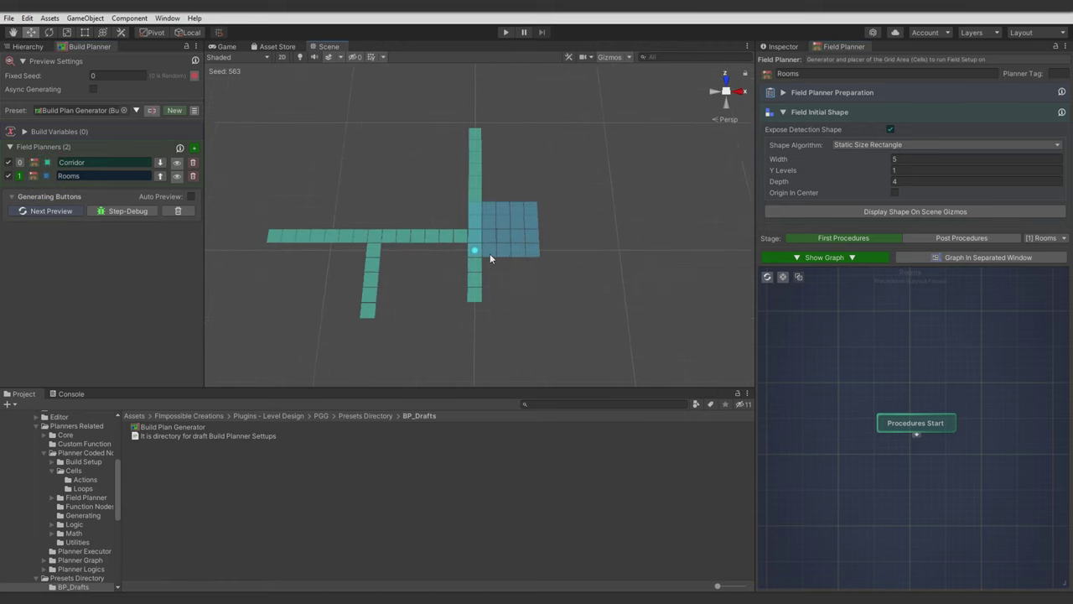
Step: Set the Rooms planner's initial shape algorithm to Random Size Rectangle
alt+drag(542, 302, 543, 308)
click(845, 146)
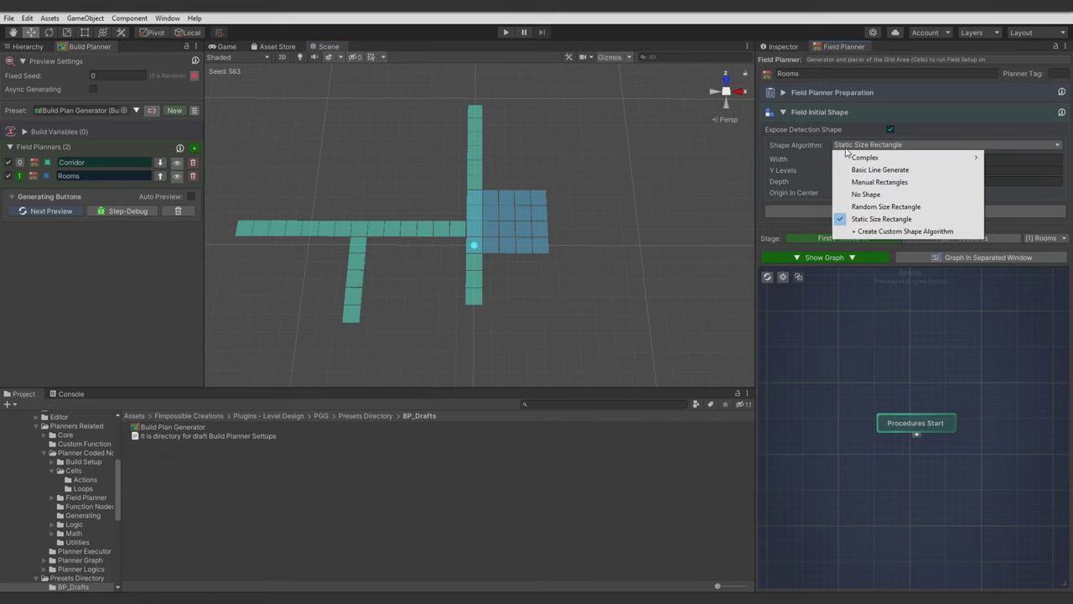
click(848, 206)
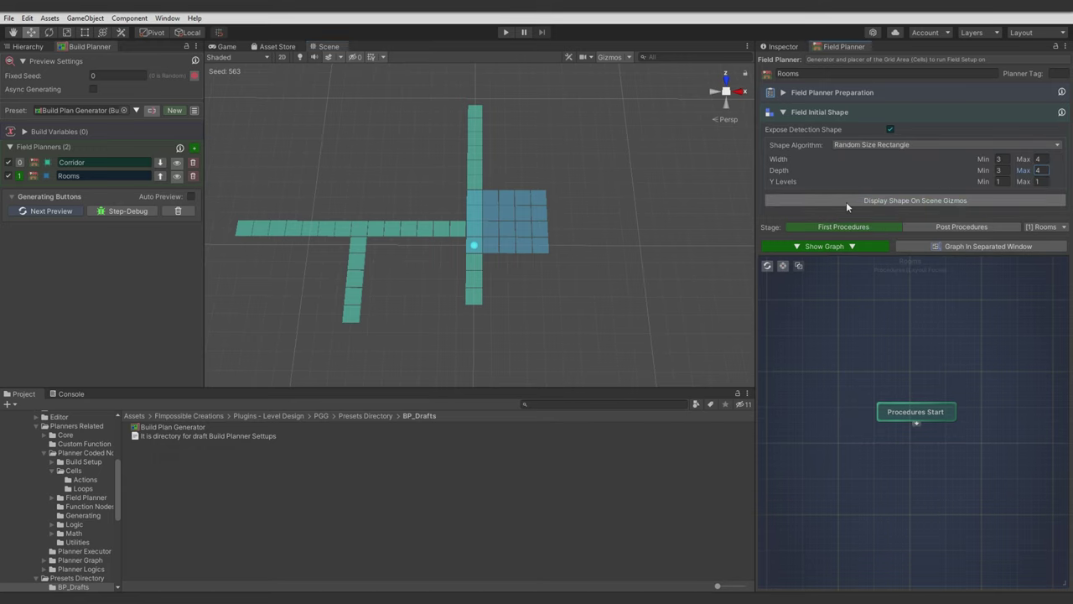
Step: Generate several previews of the random room sizes with the Corridor hidden, and show the Corridor again
click(176, 162)
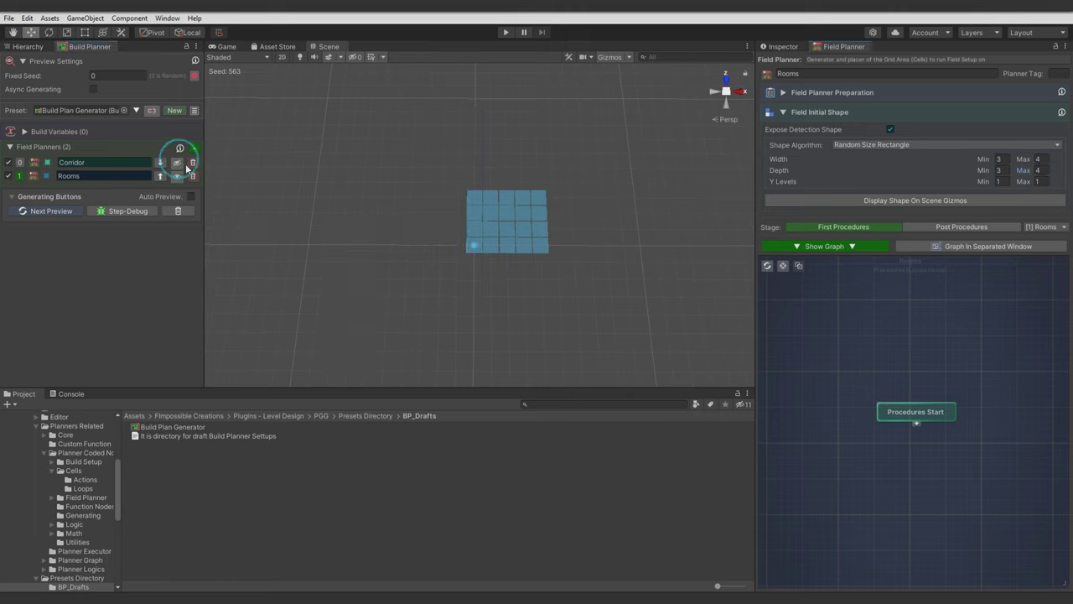
click(61, 212)
click(60, 212)
click(60, 212)
click(61, 212)
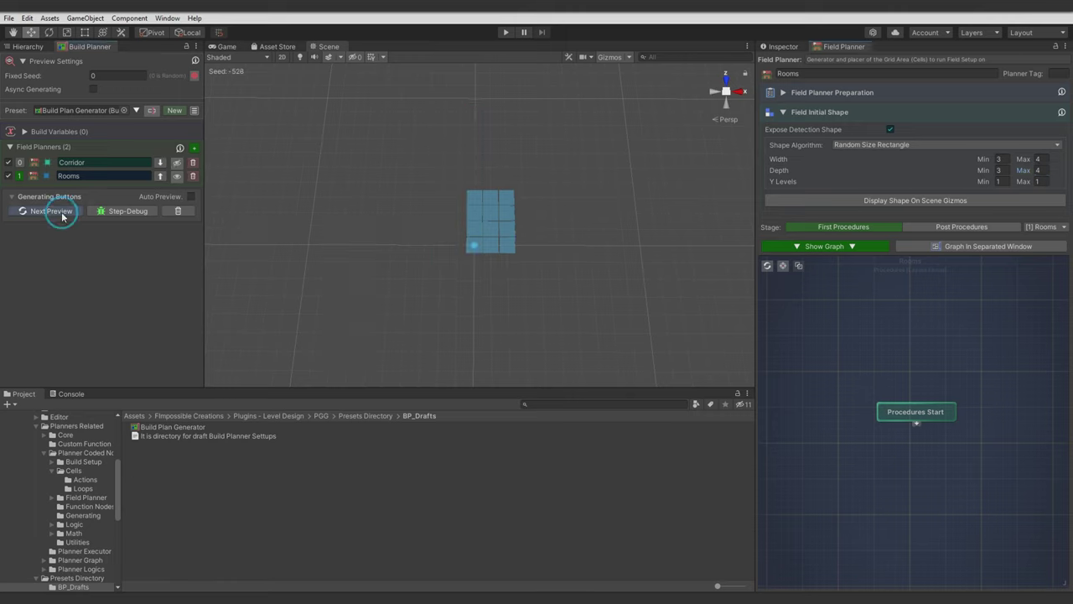
click(176, 162)
middle_drag(541, 293, 549, 268)
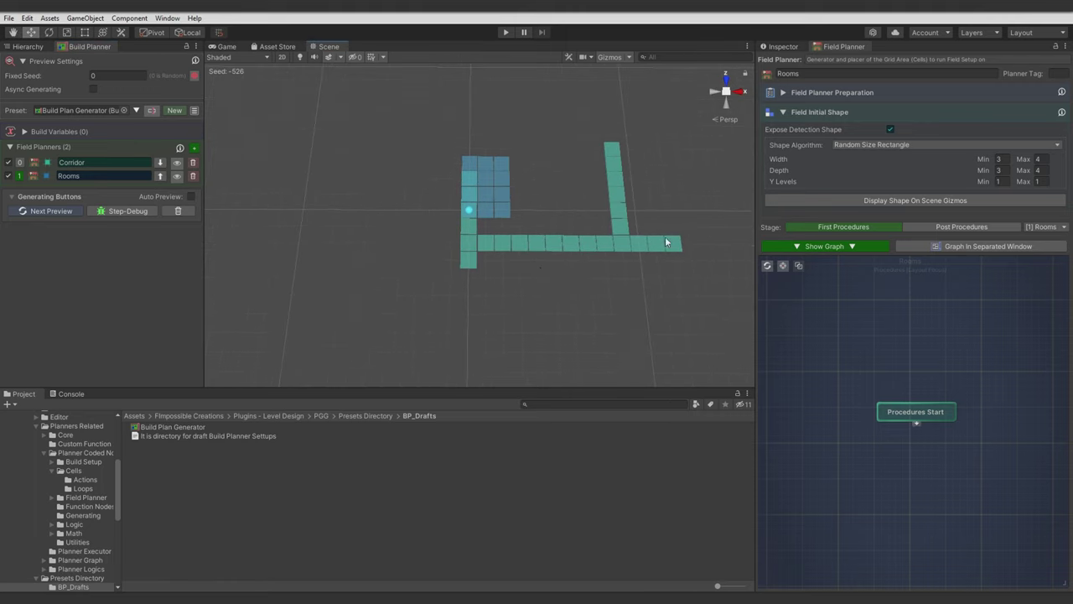
Step: Add a Tight Placement node from the special field nodes and place it directly below Procedures Start in the Rooms graph
middle_drag(832, 388, 814, 300)
right_click(843, 372)
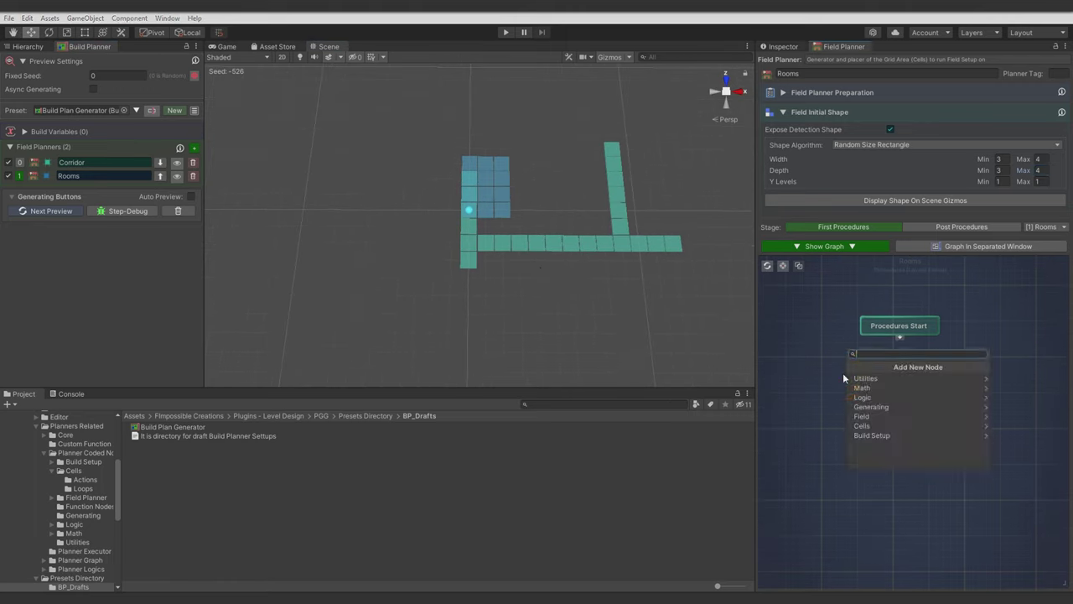
click(867, 416)
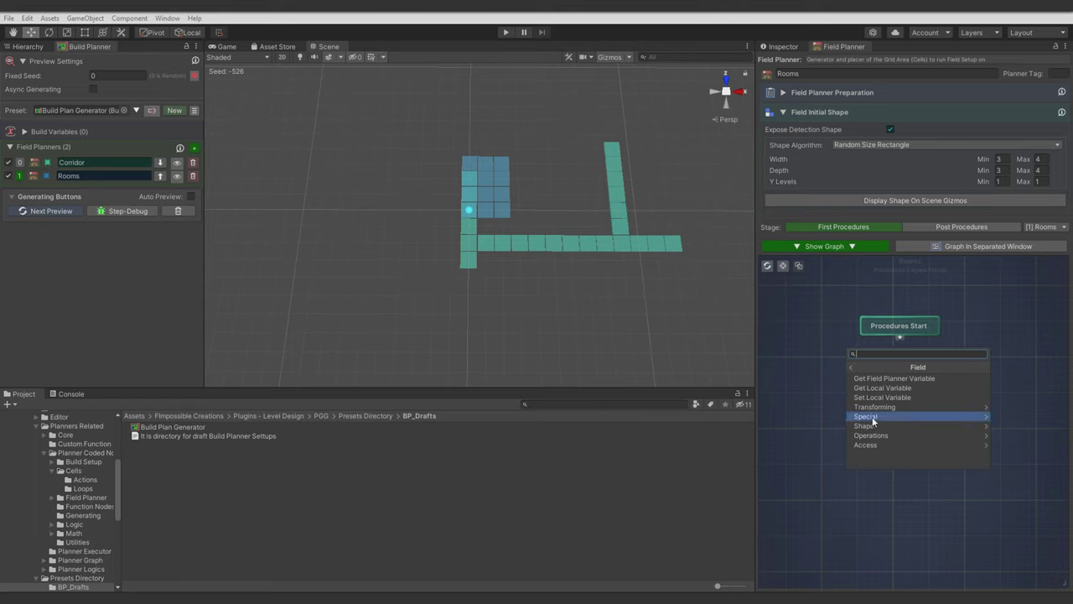
click(872, 416)
click(877, 397)
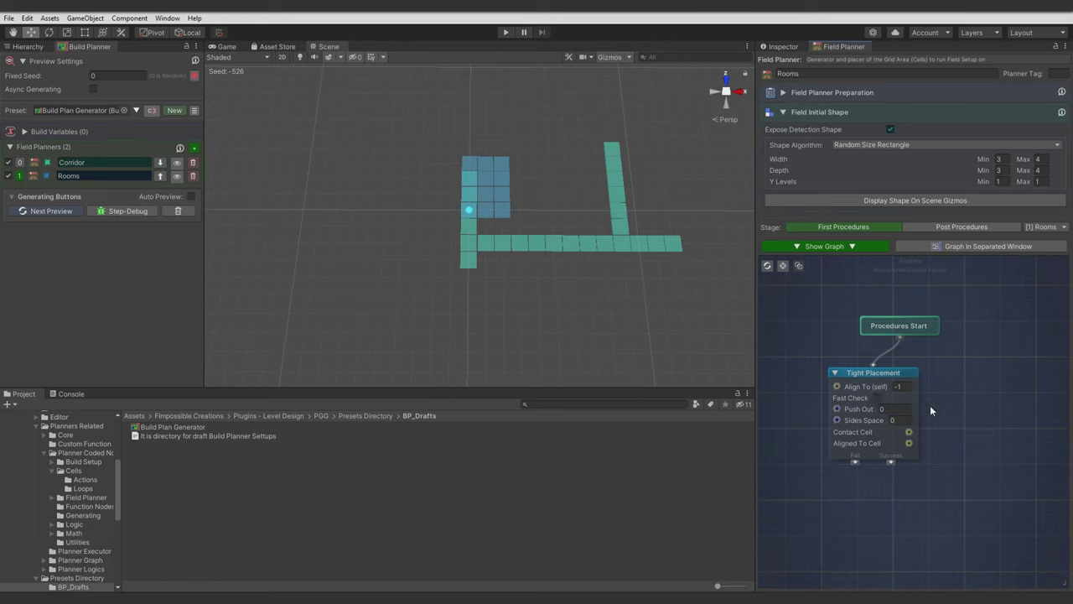
drag(898, 375, 922, 370)
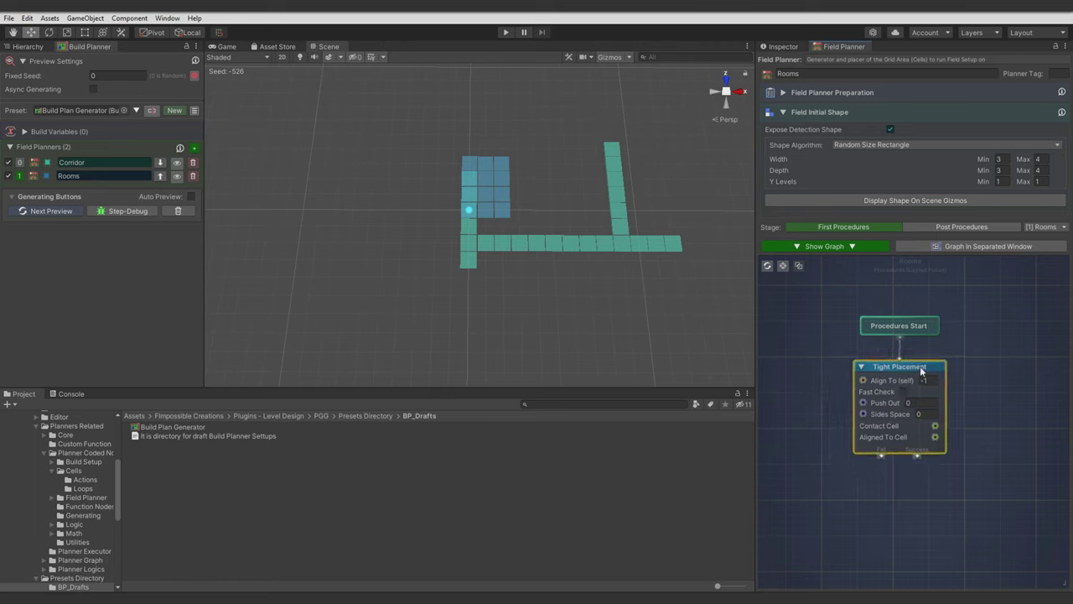
click(969, 393)
middle_drag(970, 392, 935, 376)
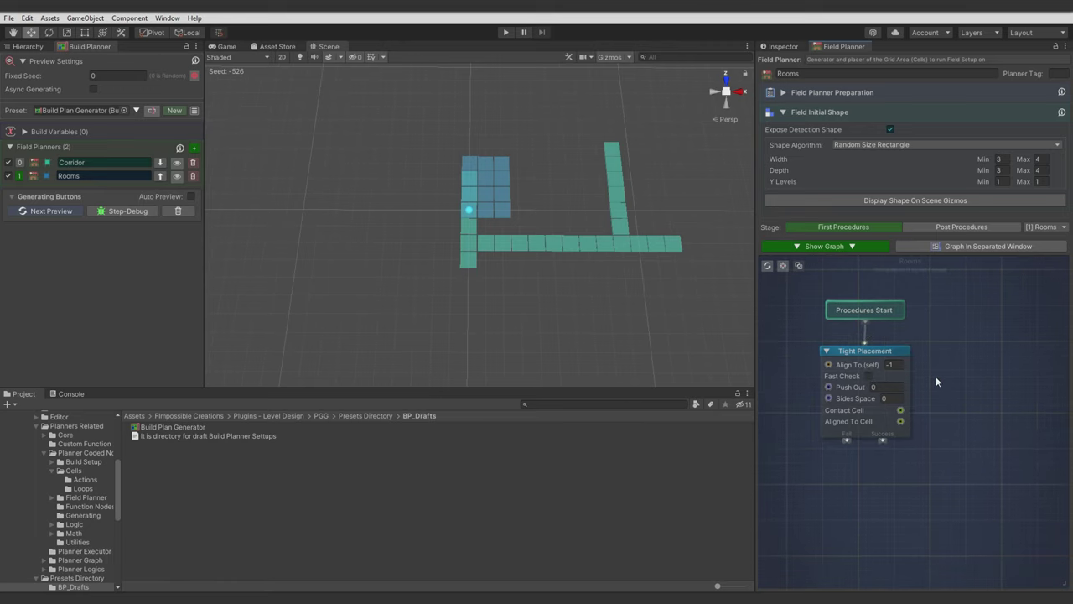
Step: Set the Tight Placement node's Align To value to 0 and generate a new layout preview
click(893, 363)
click(814, 463)
click(766, 266)
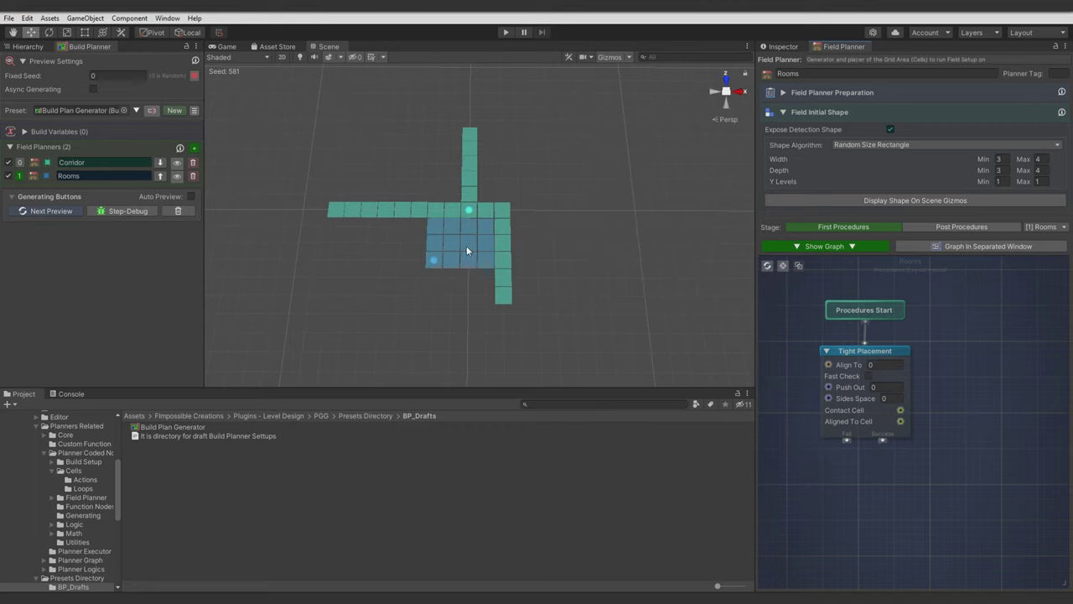
middle_drag(467, 248, 491, 261)
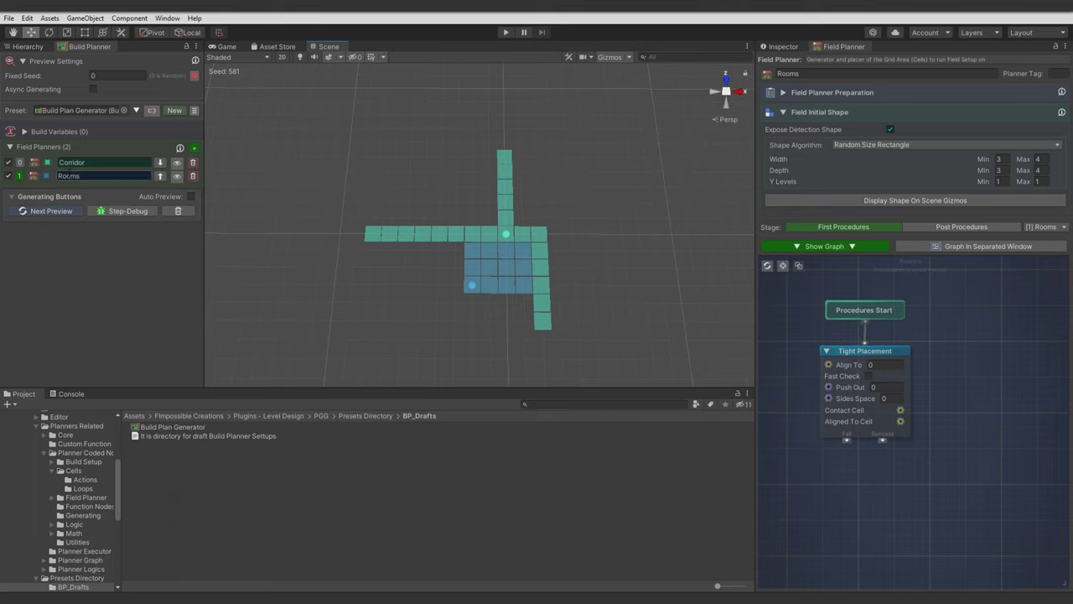
Step: Set the number of Rooms instances to 4 in the planner's preparation settings and generate a new preview
click(795, 115)
click(799, 95)
click(830, 124)
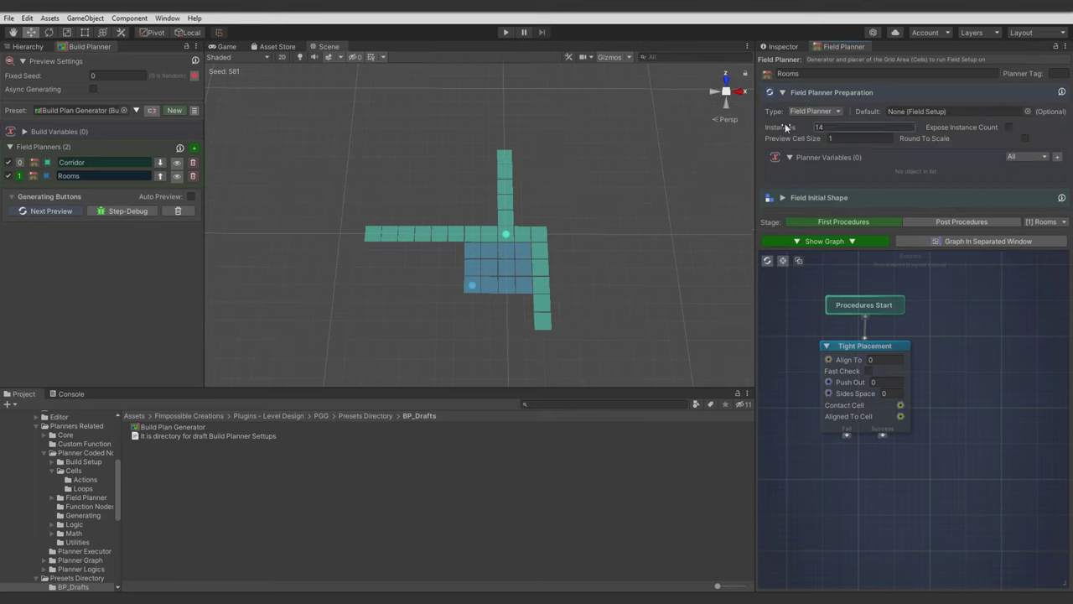
click(780, 286)
click(771, 262)
middle_drag(690, 275, 627, 239)
scroll(617, 237, down, 2)
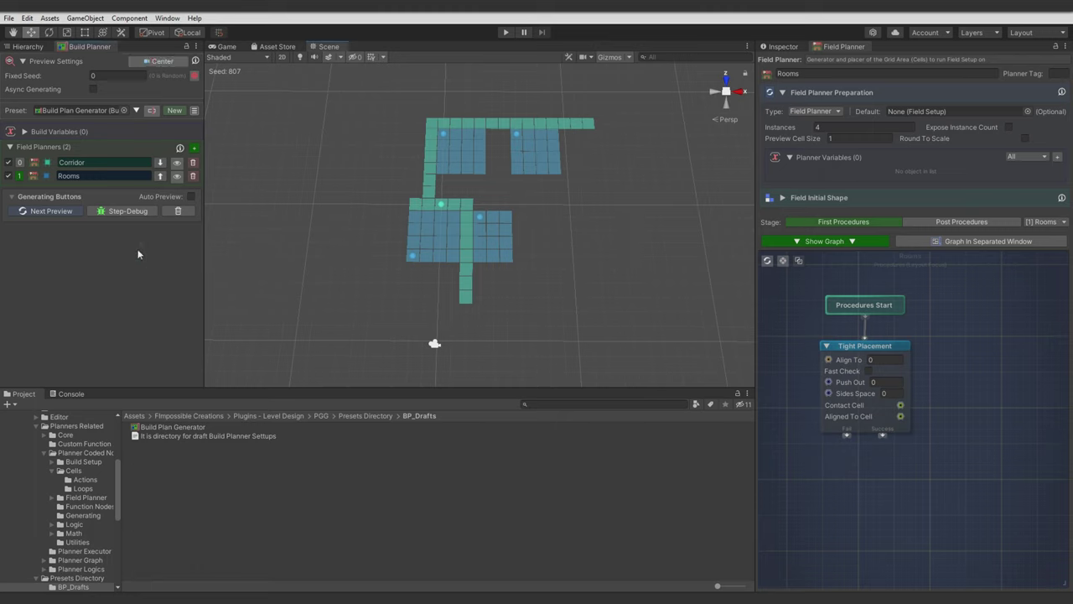
Step: Create an empty game object in SampleScene and name it Generator
click(26, 47)
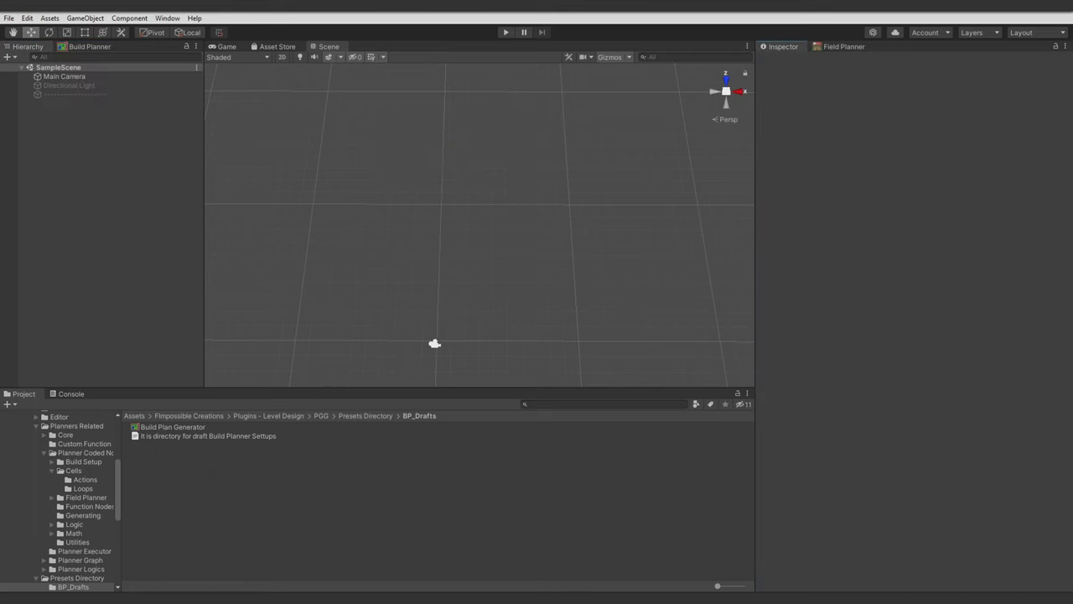
click(93, 149)
right_click(93, 149)
click(143, 280)
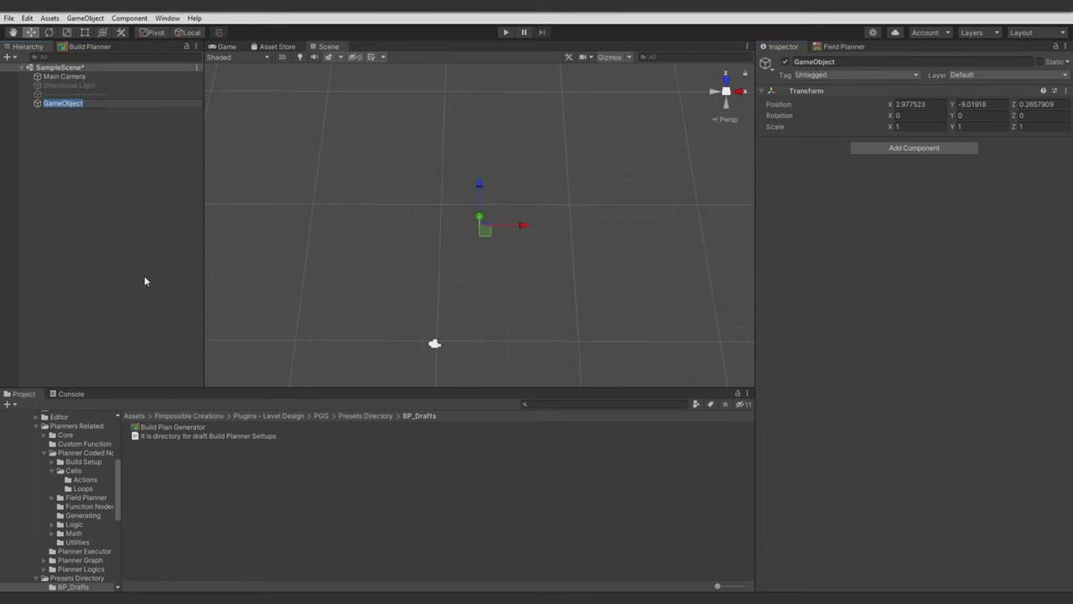
click(830, 63)
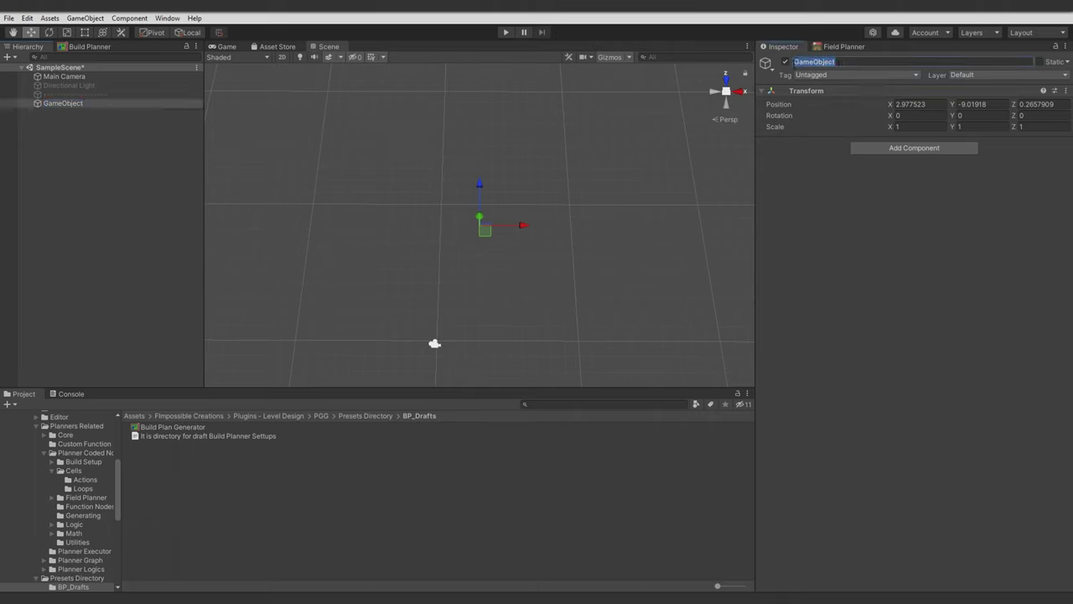
text(Generator)
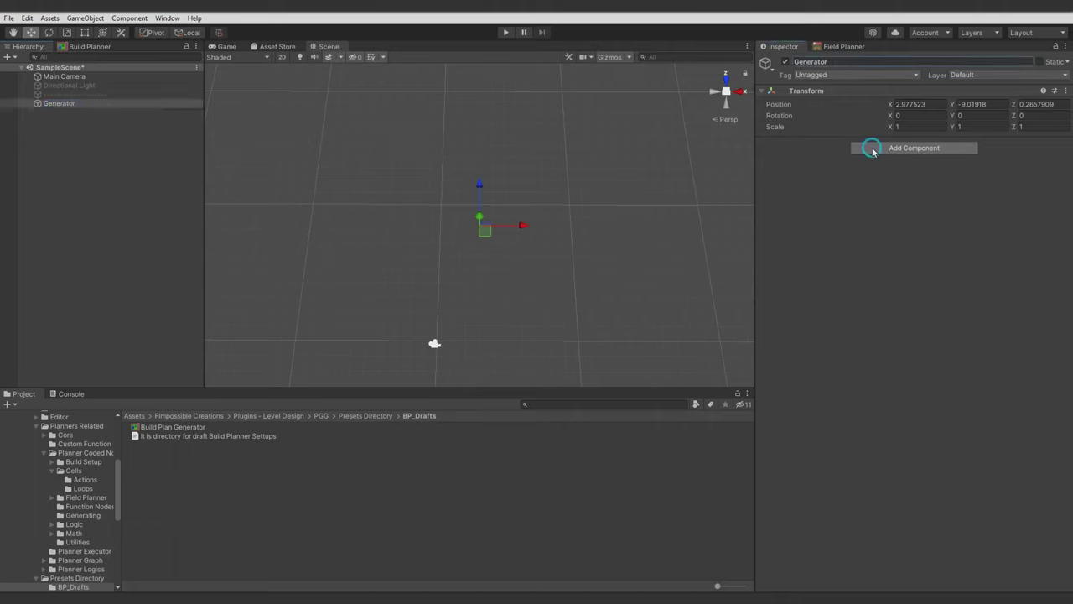
Step: Add a Build Planner Executor component to Generator and assign the Build Plan Generator preset to it
click(872, 149)
text(build pl)
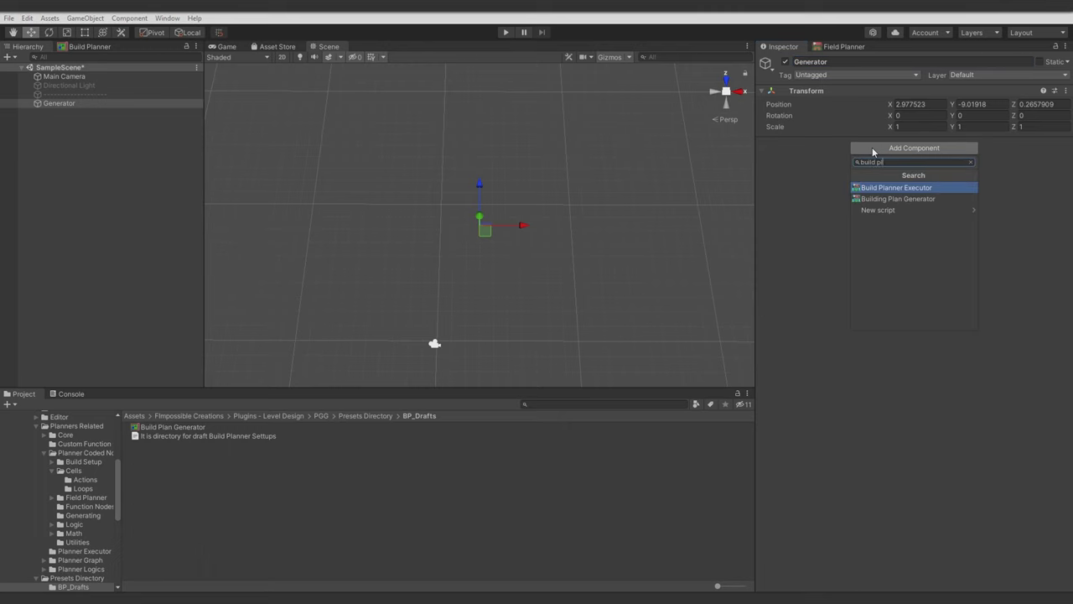
key(Return)
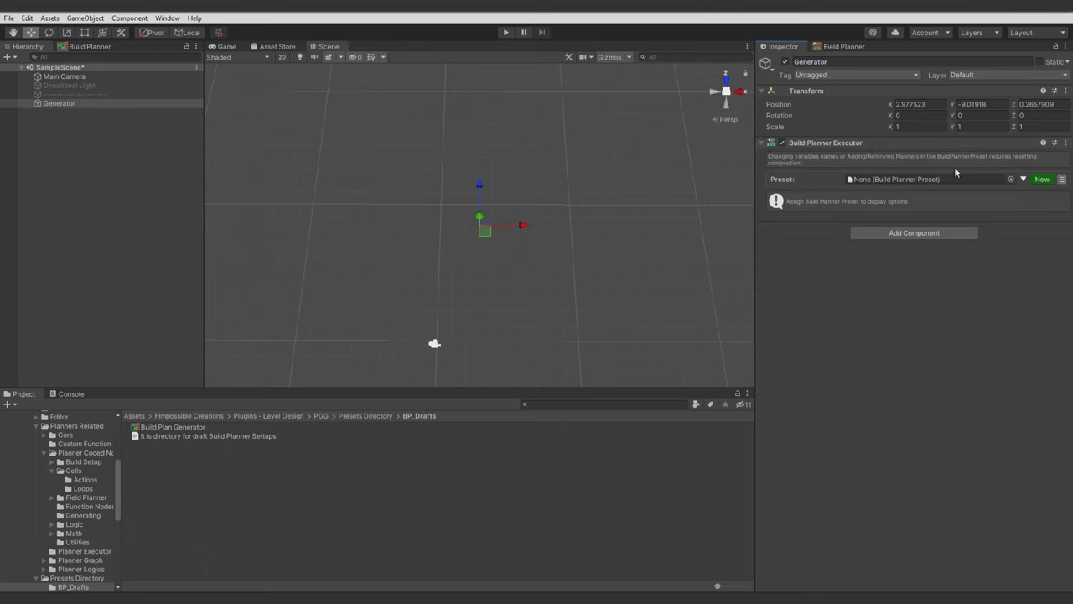
click(1023, 178)
click(1002, 197)
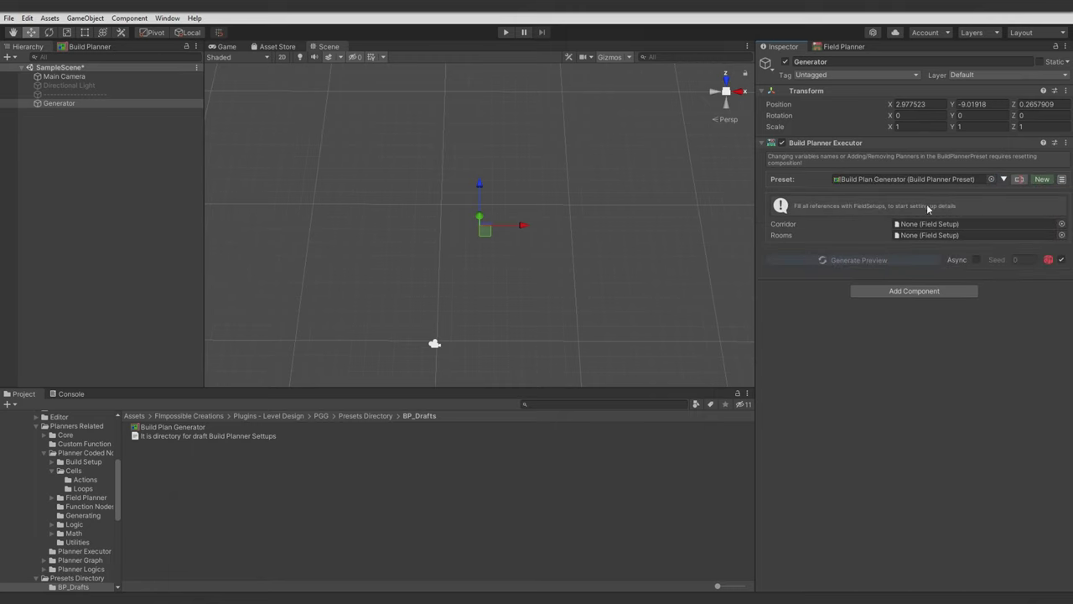
Step: Assign the FS_MansionCorridors field setup to Corridor and choose a field setup for Rooms
click(1060, 225)
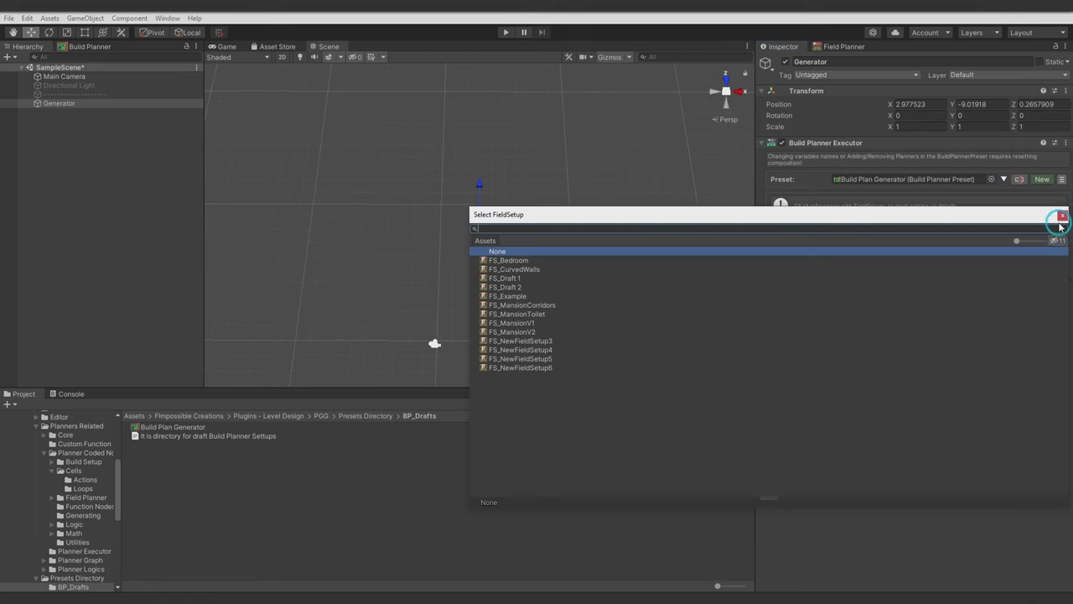
double_click(541, 305)
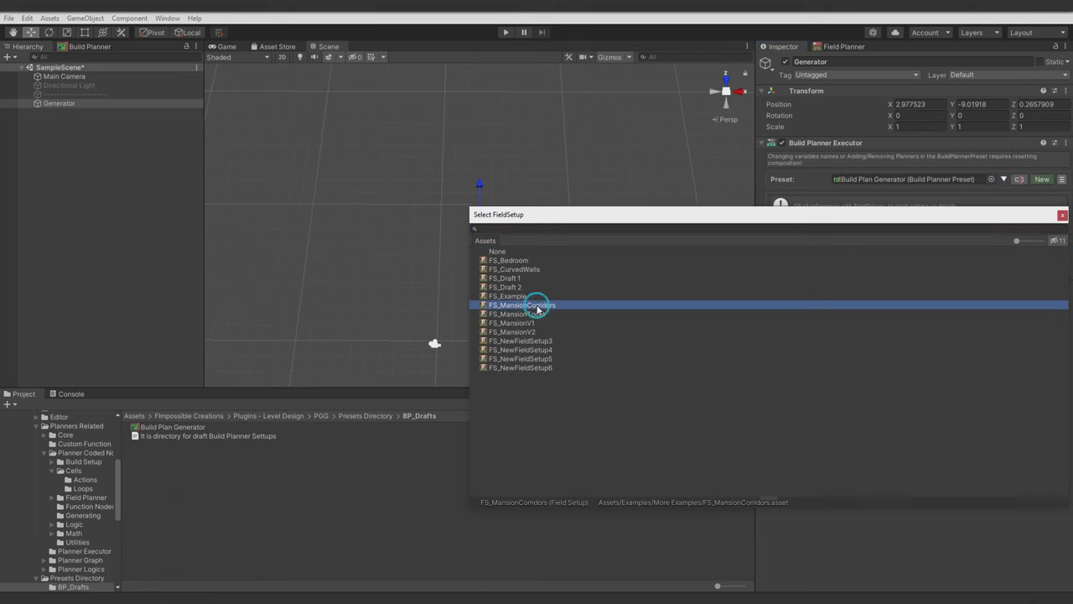
click(1061, 235)
double_click(513, 337)
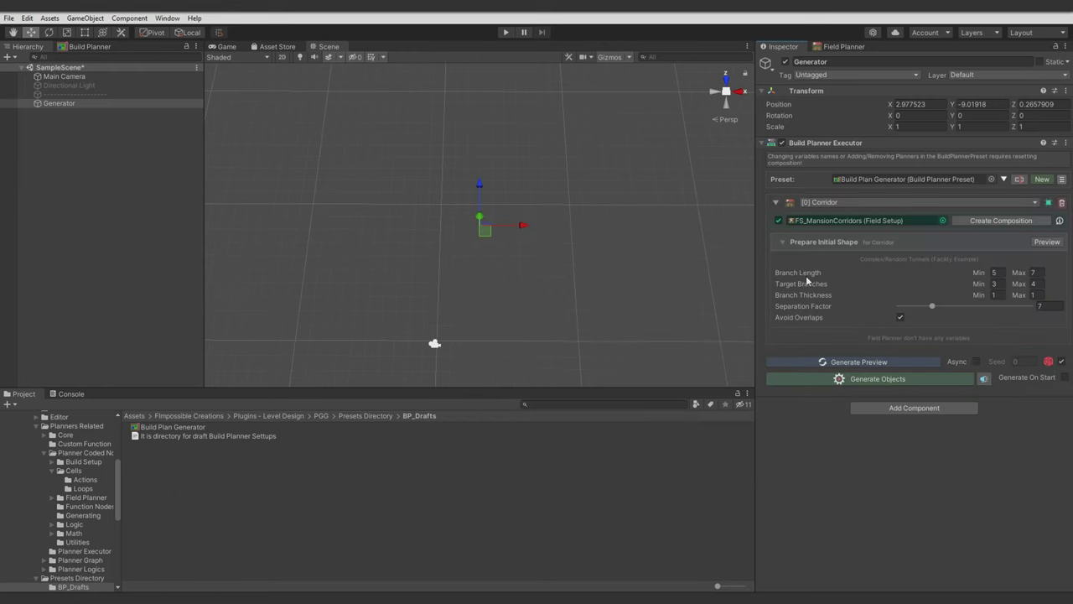
Step: Generate a layout preview with the executor and generate the level objects from it
click(826, 360)
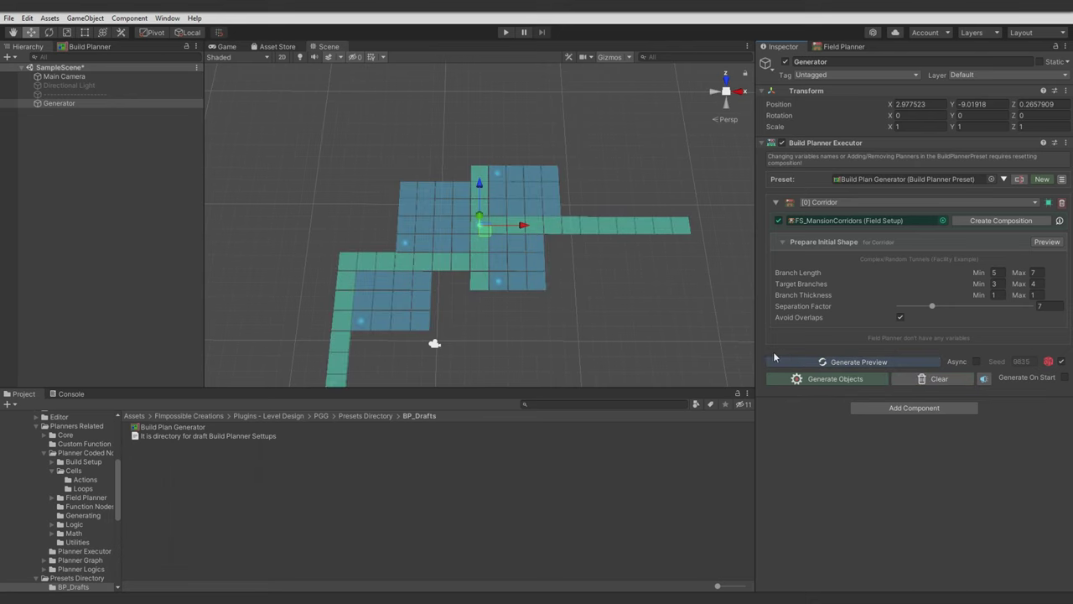
middle_drag(584, 331, 613, 264)
click(813, 379)
Step: Examine the generated mansion rooms and corridors from several angles, and clear the generated objects
middle_drag(566, 324, 536, 332)
alt+drag(537, 332, 338, 188)
middle_drag(338, 188, 496, 227)
key(w)
right_drag(496, 227, 580, 238)
key(a)
alt+drag(581, 238, 527, 262)
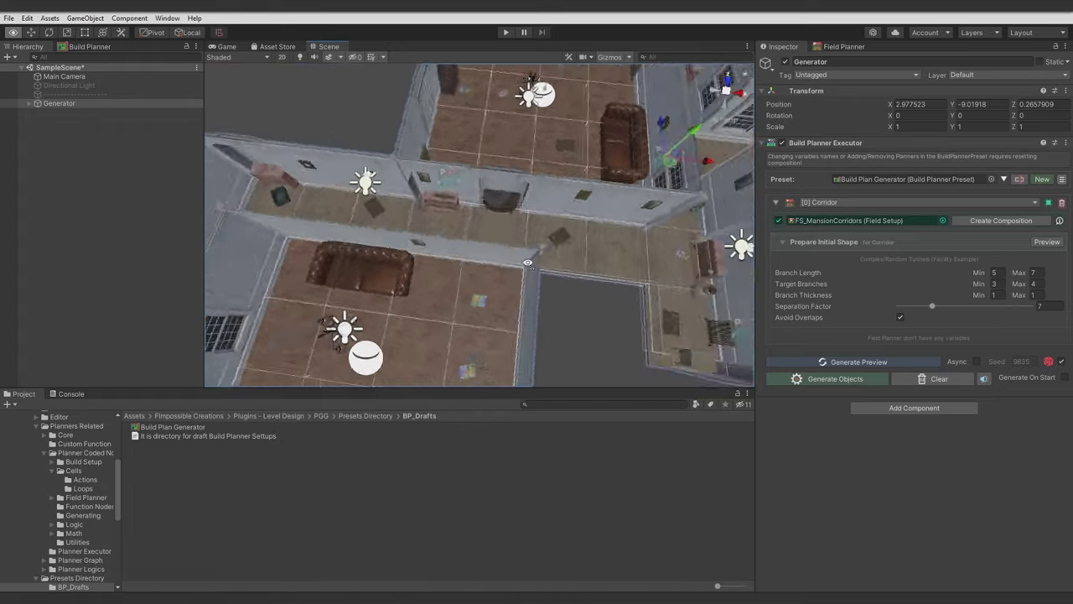
key(s)
right_drag(528, 262, 562, 237)
key(w)
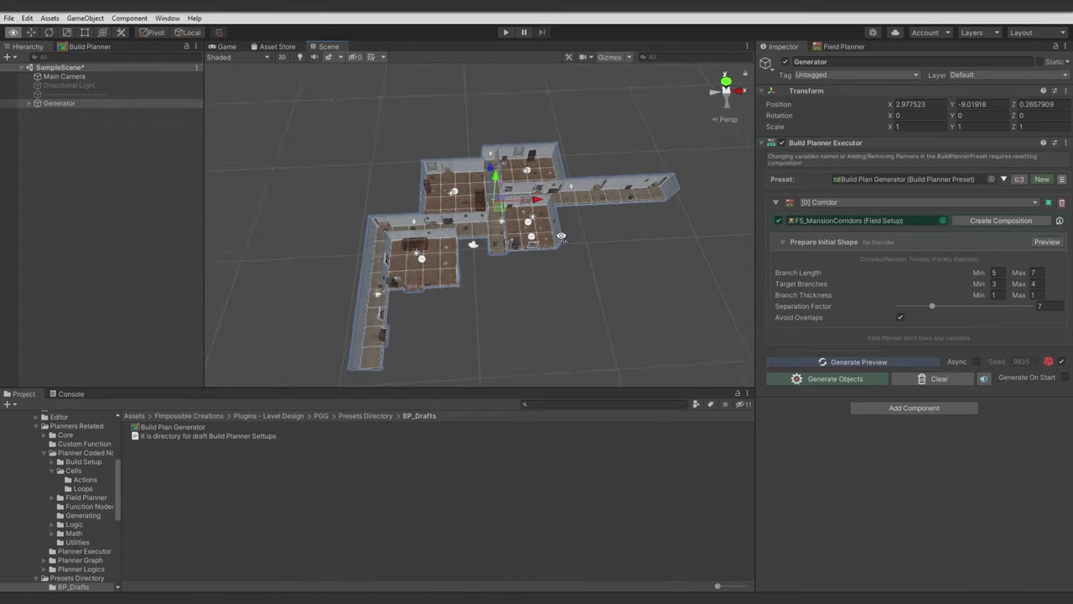
alt+drag(561, 236, 549, 243)
click(933, 382)
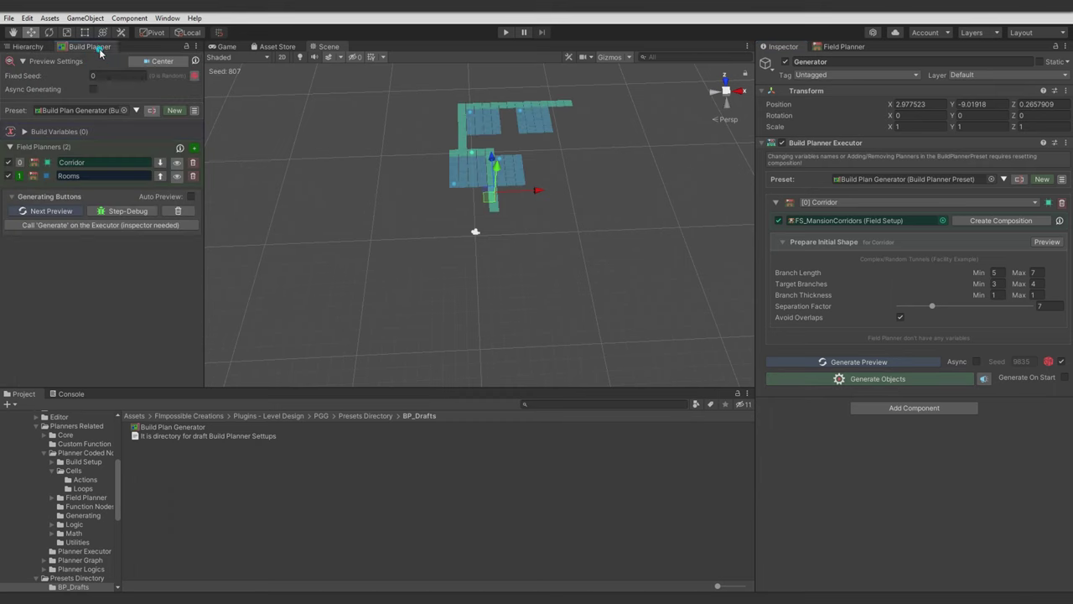
Step: Return to the Rooms field planner and generate new previews of the layout
click(843, 46)
click(52, 211)
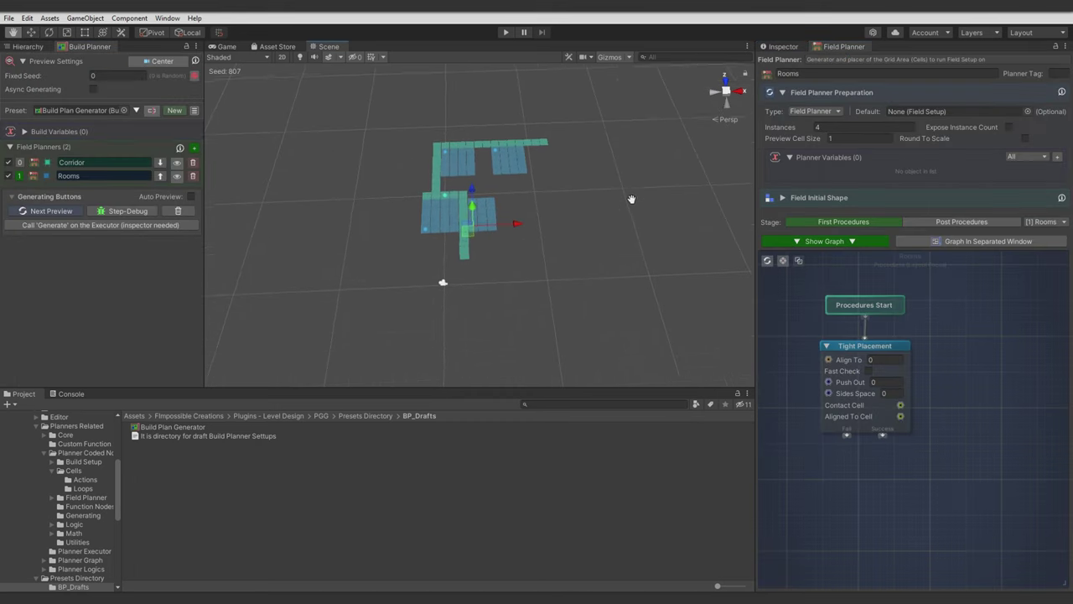
click(52, 211)
alt+drag(519, 231, 534, 214)
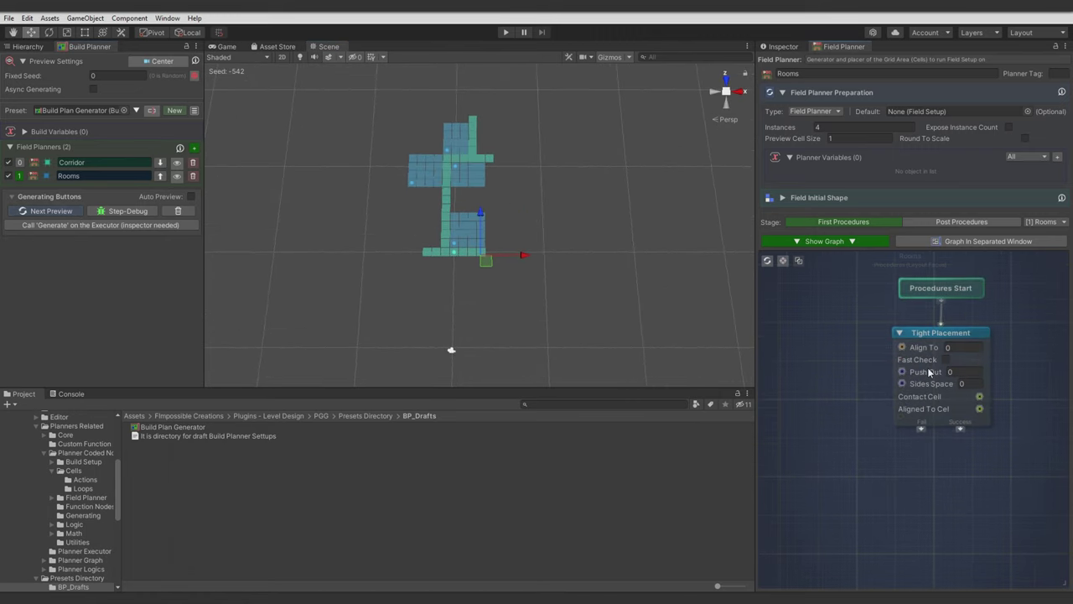
Step: Set the Tight Placement node's Push Out to 0.54 and generate a preview to check the room spacing
drag(929, 372, 942, 372)
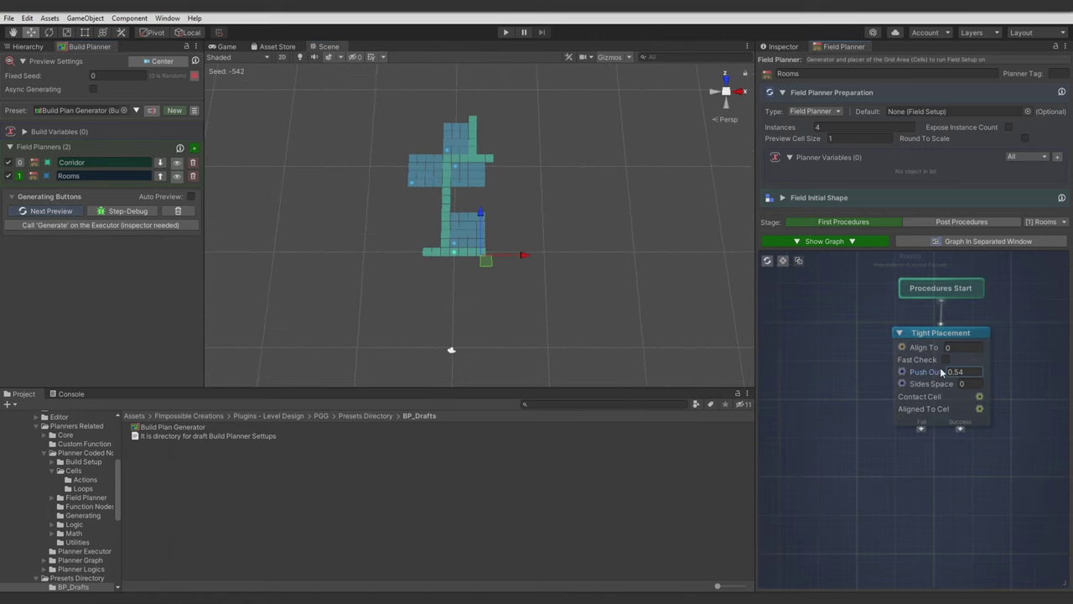
click(767, 260)
scroll(467, 288, up, 2)
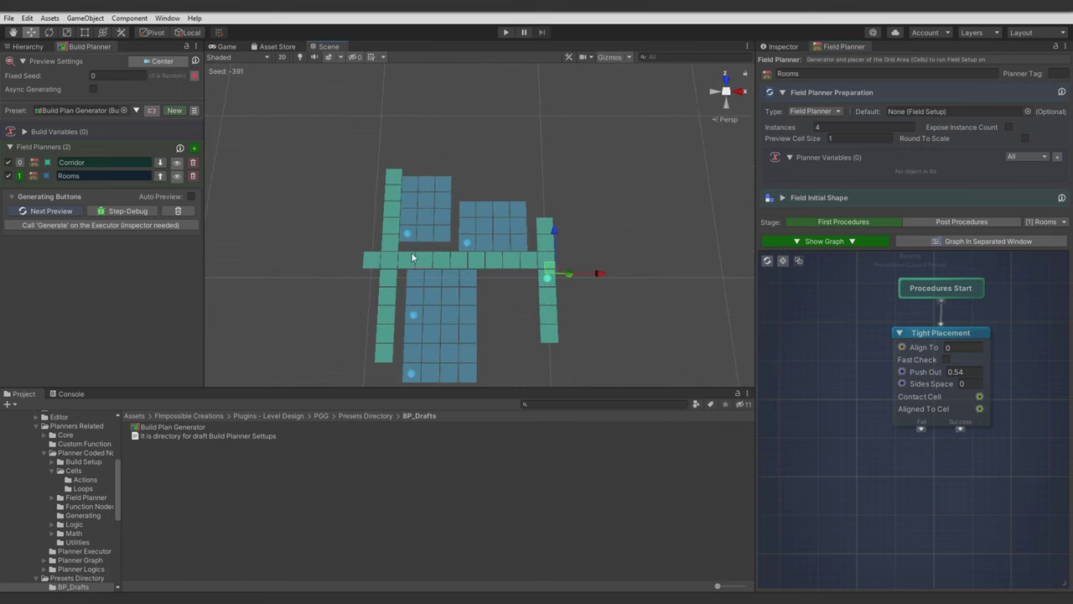
middle_drag(391, 342, 537, 295)
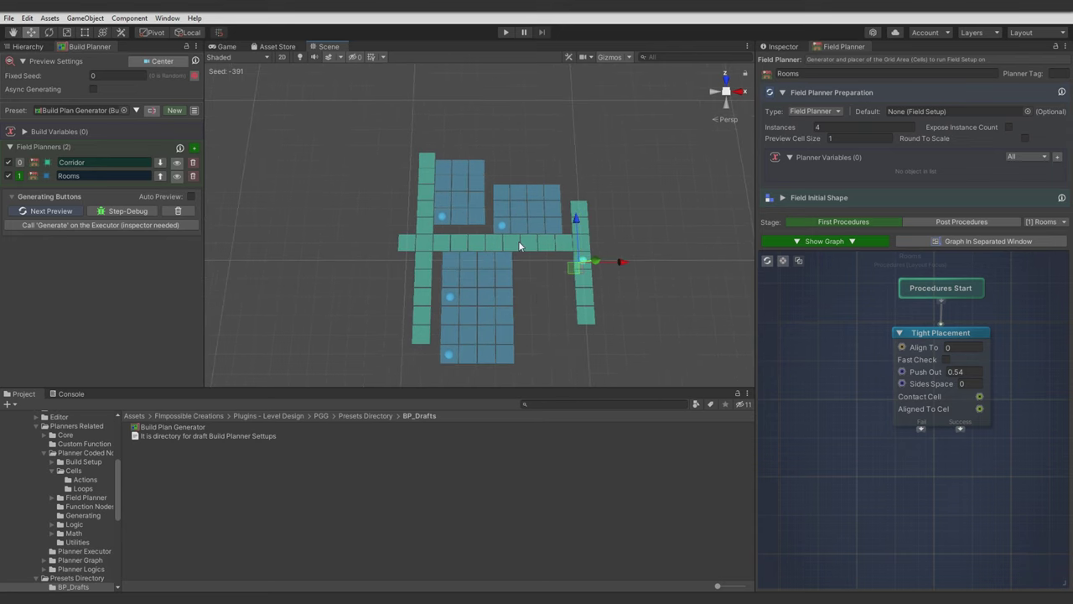
Step: Set the Tight Placement node's Sides Space to 0.25 and generate a new layout preview
click(970, 384)
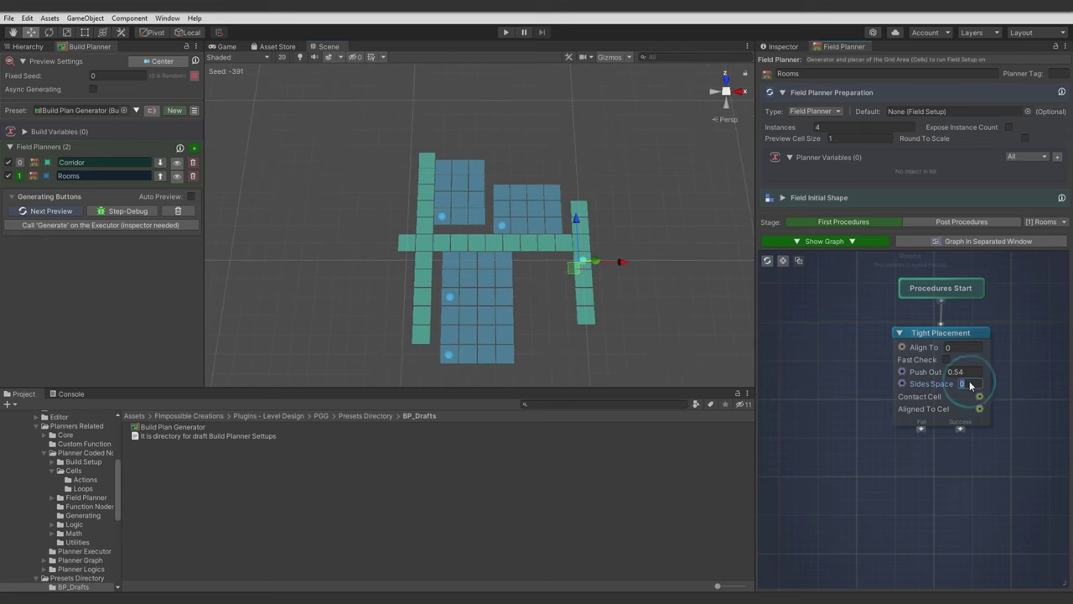
click(766, 262)
middle_drag(675, 287, 551, 374)
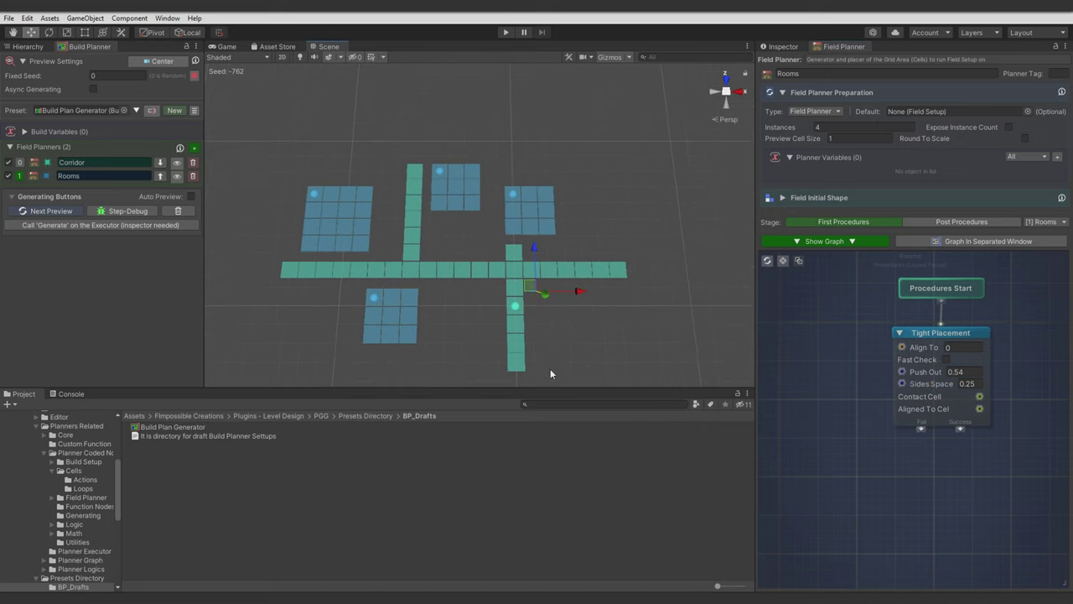
Step: Add a Rooms planner variable named Separation with a range of 0 to 1 and a value of 0.2
click(851, 435)
click(1057, 157)
click(821, 170)
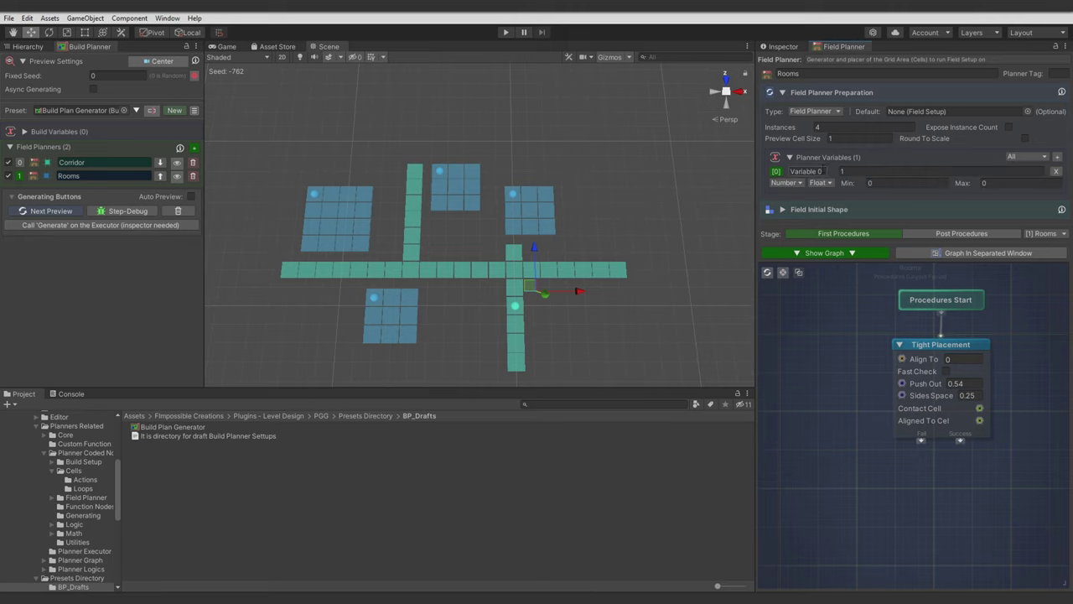
text(Separation)
double_click(830, 171)
key(BackSpace)
click(981, 183)
text(1)
click(840, 337)
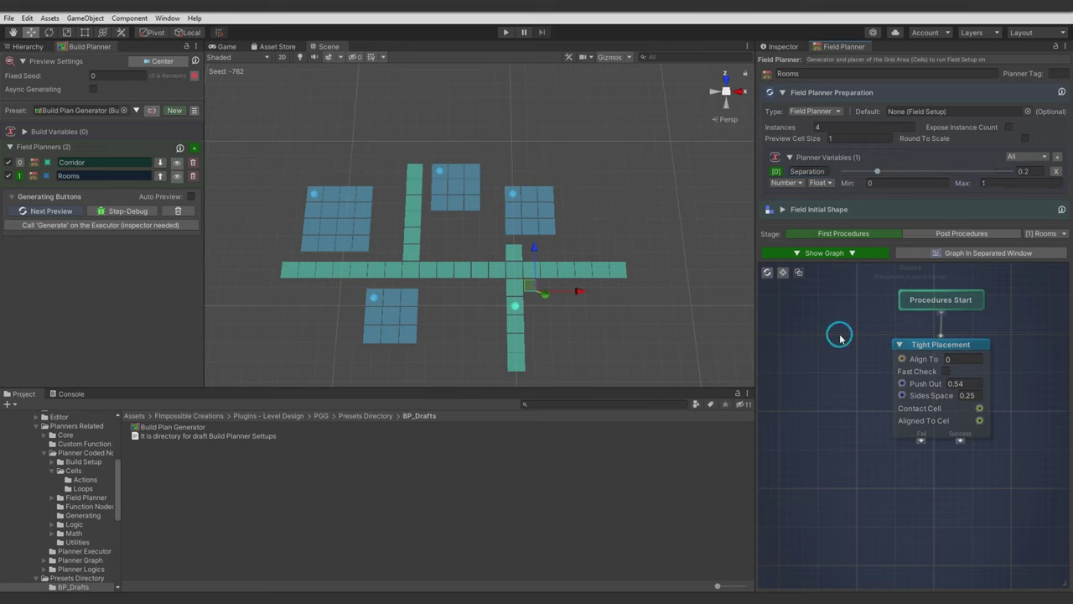
click(778, 173)
Step: Add a Get Field Planner Variable node for Separation beside the Tight Placement node
middle_drag(827, 363, 862, 331)
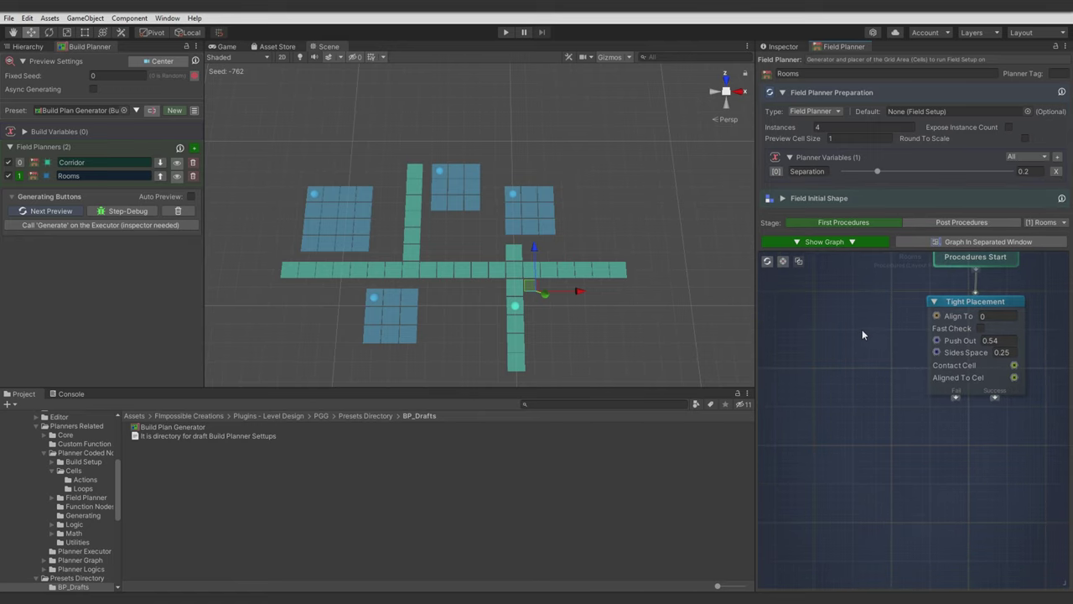
right_click(801, 341)
text(var)
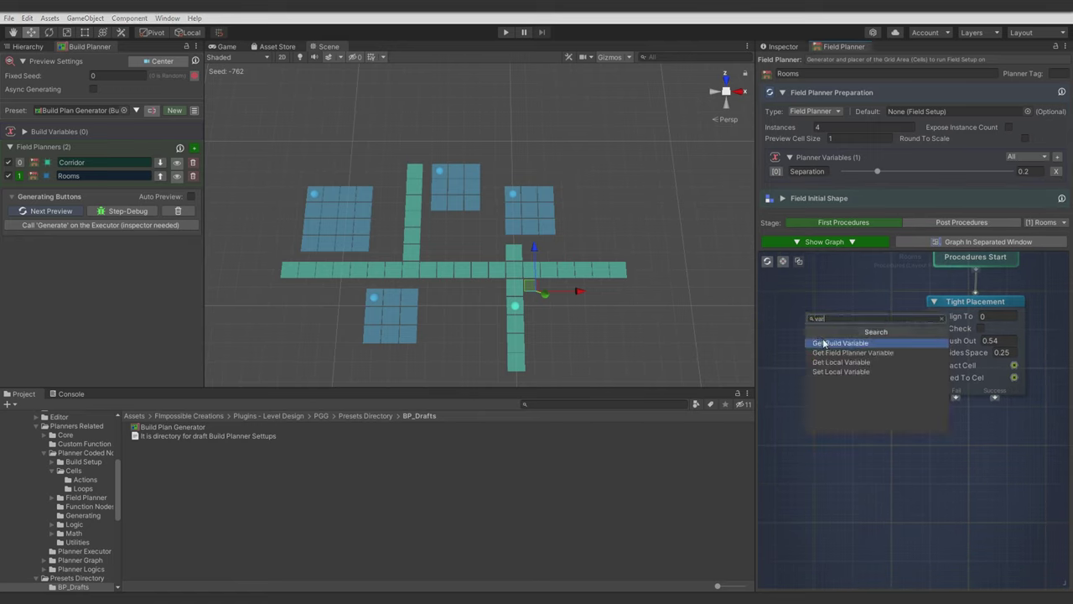
click(838, 353)
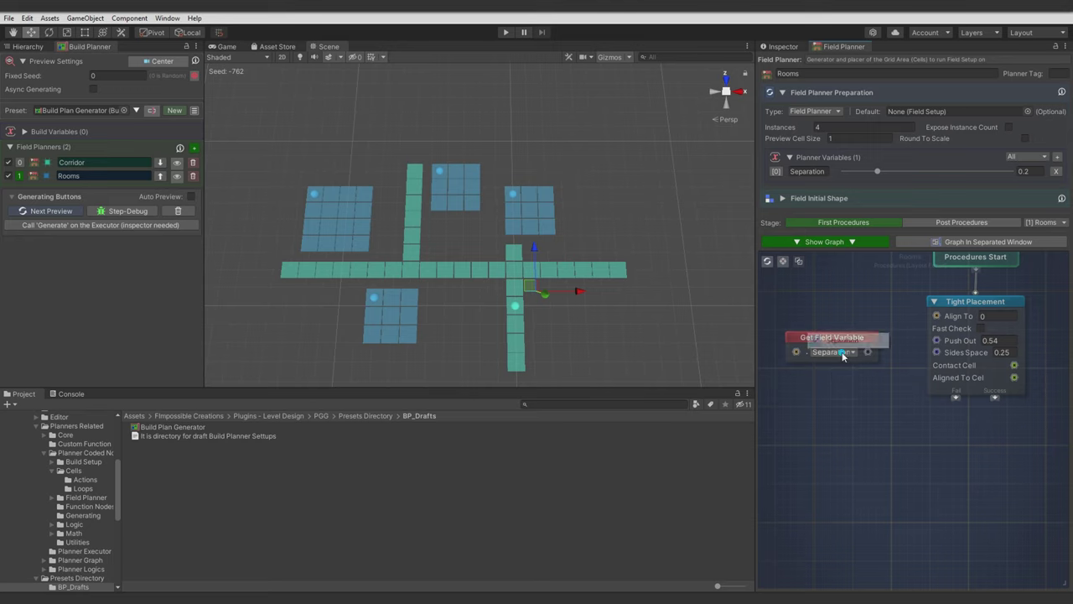
Step: Connect the Separation variable node to the Tight Placement node's Push Out input and generate a new layout preview
drag(868, 352, 937, 340)
click(767, 262)
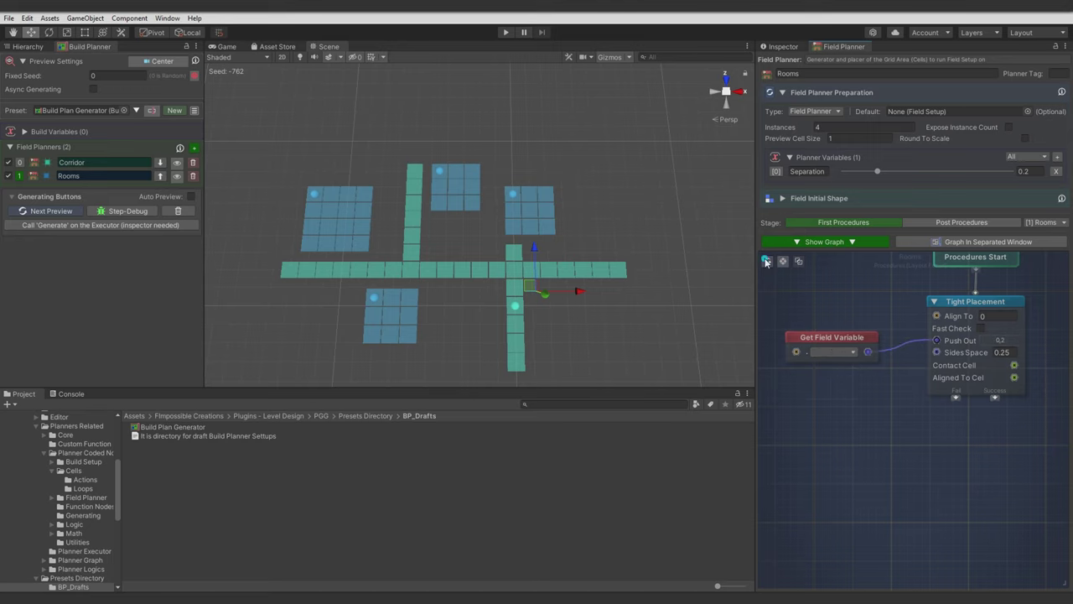
middle_drag(856, 390, 826, 348)
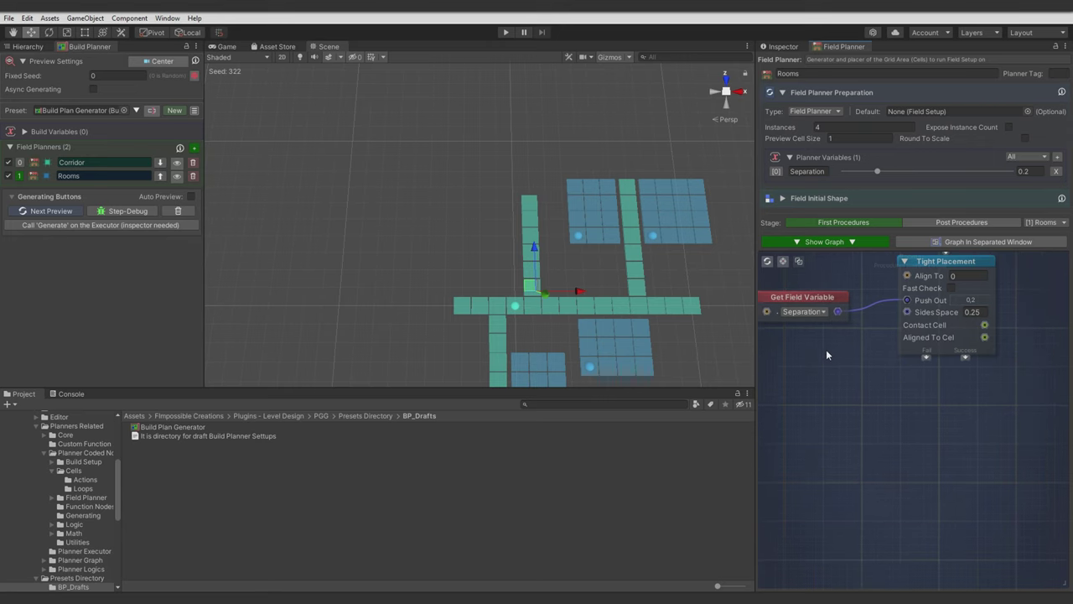
middle_drag(729, 339, 719, 327)
Step: Connect the Separation variable node to the Tight Placement node's Sides Space input as well
drag(837, 311, 907, 311)
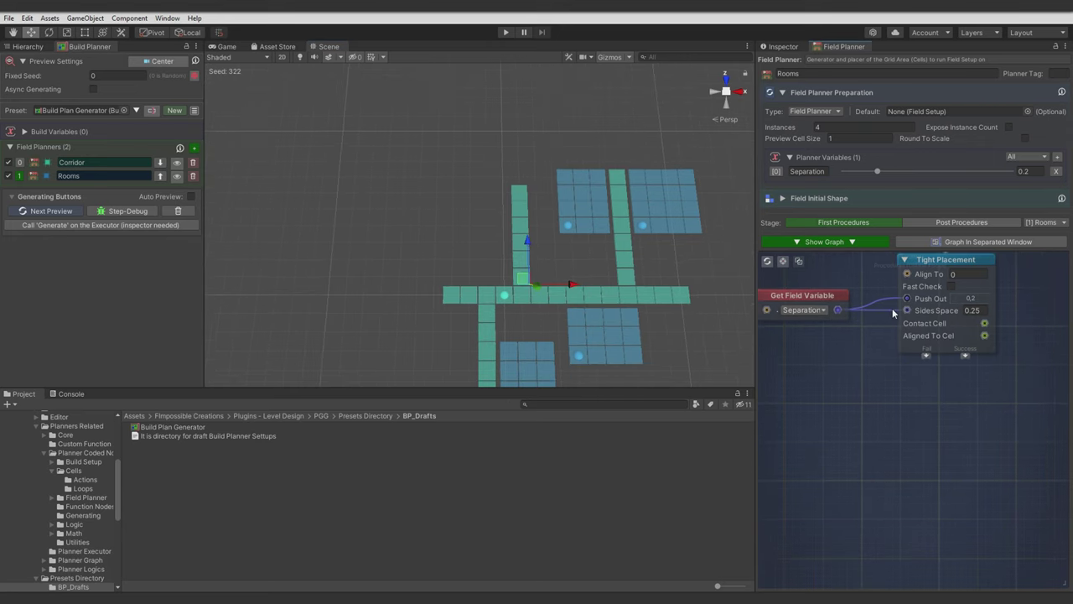
middle_drag(850, 356, 848, 378)
click(850, 381)
middle_drag(934, 394, 837, 392)
middle_drag(946, 360, 941, 369)
scroll(941, 369, down, 1)
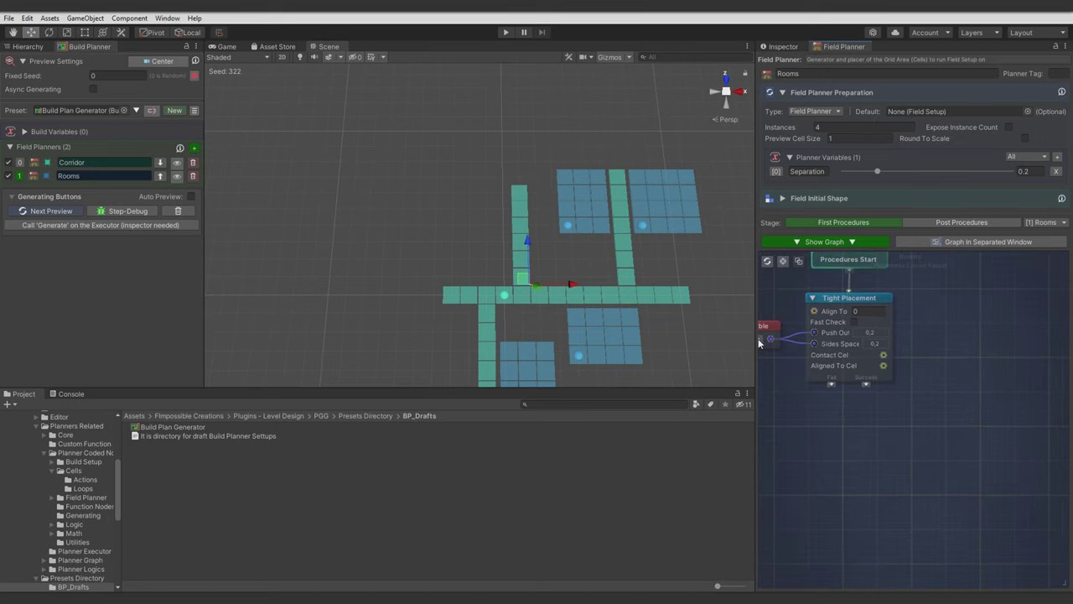
middle_drag(696, 291, 603, 229)
scroll(628, 220, down, 1)
middle_drag(822, 353, 960, 383)
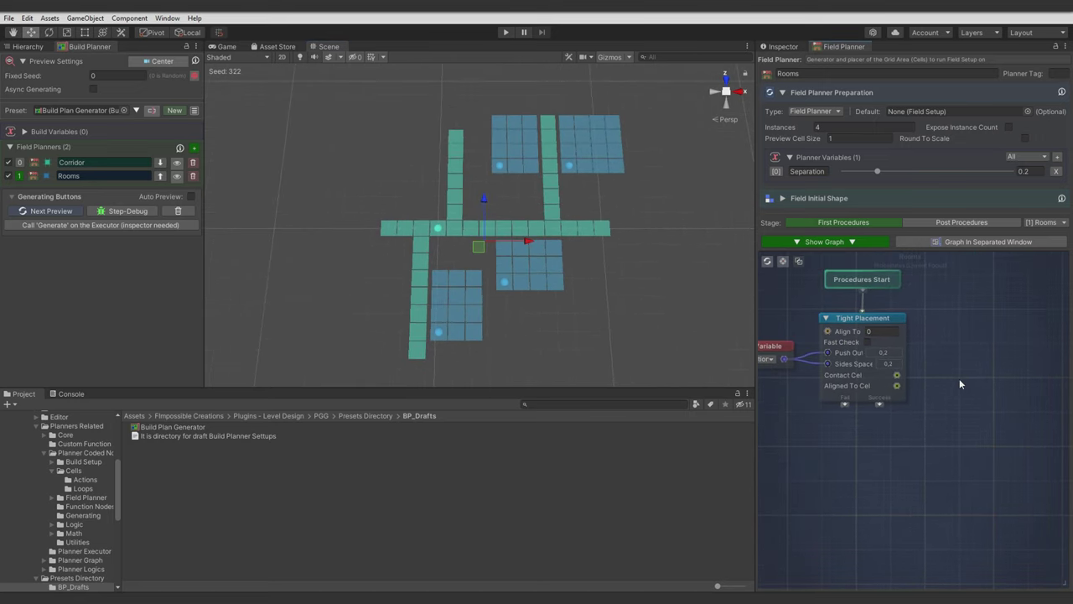
Step: Show the Rooms settings in the Generator object's Build Planner Executor and set Separation to 0.208
click(28, 46)
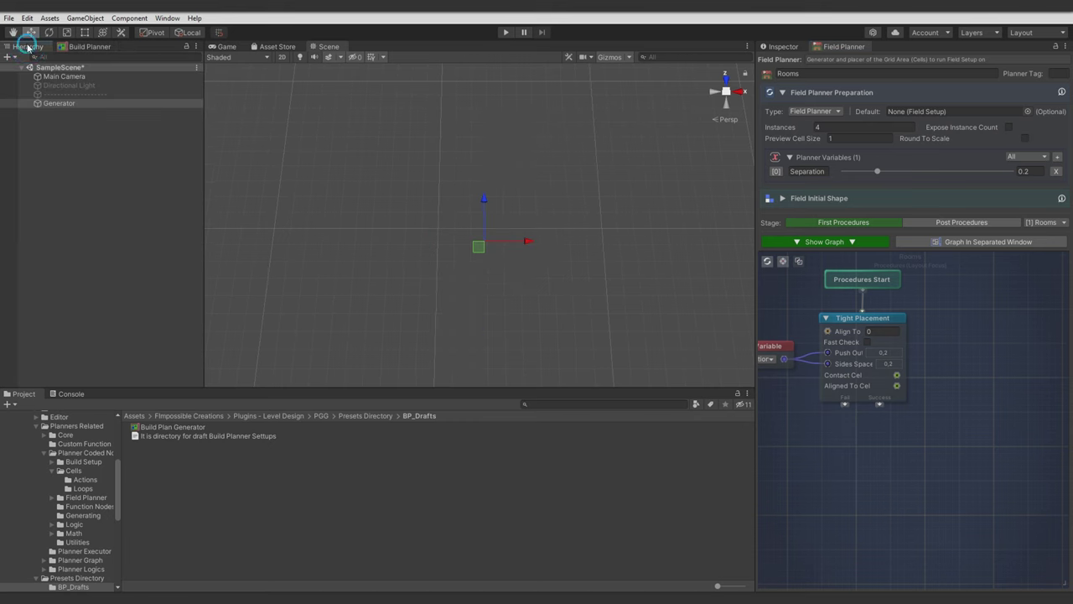
click(781, 47)
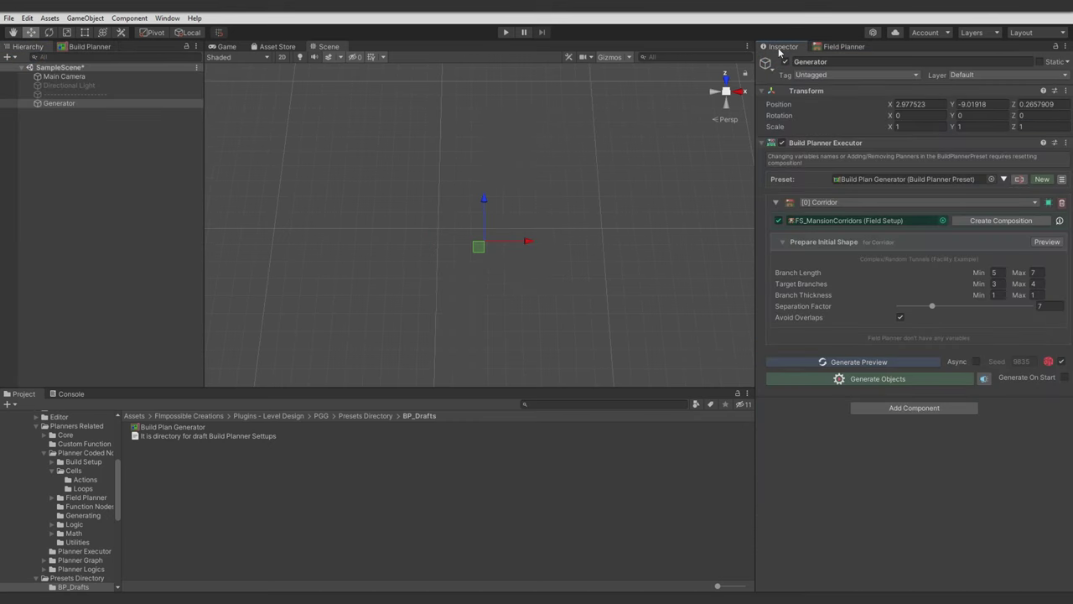
click(818, 209)
click(845, 227)
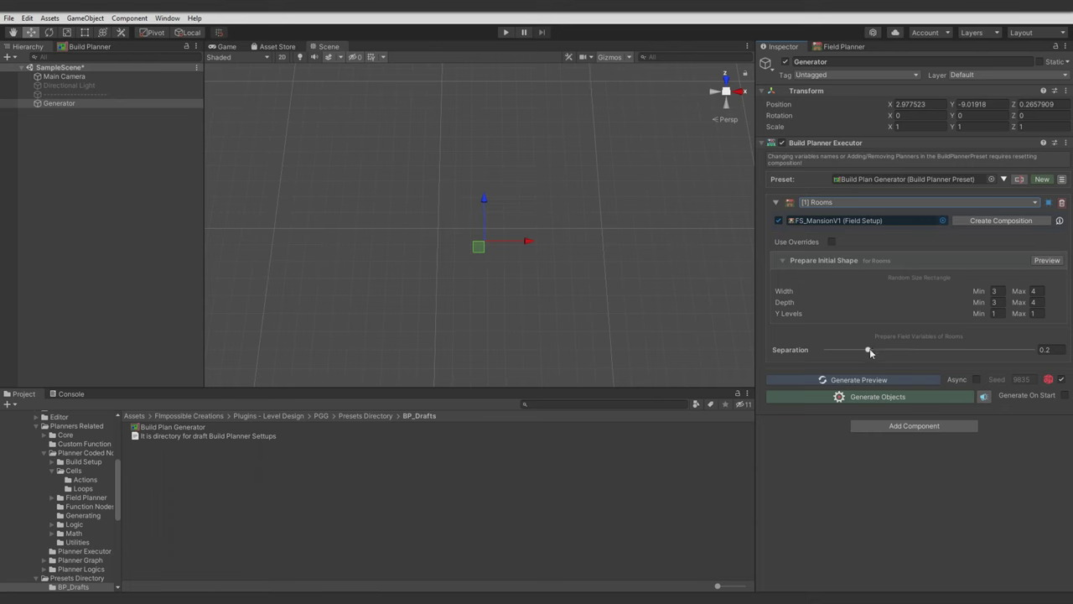
mouse_move(869, 348)
mouse_down()
mouse_move(858, 348)
mouse_move(870, 349)
mouse_up()
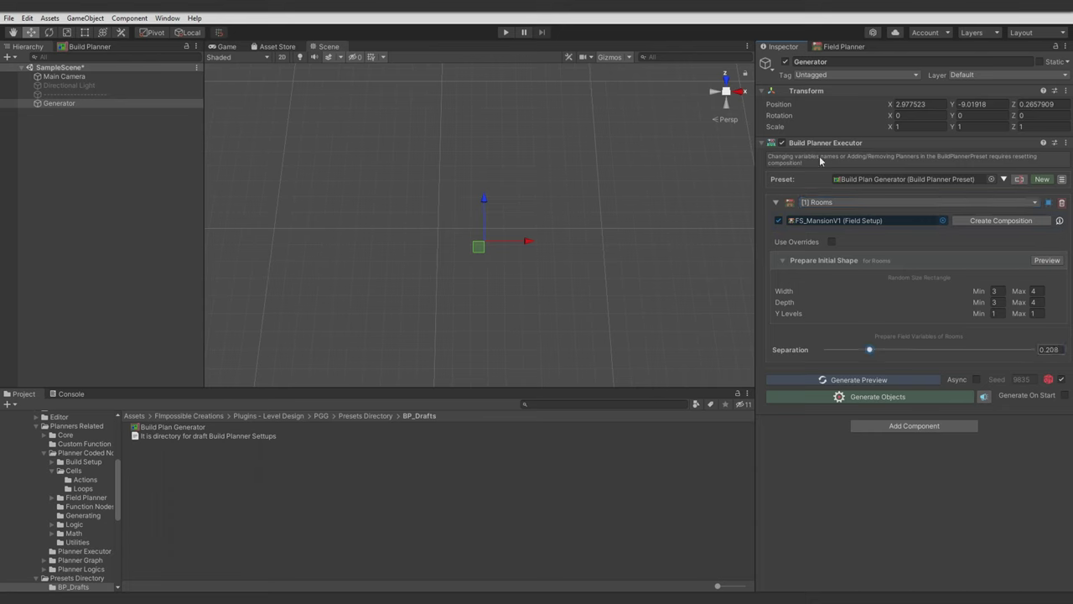
Step: Add an Add Counter Cell Instructions node to the Rooms graph, linked to the Tight Placement node's Success output
click(832, 46)
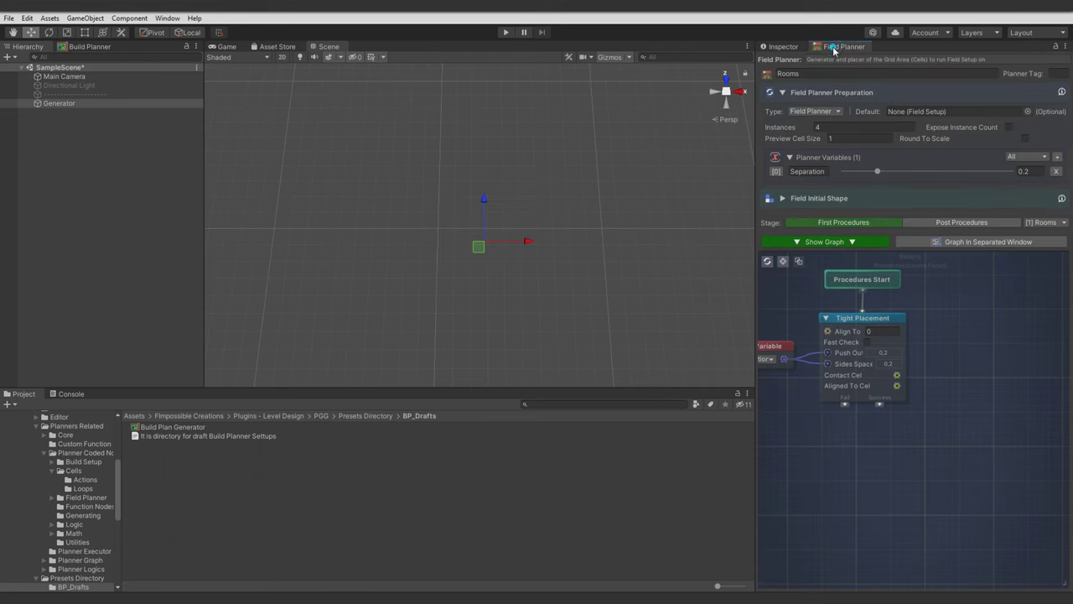
click(92, 46)
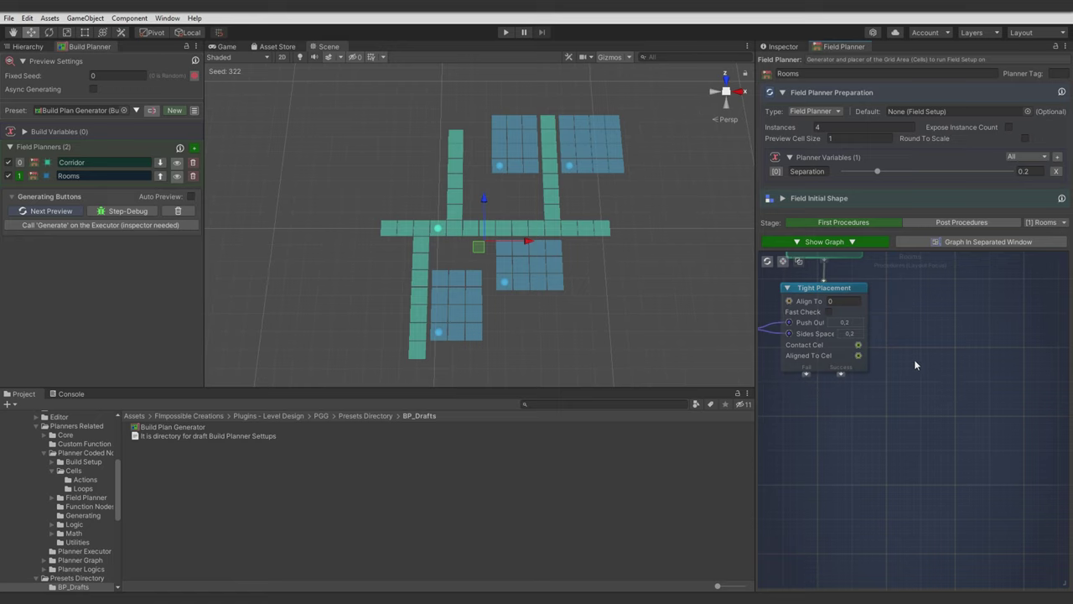
middle_drag(915, 360, 935, 364)
right_click(936, 363)
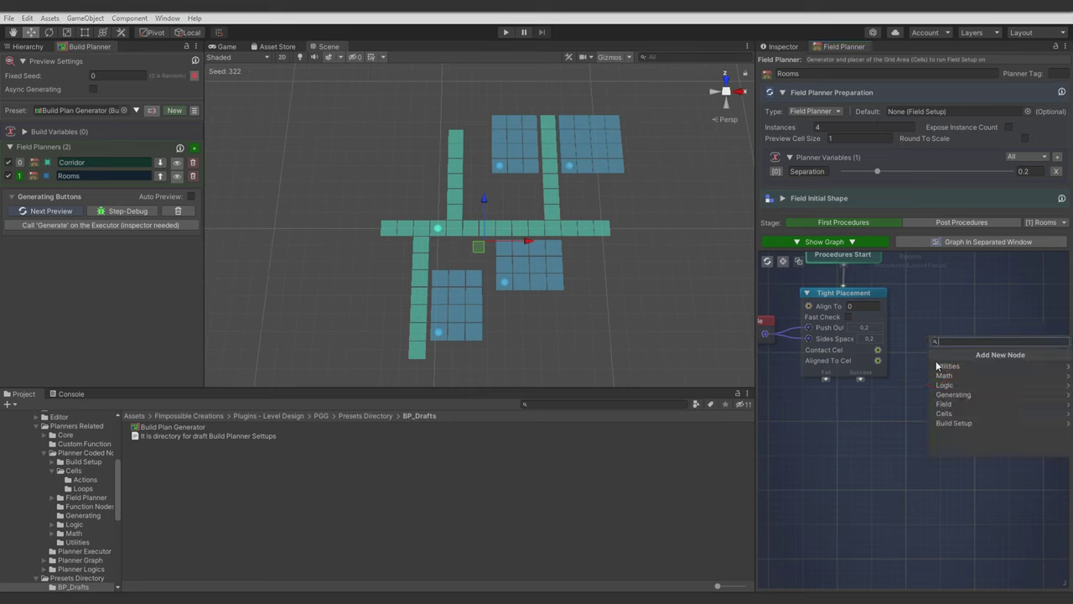
click(949, 413)
click(954, 394)
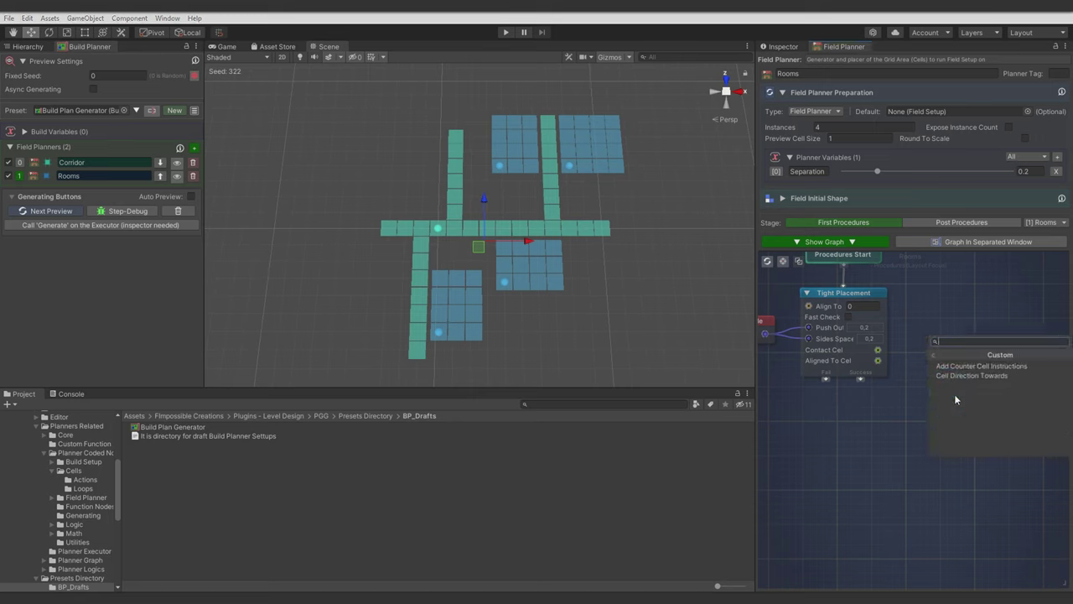
click(964, 368)
middle_drag(971, 436, 922, 444)
drag(928, 374, 947, 380)
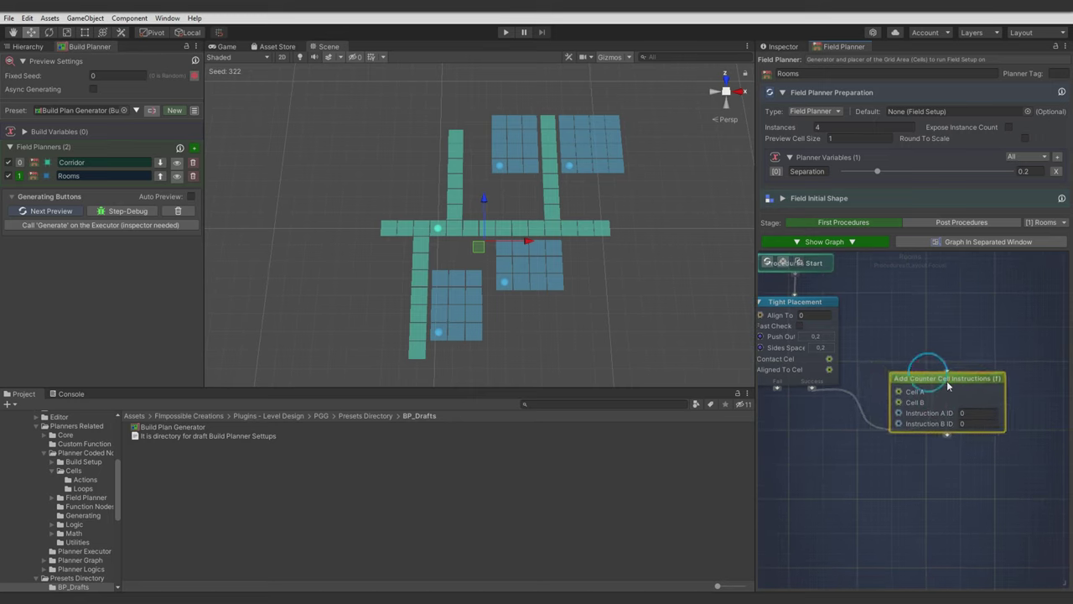
Step: Inspect the internal function graph of the Add Counter Cell Instructions node, including its cell, instruction ID and direction connections, and close it
double_click(947, 378)
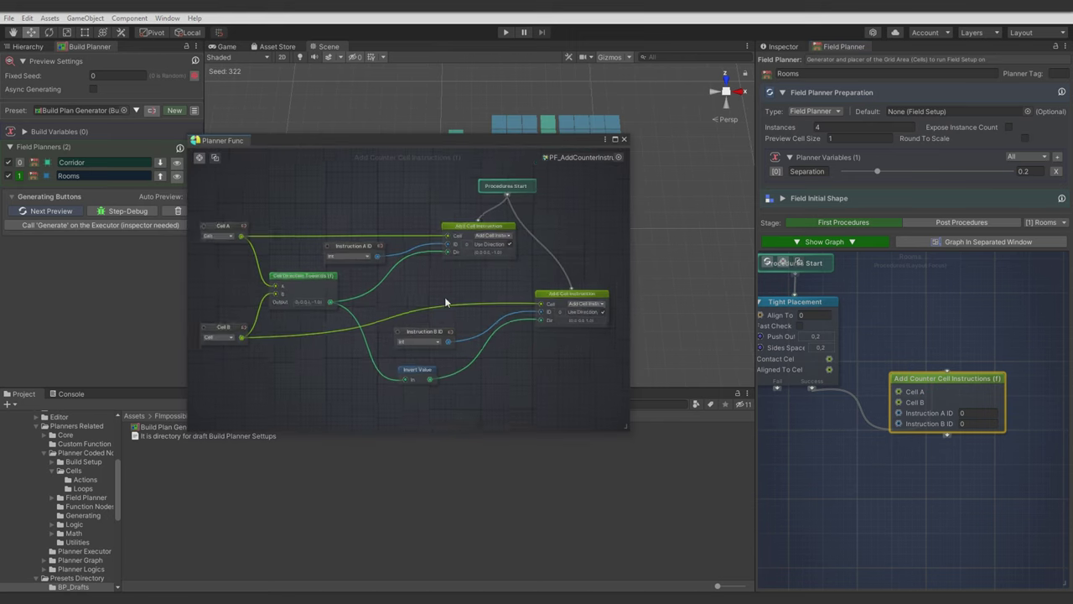
scroll(423, 295, up, 3)
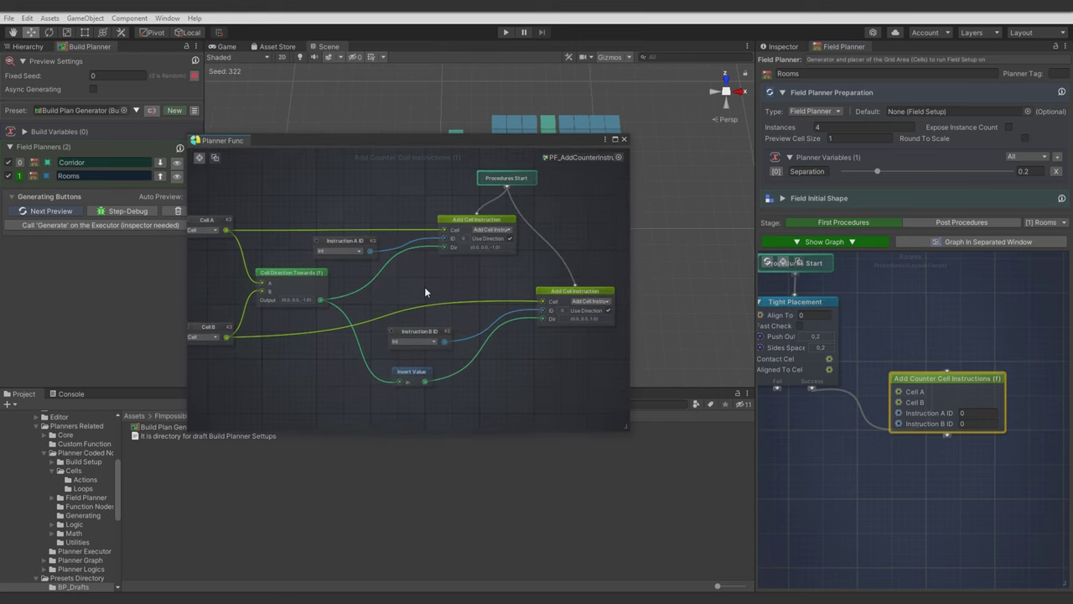
middle_drag(374, 225, 411, 223)
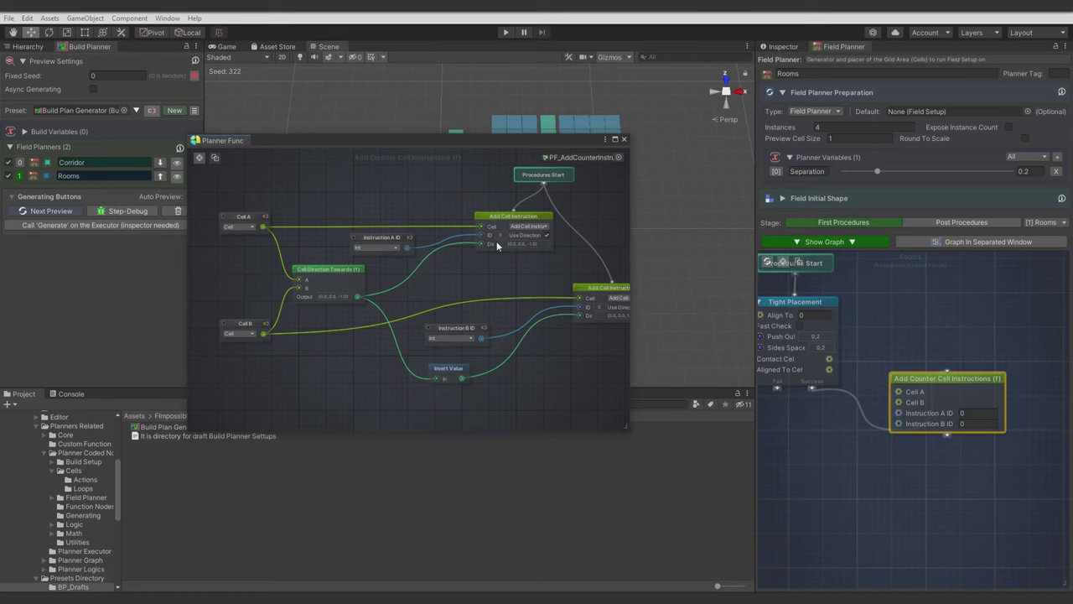
middle_click(224, 143)
click(892, 456)
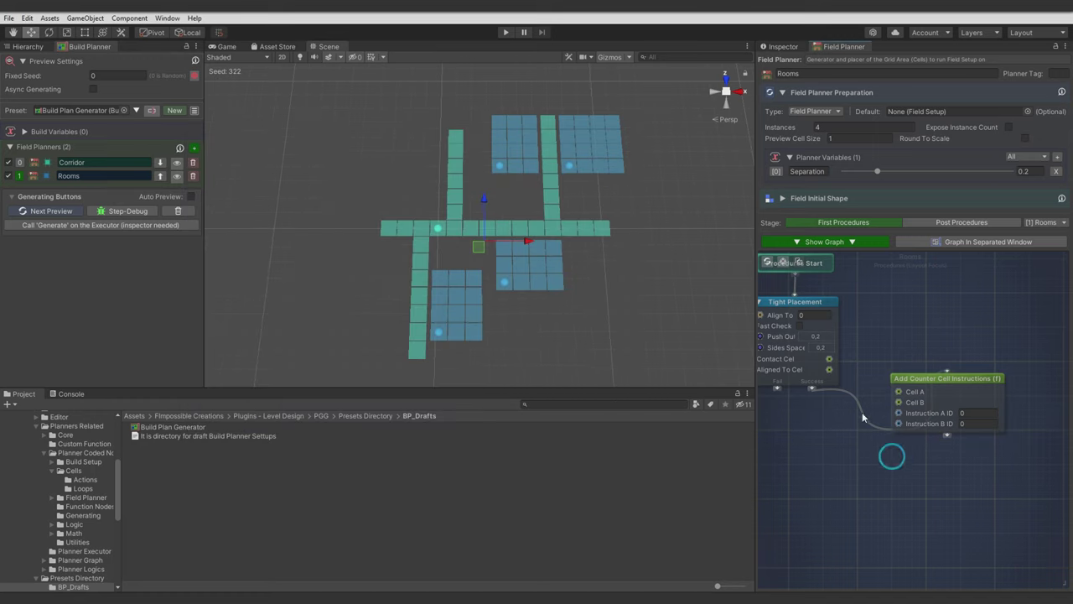
Step: Connect Tight Placement's Contact Cell to Cell A and Aligned To Cell to Cell B, and generate a preview to check the doorway cells
drag(830, 358, 898, 402)
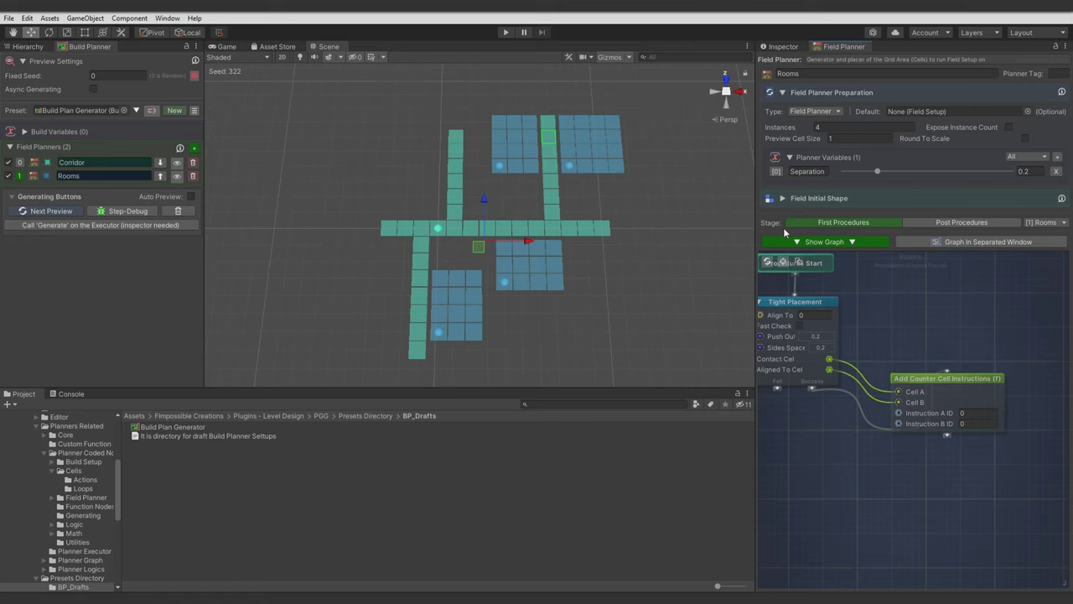
middle_drag(860, 294, 865, 295)
click(769, 261)
middle_drag(528, 291, 656, 171)
scroll(453, 250, up, 3)
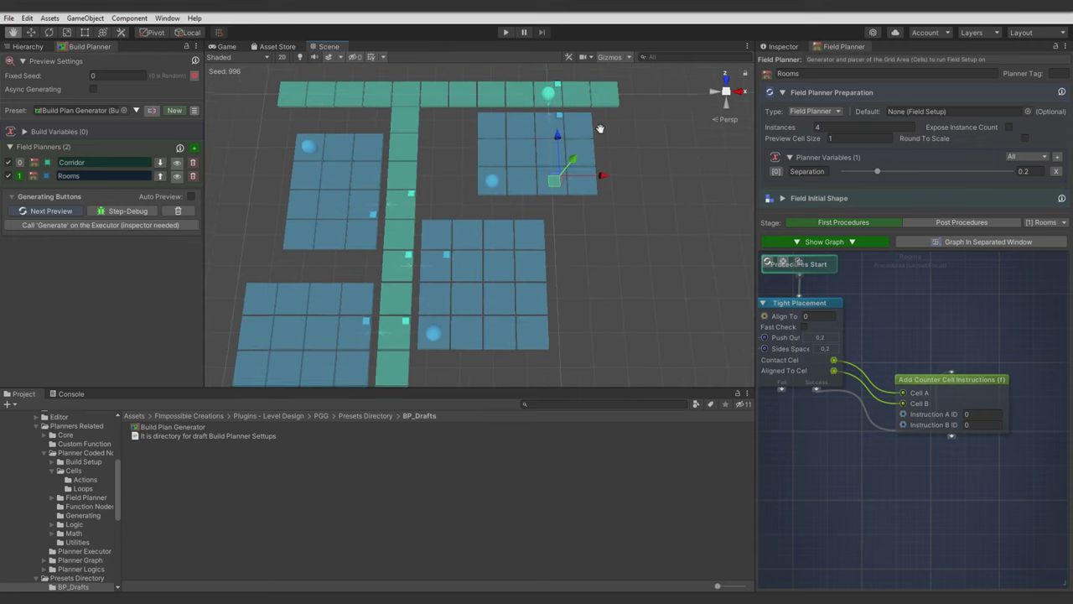
middle_drag(565, 84, 336, 277)
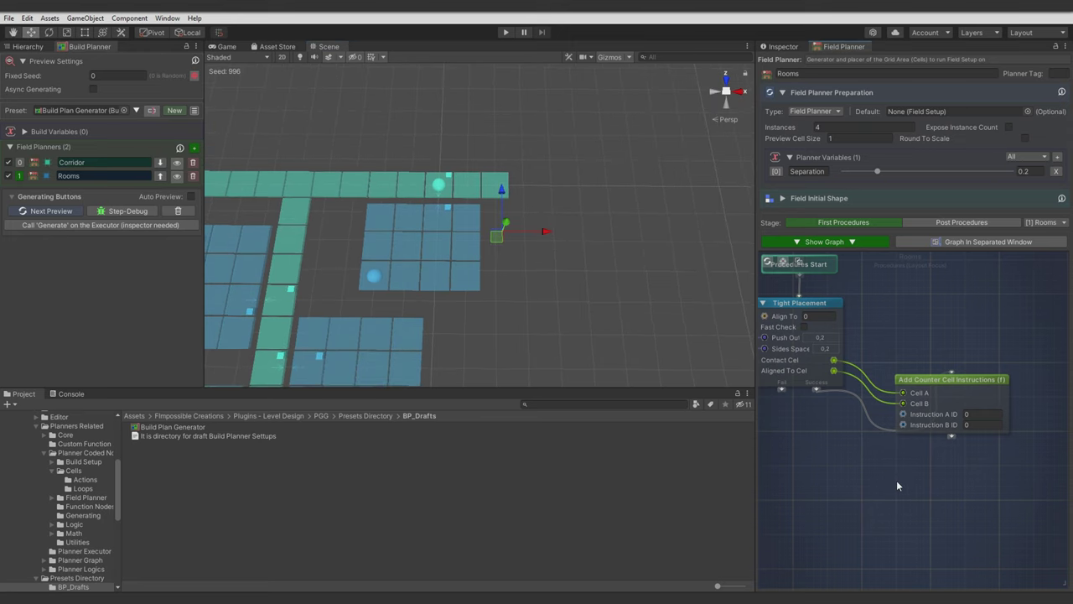
Step: Add an Int planner variable named Door Command to Rooms and enable its 'Commands' selector display in the executor
middle_drag(836, 475, 937, 468)
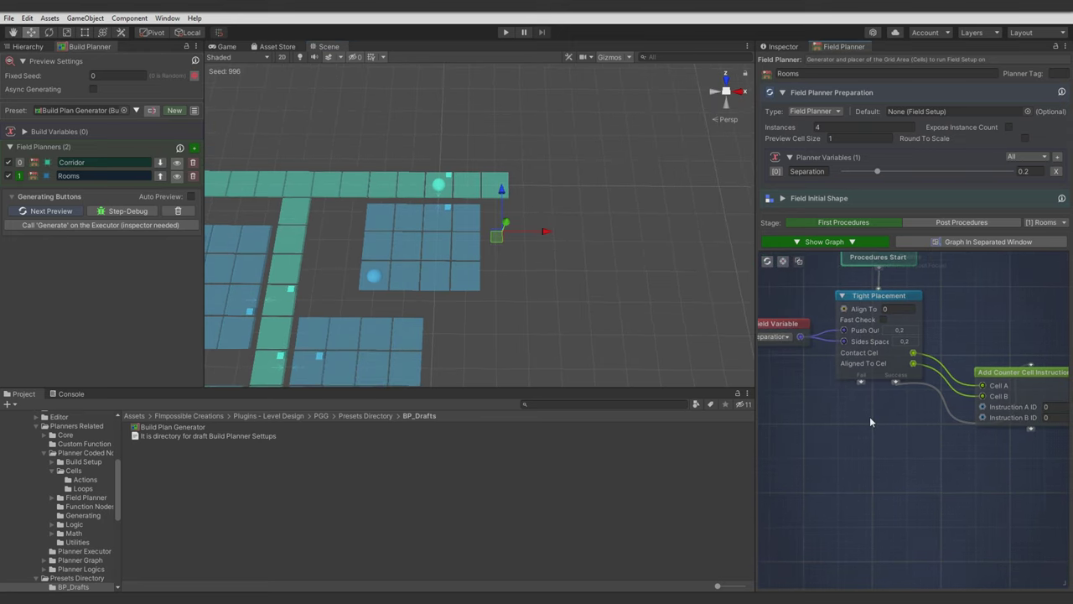
click(1056, 157)
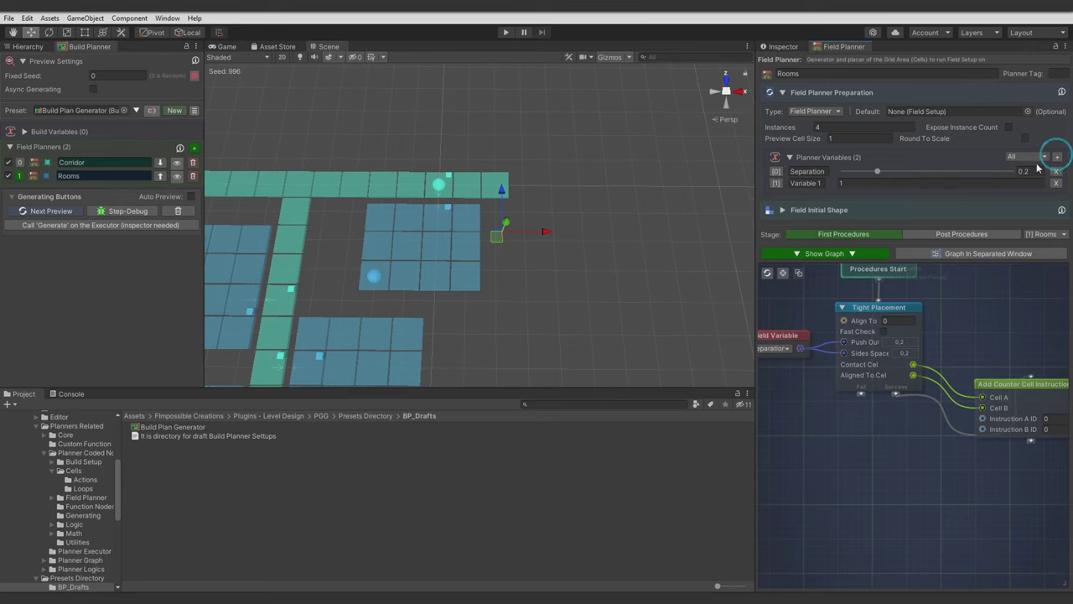
click(805, 179)
text(D)
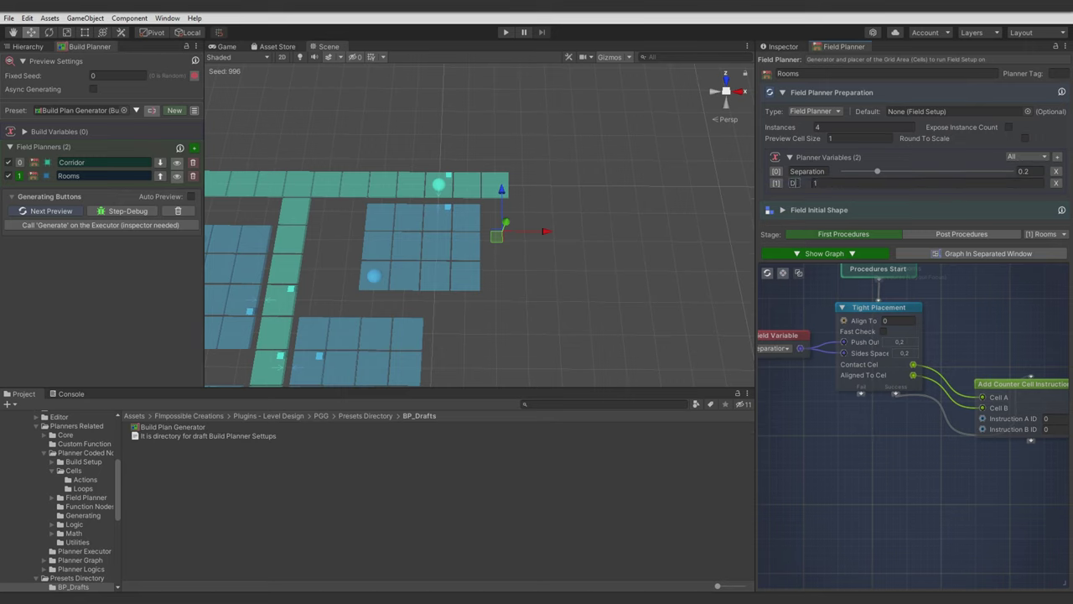
text(oor Clommand)
click(776, 182)
click(828, 195)
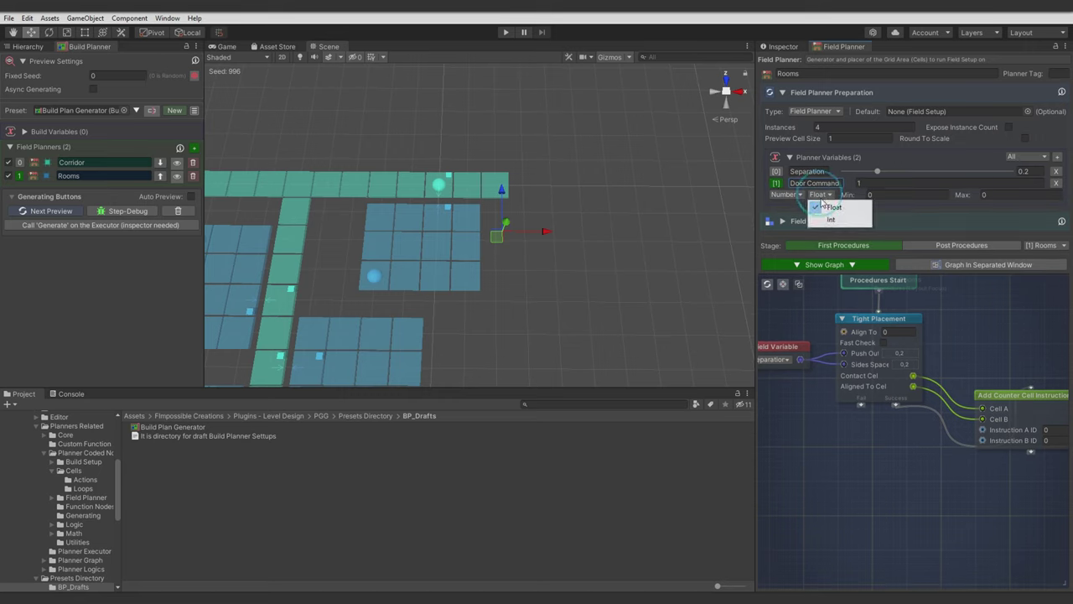
click(838, 219)
click(841, 219)
click(844, 195)
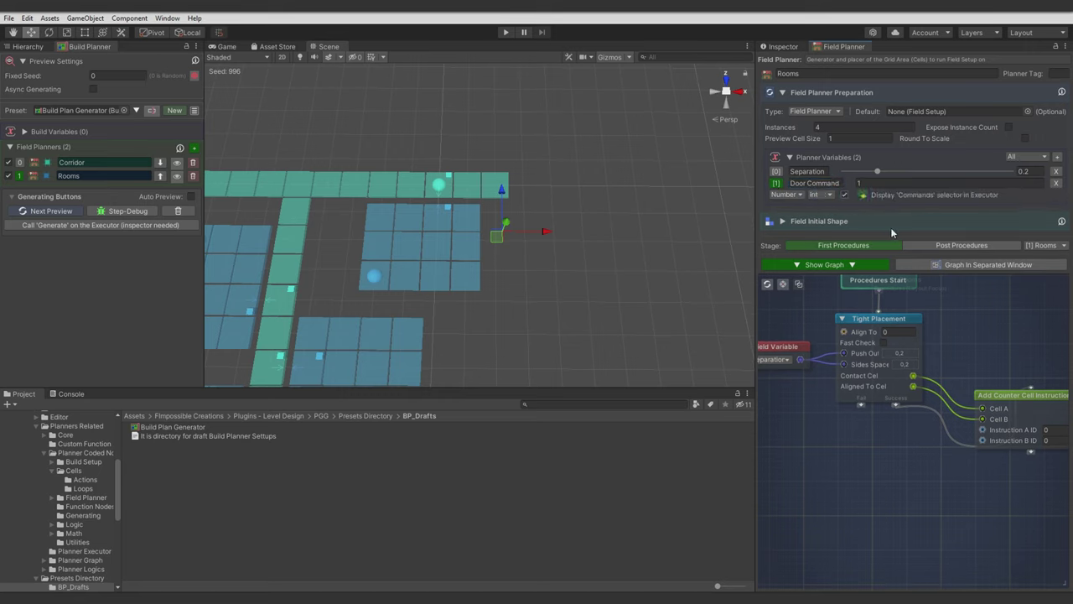
Step: Set the Rooms Door Command to Door Hole in the Generator's Build Planner Executor
click(779, 47)
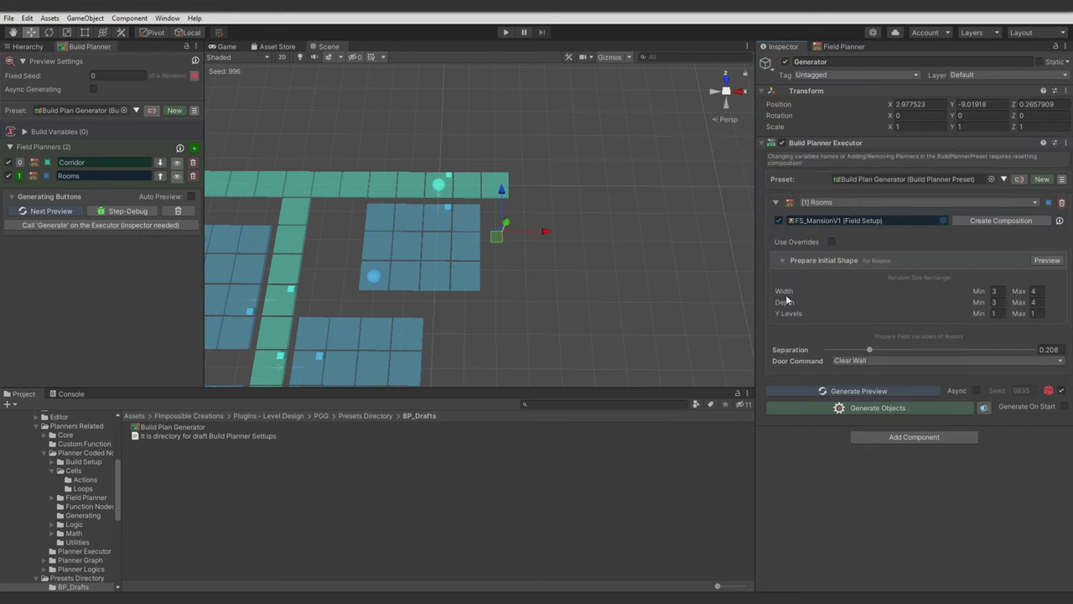
click(848, 362)
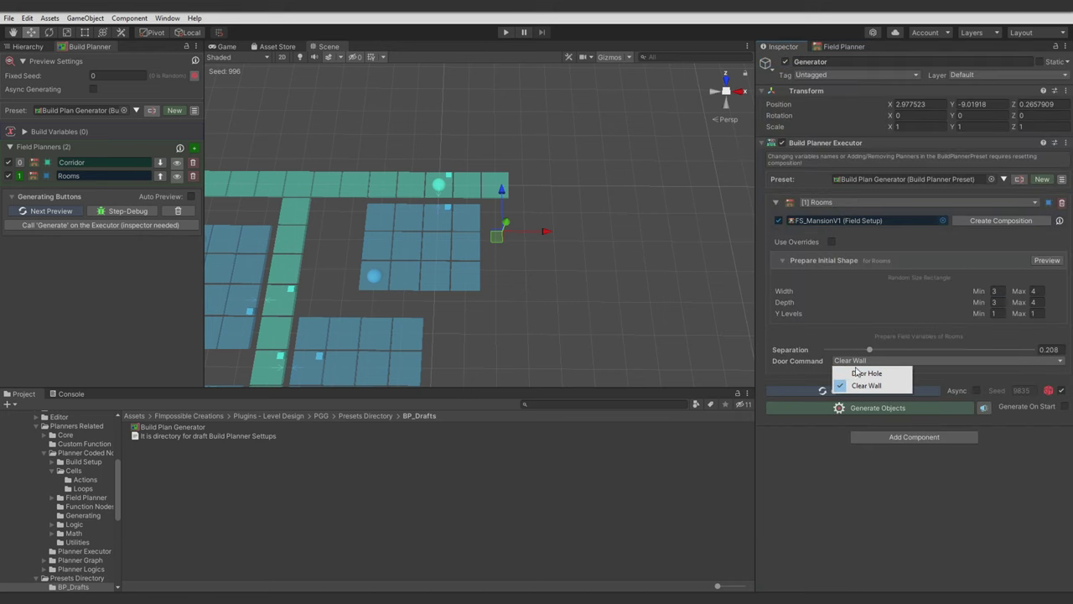
click(863, 373)
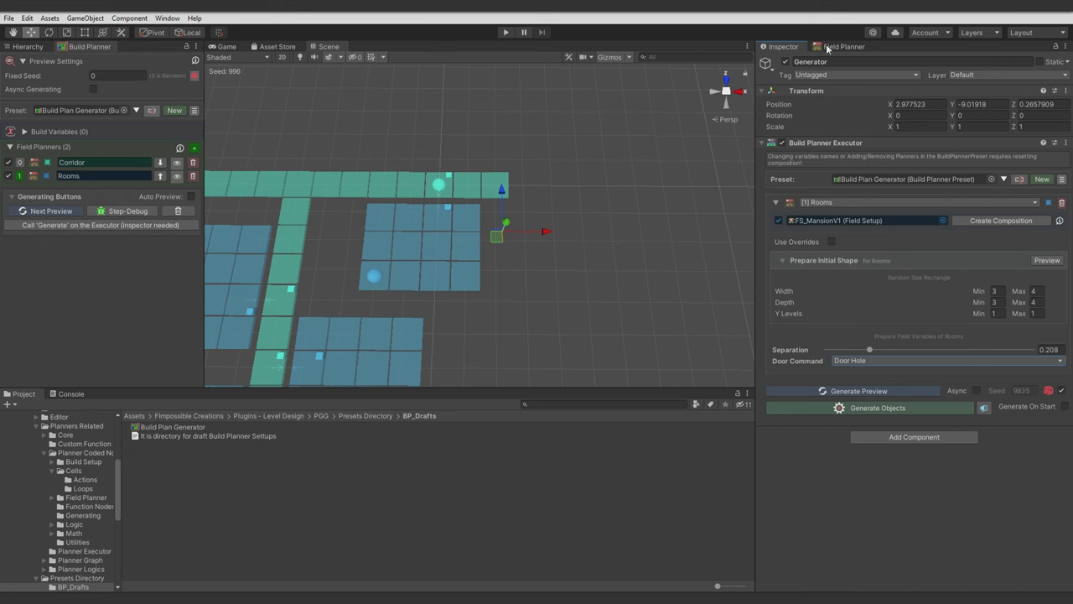
Step: Add a Get Field Planner Variable node for Door Command and connect it to Instruction A ID of the Add Counter Cell Instructions node
click(828, 48)
middle_drag(906, 447, 830, 409)
right_click(838, 407)
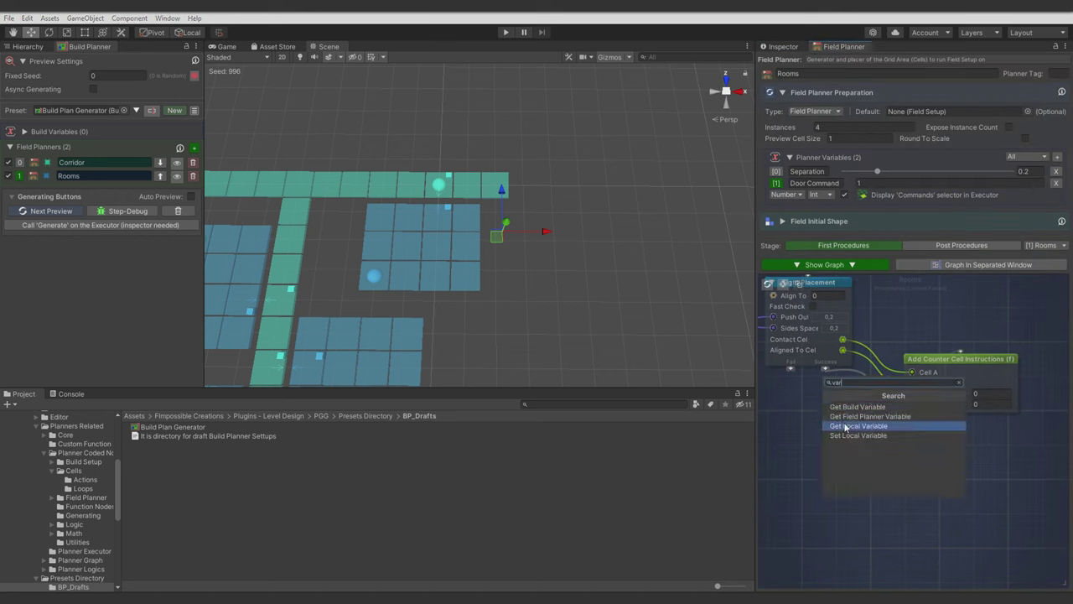
click(863, 416)
click(826, 409)
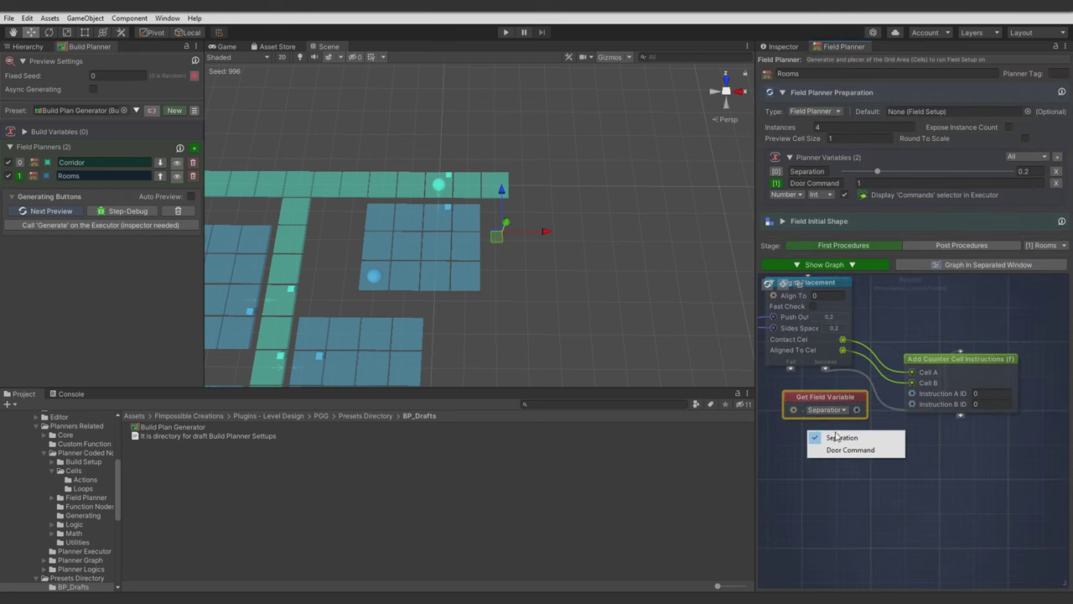
click(850, 449)
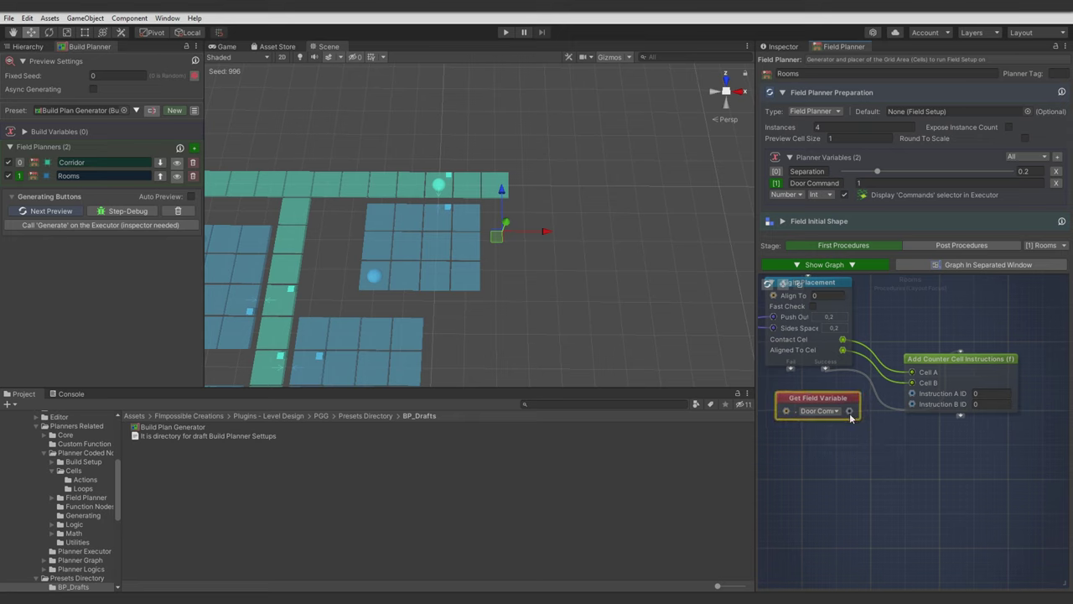
drag(911, 387, 911, 393)
middle_drag(885, 438, 926, 422)
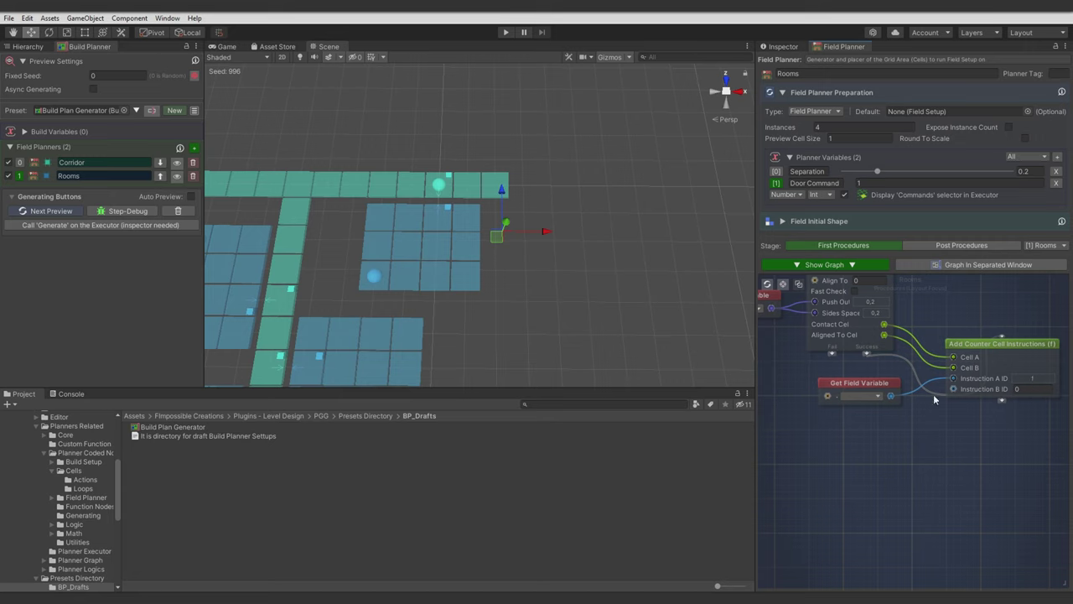
drag(860, 382, 859, 406)
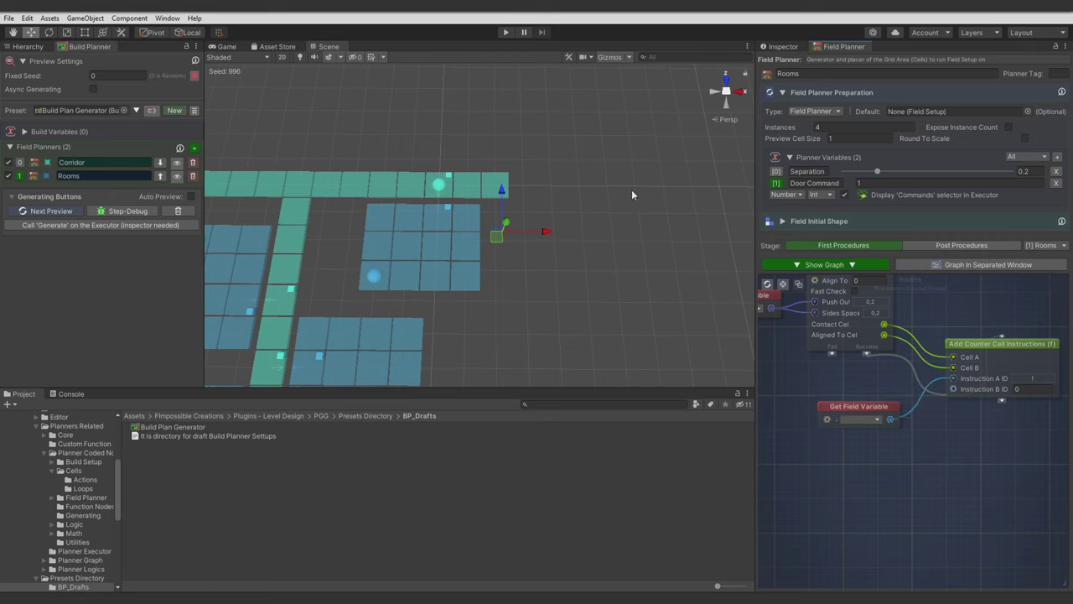
Step: Add an Int planner variable named Door Command to Corridor and enable its 'Commands' selector display in the executor
click(62, 162)
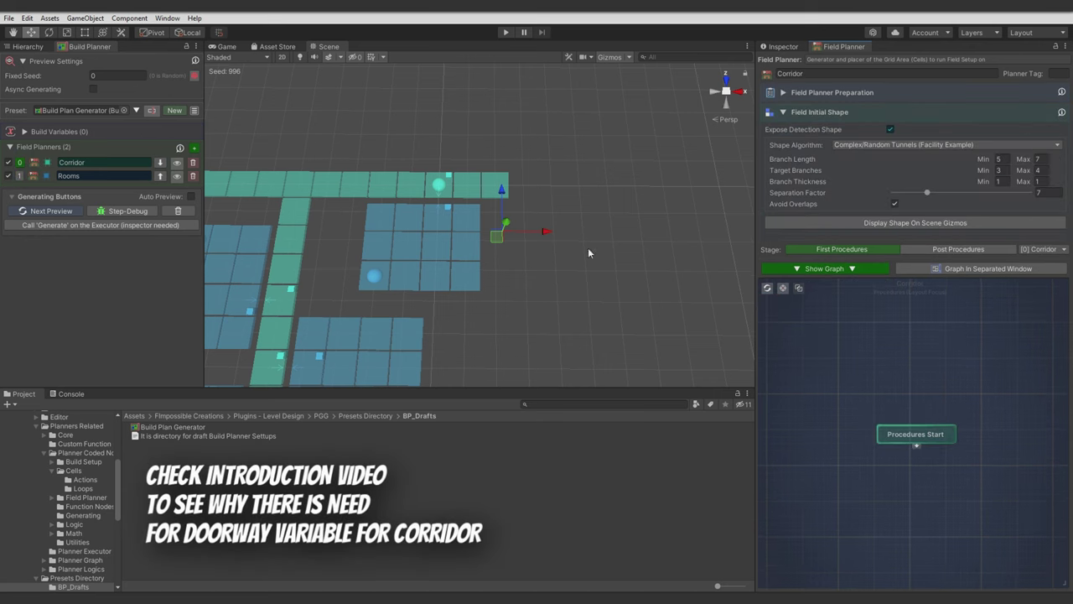
click(824, 111)
click(827, 93)
click(1057, 156)
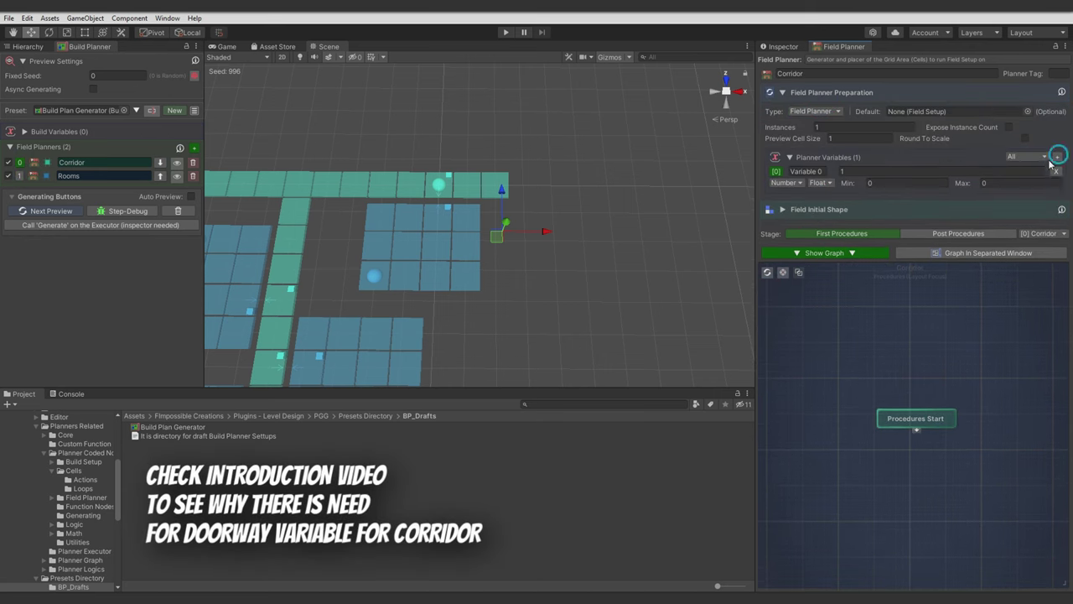
click(803, 171)
text(Door)
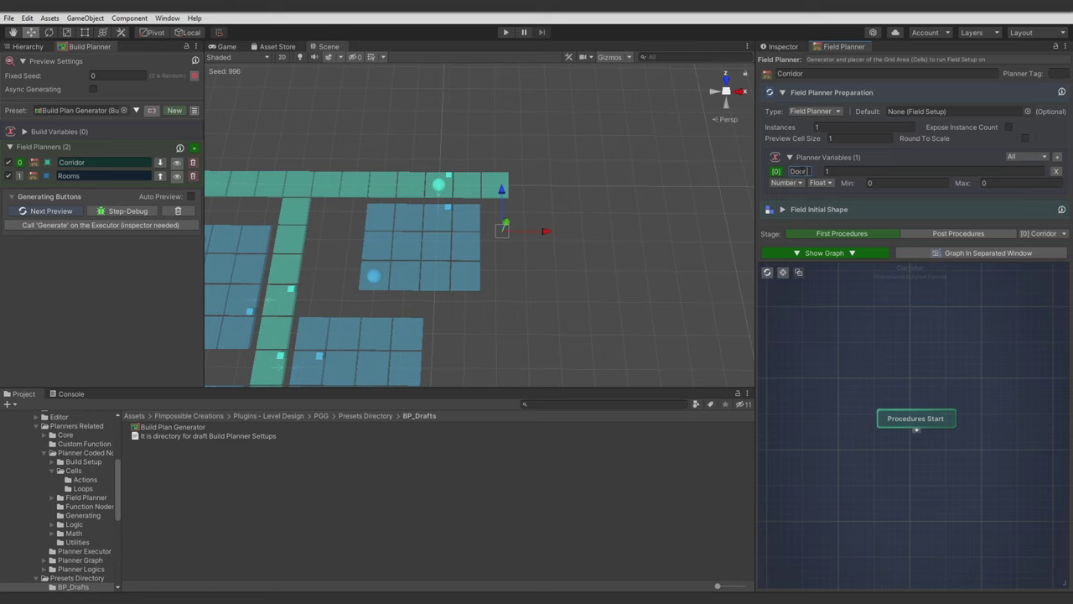
text( Corrimand)
click(821, 183)
click(840, 208)
click(844, 183)
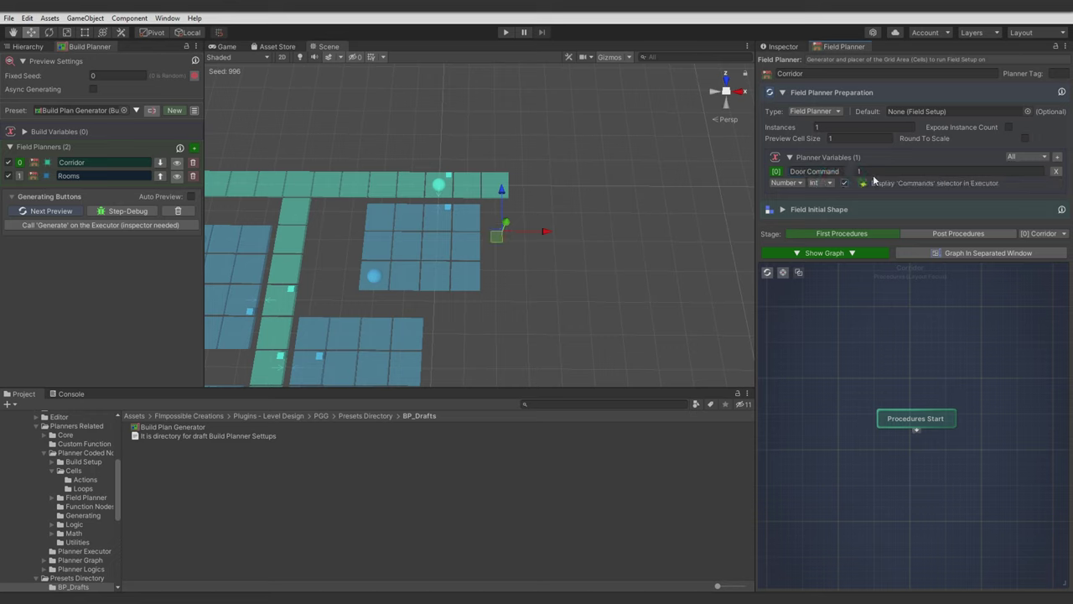
Step: Set the default value of Corridor's Door Command variable to 4
click(872, 172)
click(813, 399)
middle_drag(839, 402, 855, 383)
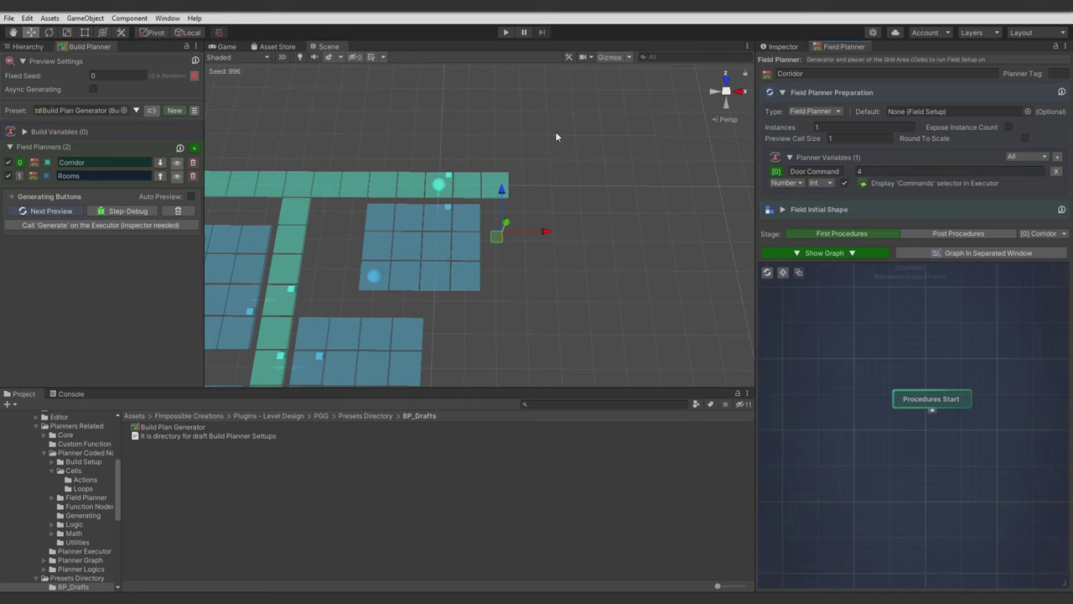
Step: Add a second Get Field Planner Variable node to the Rooms graph and connect Tight Placement's Aligned To Cell to its input
click(47, 175)
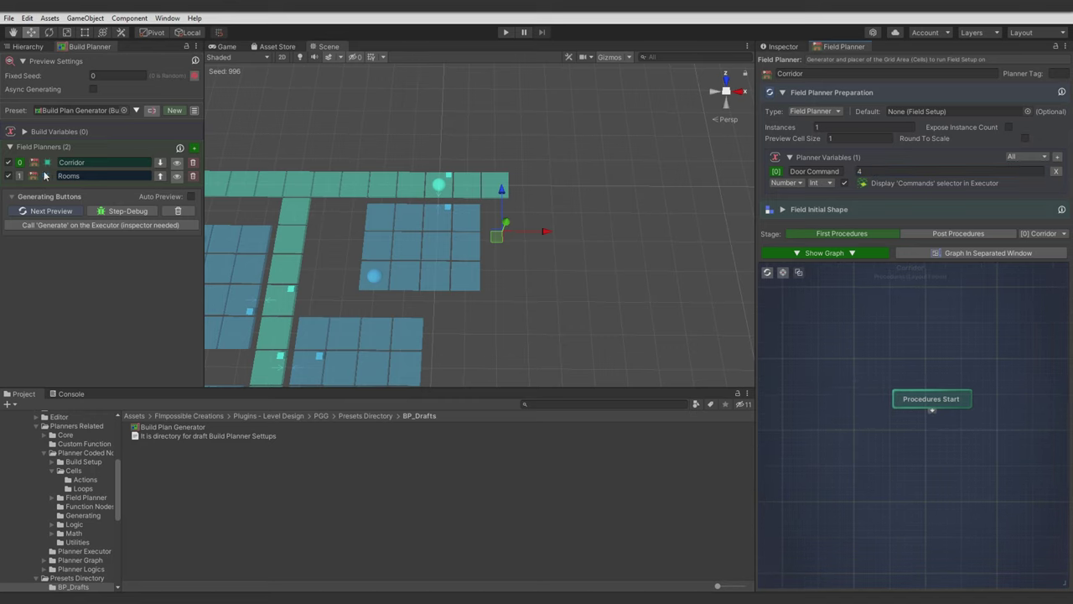
right_click(852, 445)
text(var)
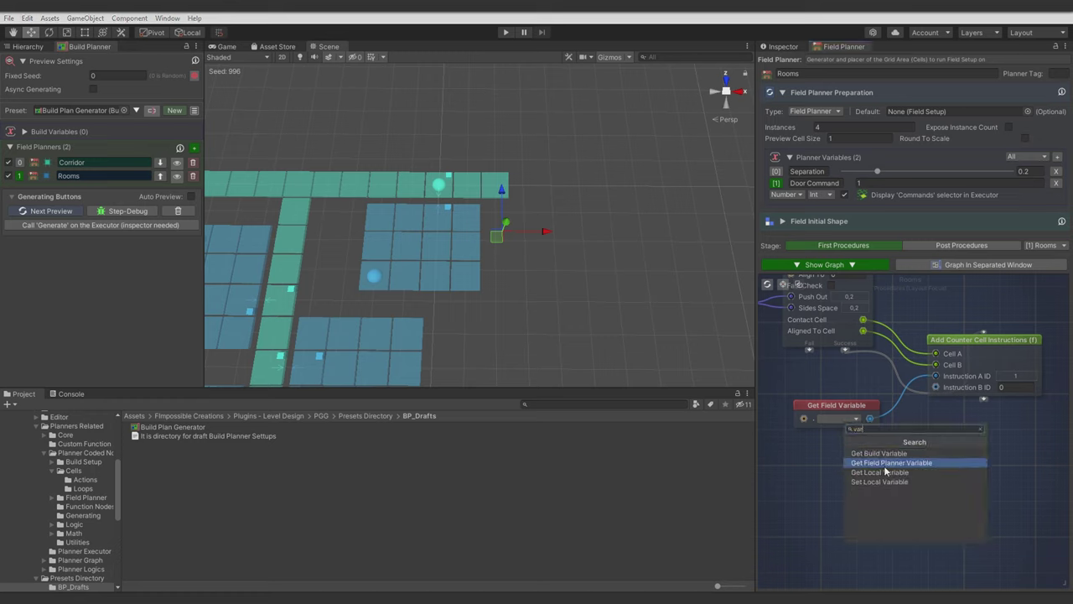
click(884, 466)
drag(862, 450, 876, 449)
middle_drag(941, 450, 840, 449)
drag(853, 347, 893, 346)
middle_drag(788, 430, 864, 432)
drag(830, 407, 830, 391)
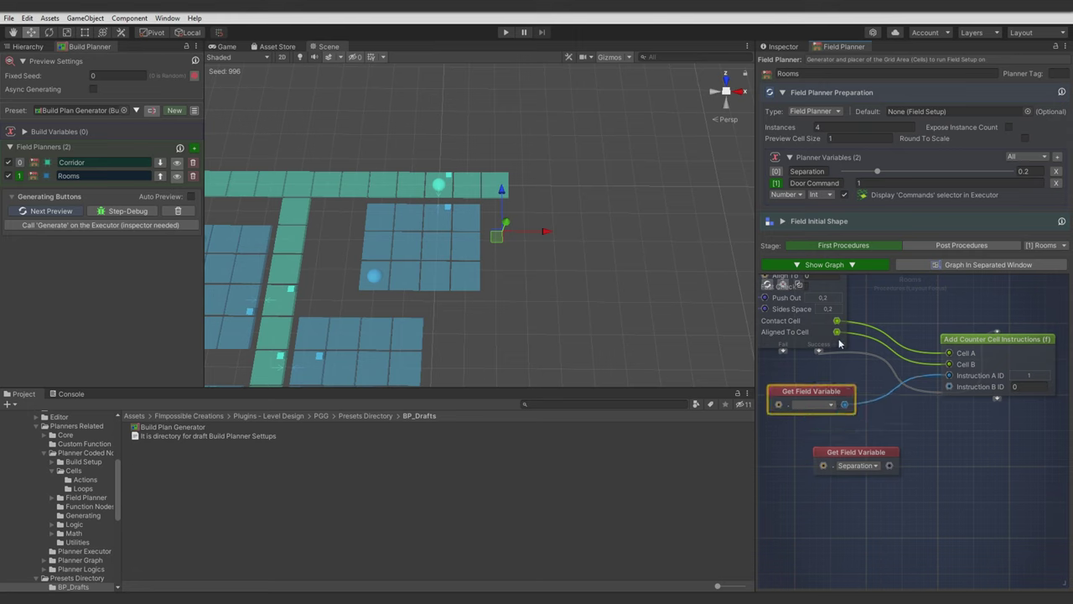
drag(837, 331, 849, 450)
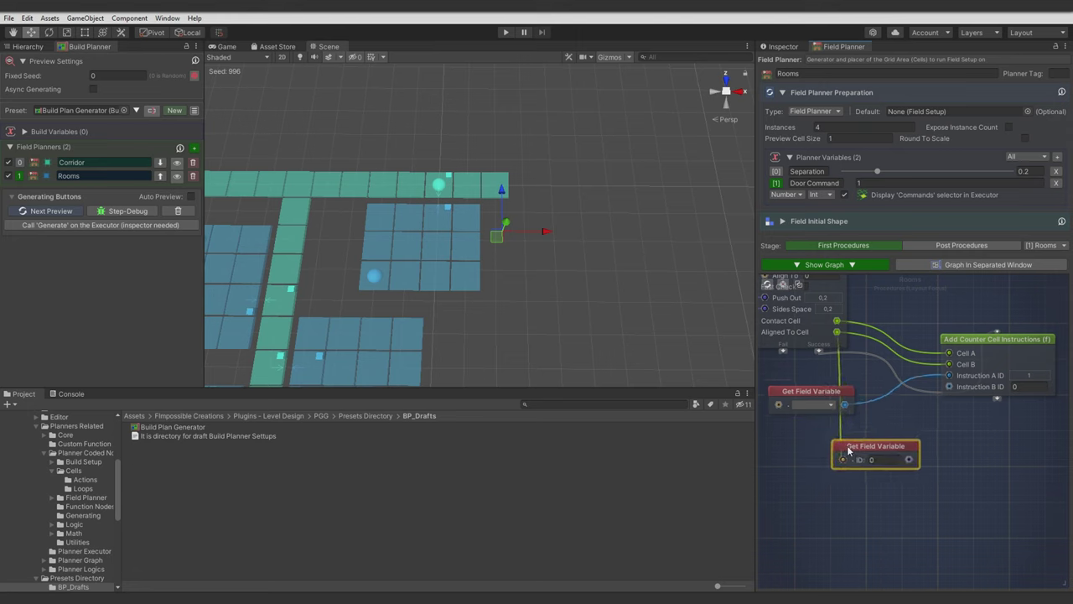
Step: Connect the second Get Field Variable node's output to Instruction B ID and tidy the placement of the variable nodes
click(912, 427)
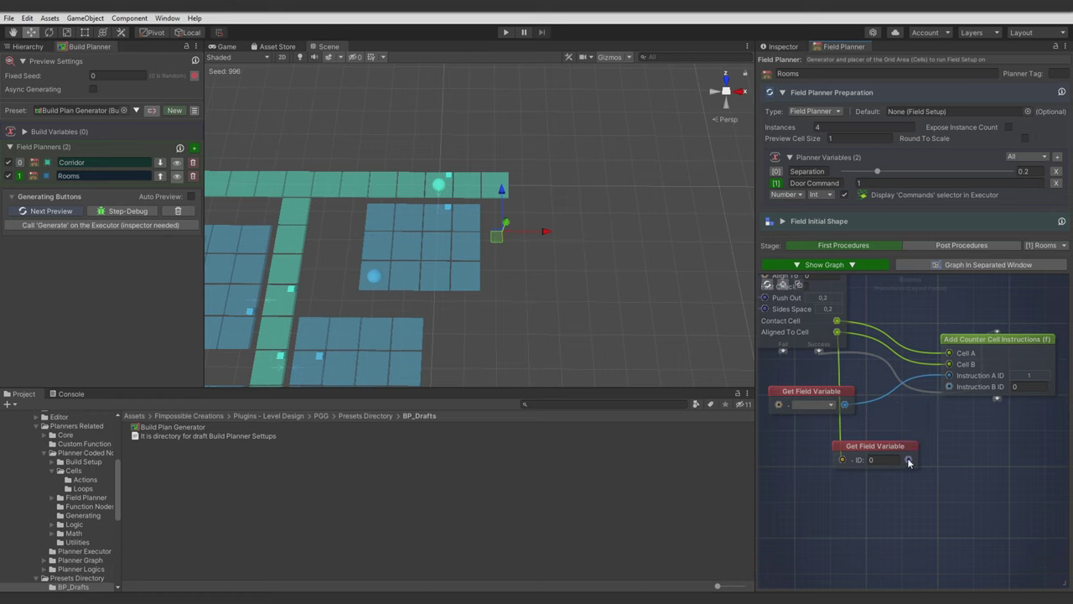
drag(936, 399, 948, 386)
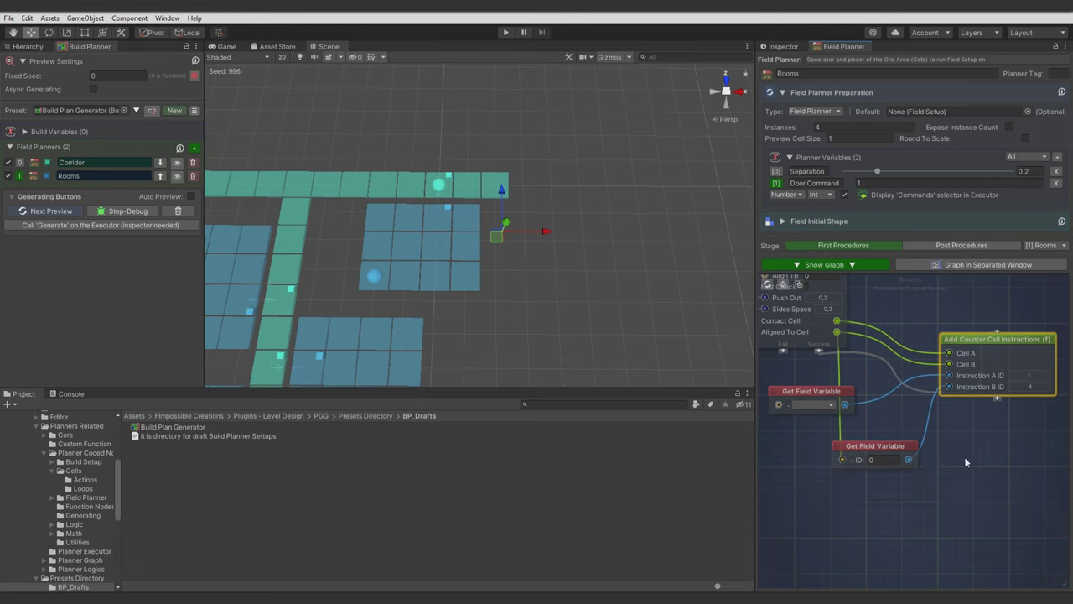
drag(964, 456, 953, 466)
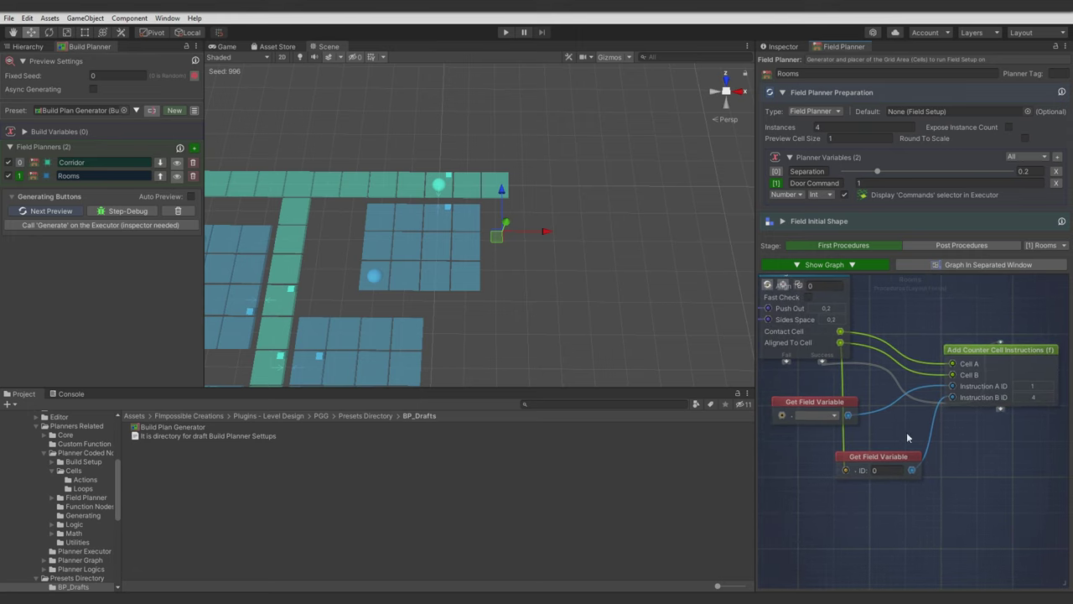
mouse_move(823, 404)
mouse_down()
mouse_move(869, 411)
mouse_move(879, 396)
mouse_up()
click(975, 464)
middle_drag(828, 454, 911, 471)
drag(834, 425, 861, 467)
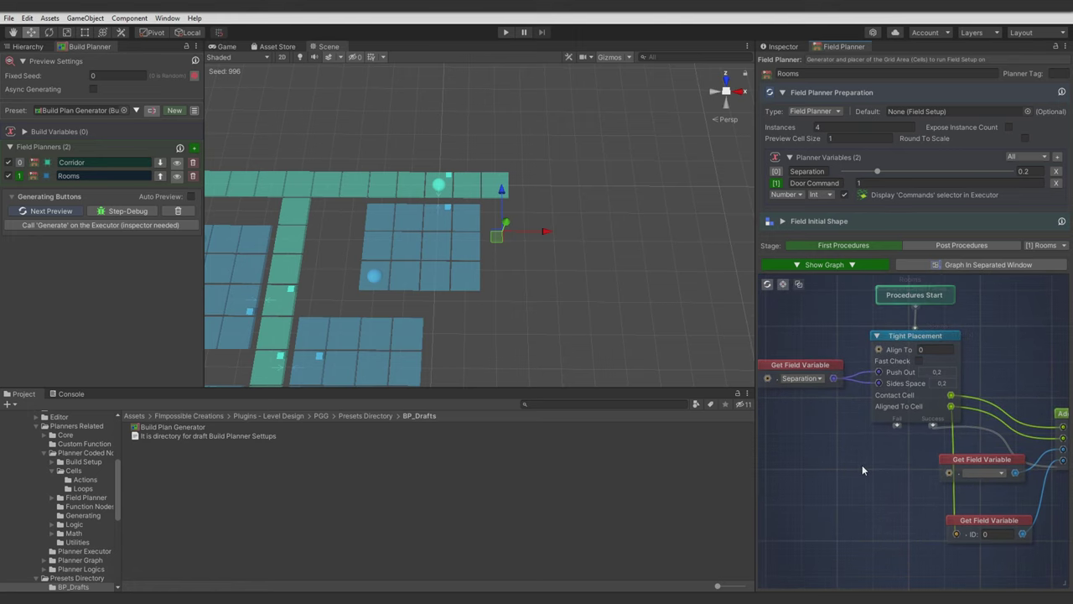
Step: Set the Corridor Door Command to Door Hole in the Generator's Build Planner Executor and generate the objects
click(26, 47)
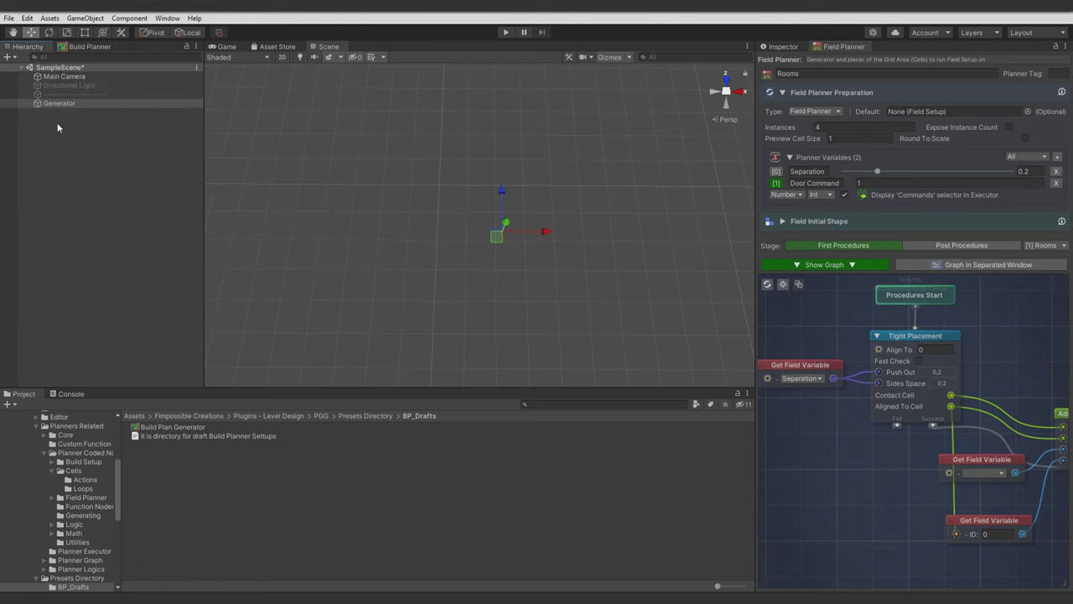
click(783, 47)
drag(819, 202, 830, 228)
click(845, 353)
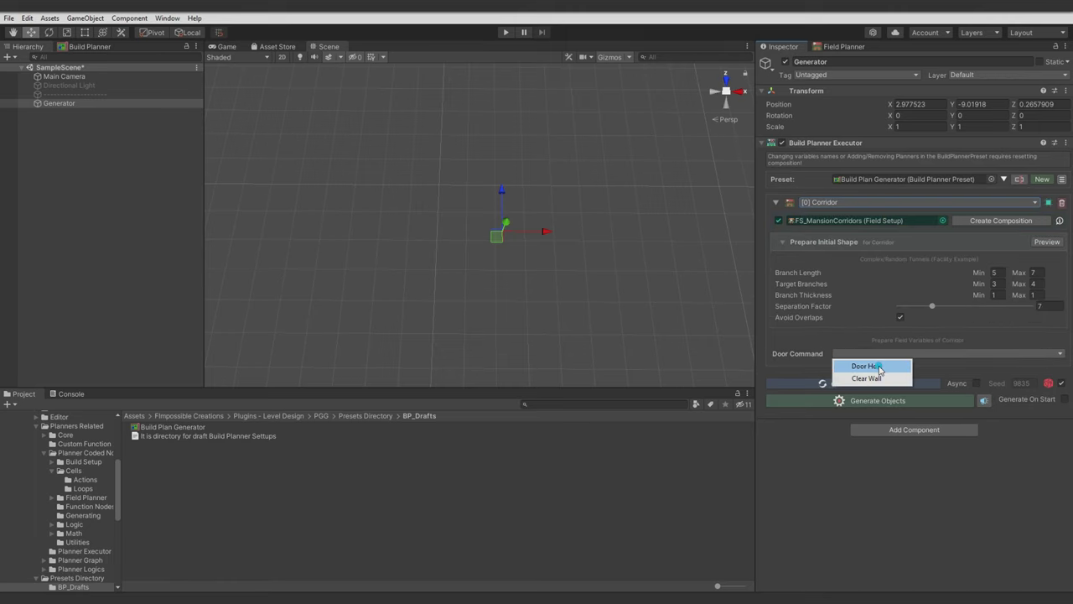
click(858, 364)
click(859, 401)
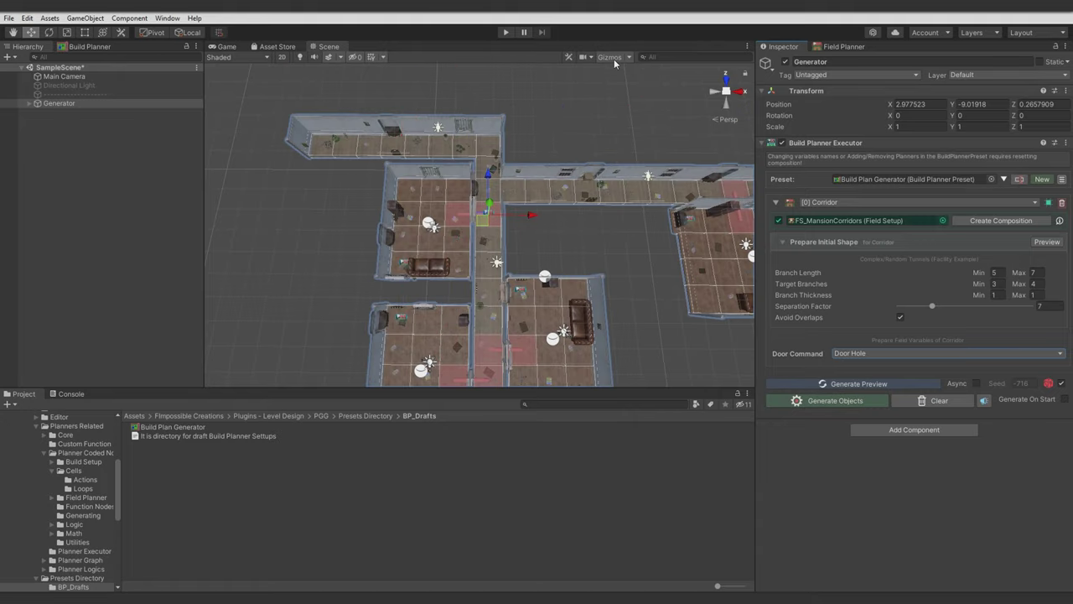
Step: Set the Rooms Separation to 0.125 in the executor and regenerate the objects with the random seed option temporarily off
key(w)
right_drag(529, 340, 648, 190)
key(w)
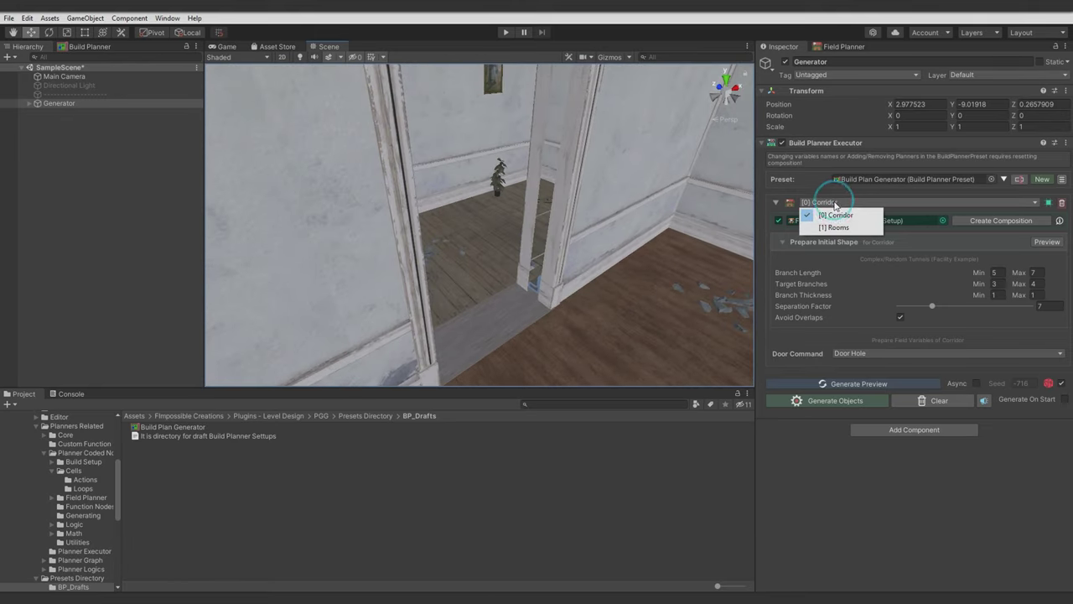
click(834, 227)
click(1049, 349)
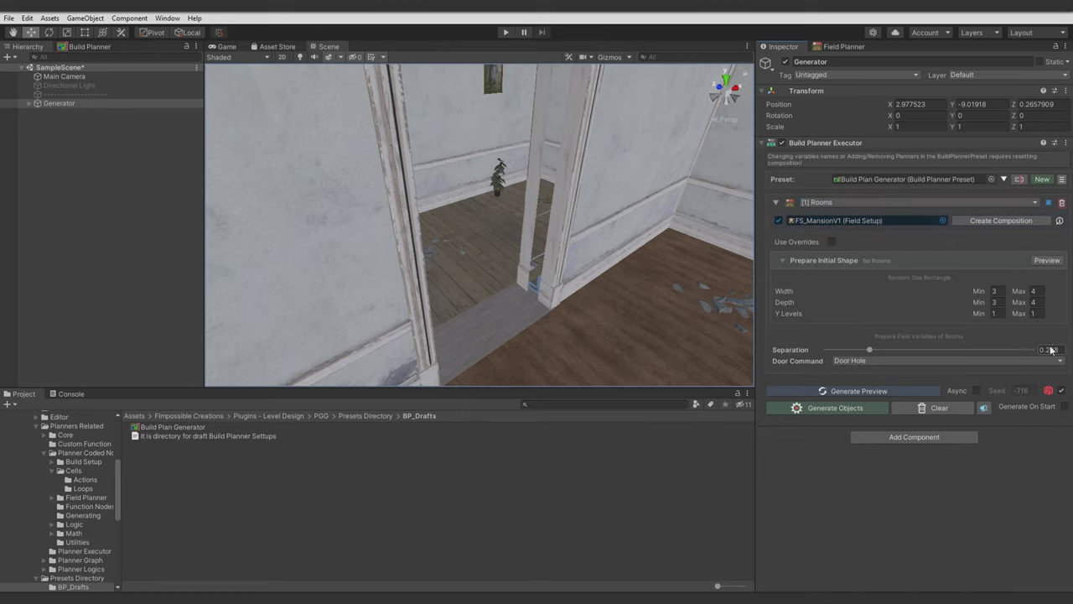
text(.125)
key(Return)
click(1059, 392)
click(816, 408)
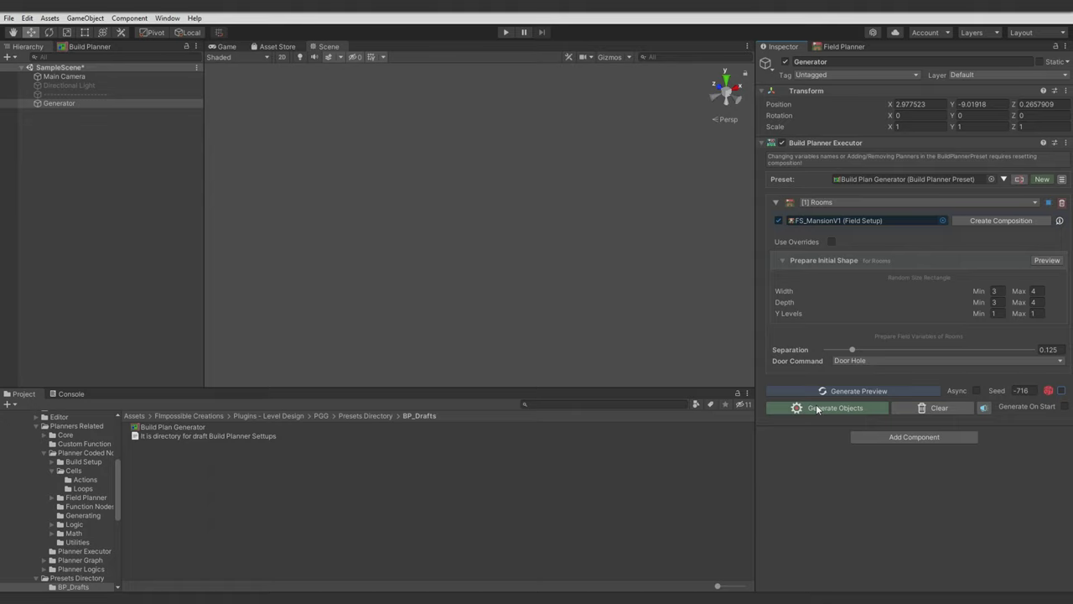
click(1059, 391)
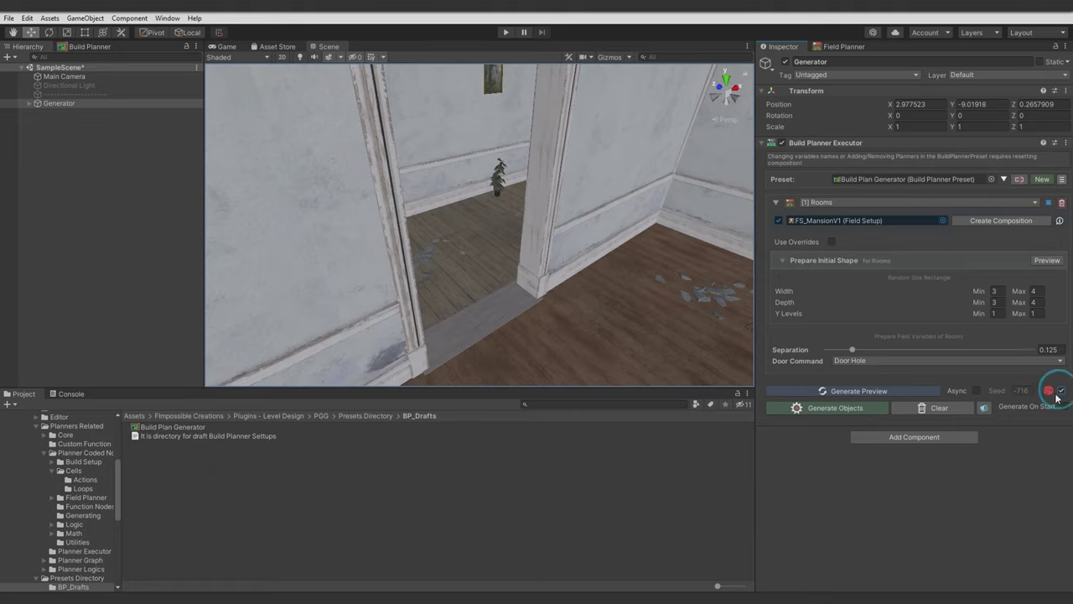
Step: Examine the generated rooms, corridors and doorways from several angles in the scene
key(s)
right_drag(551, 244, 446, 316)
alt+drag(447, 317, 703, 329)
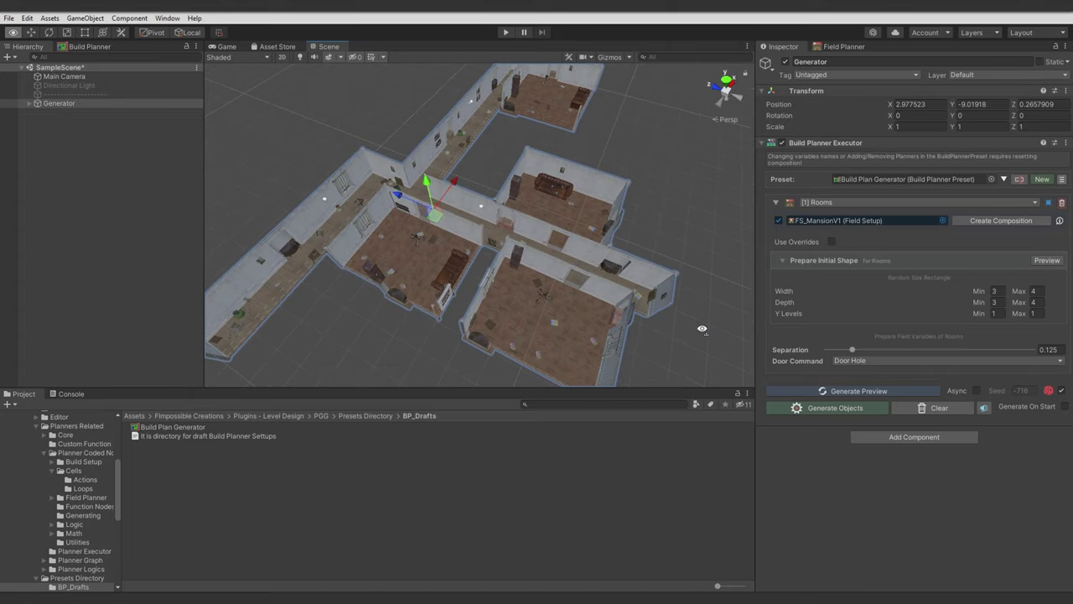
key(w)
right_drag(702, 329, 701, 320)
right_drag(442, 288, 476, 256)
alt+drag(432, 230, 721, 246)
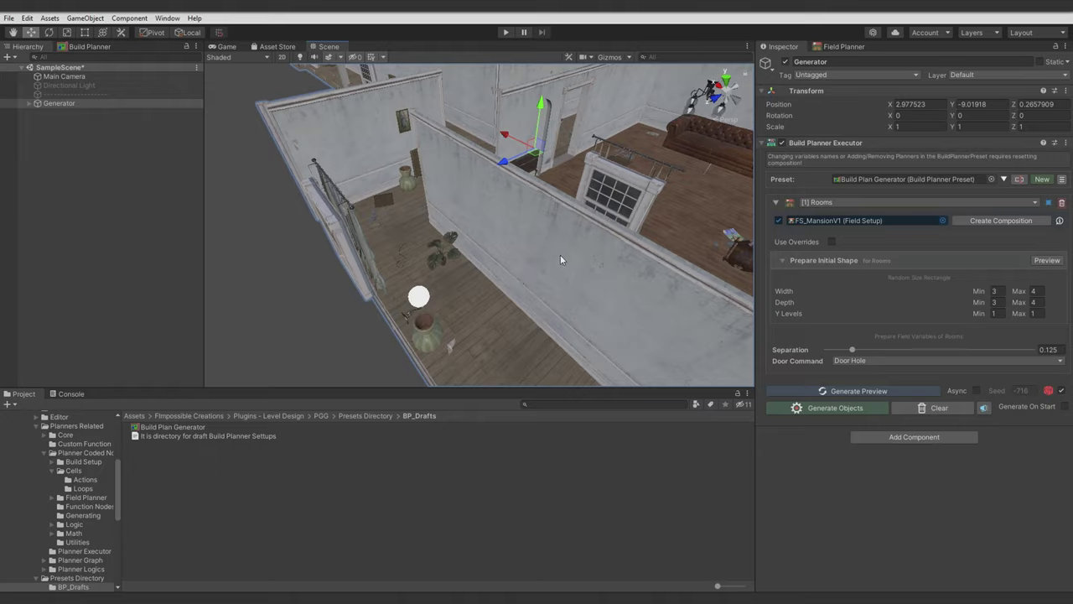
scroll(561, 260, down, 6)
alt+drag(611, 278, 458, 265)
right_drag(457, 265, 443, 304)
key(w)
alt+drag(425, 312, 33, 252)
right_drag(426, 276, 446, 292)
scroll(446, 292, down, 8)
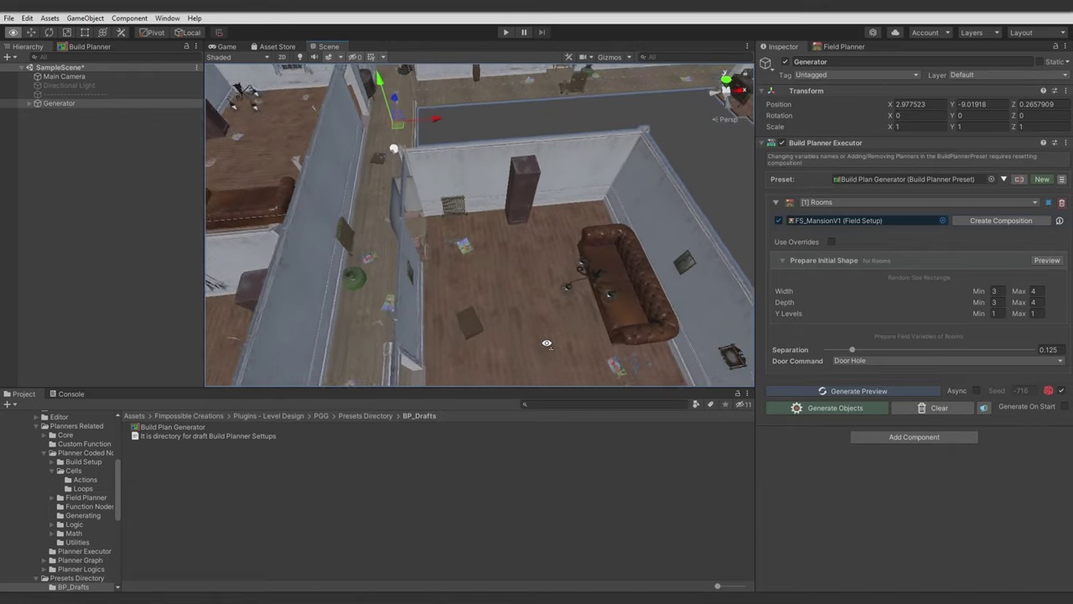
alt+drag(942, 345, 683, 301)
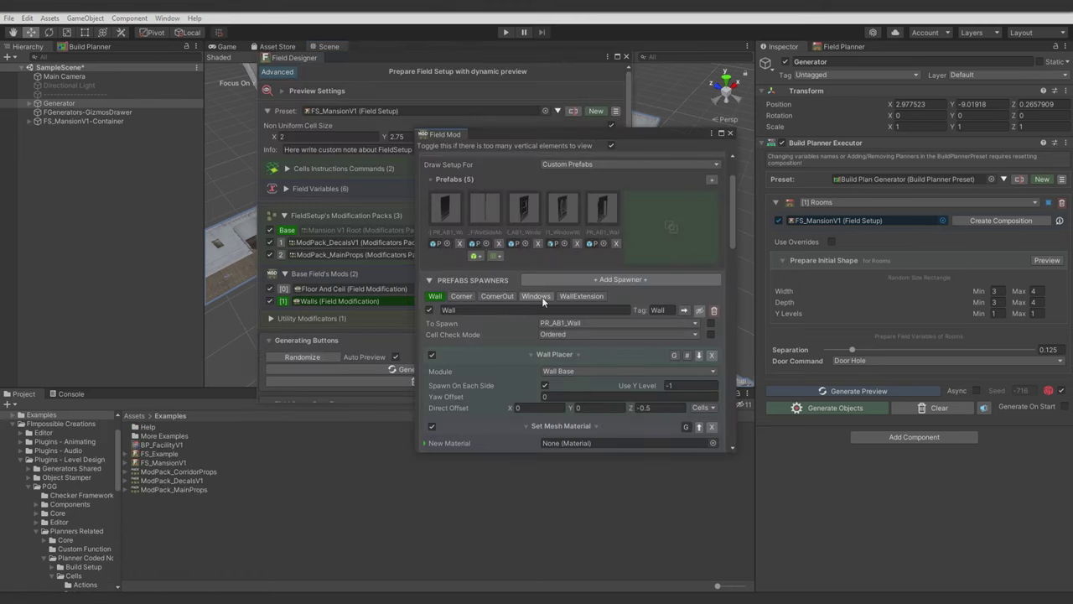
Step: Examine the Windows and WallExtension spawners in the Walls modification of FS_MansionV1
click(536, 296)
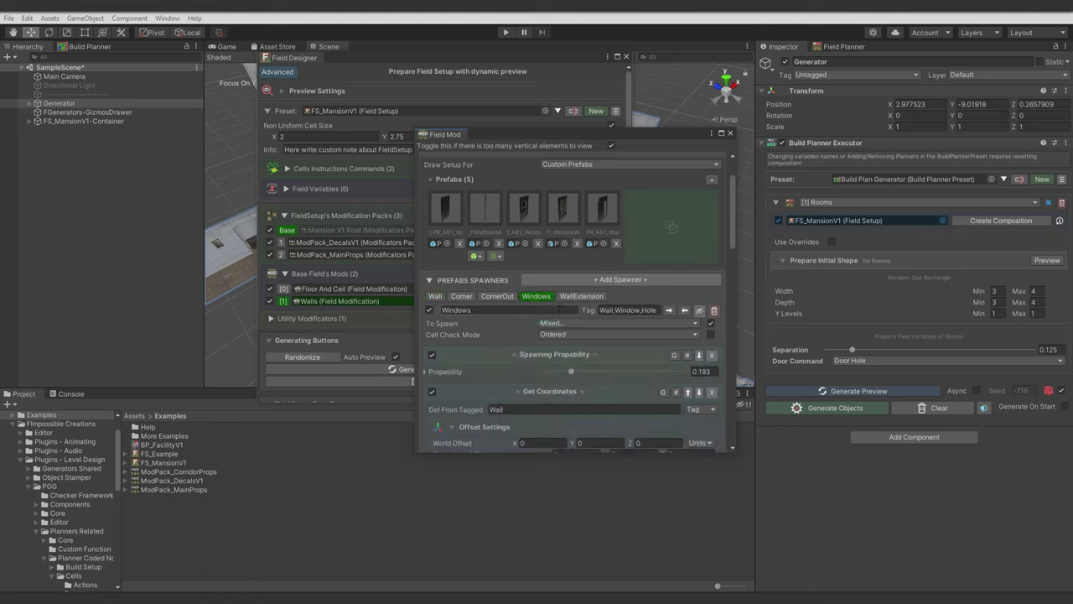
click(596, 297)
click(650, 310)
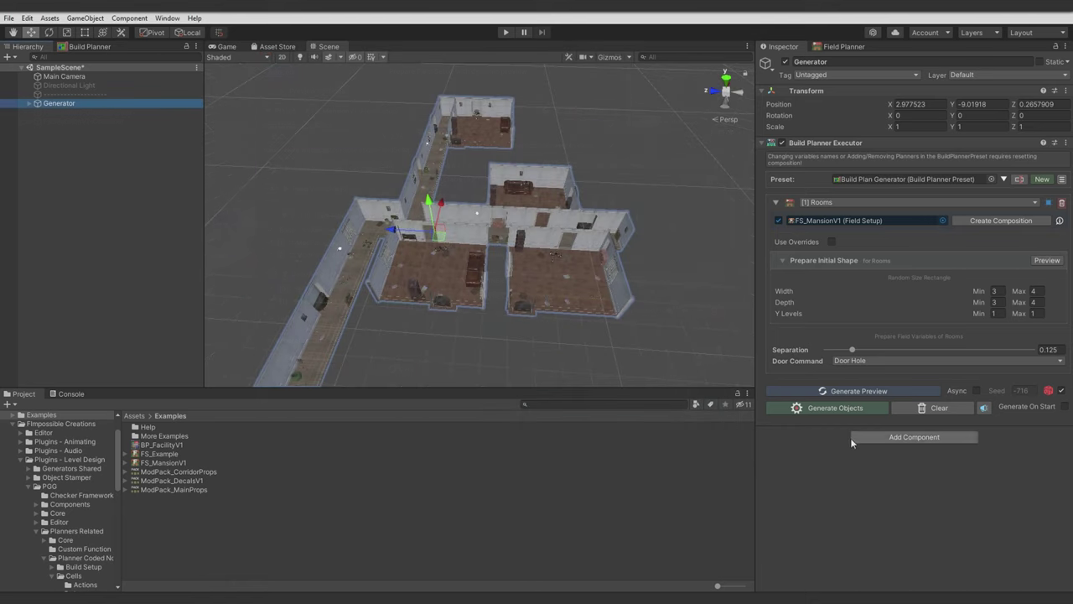
Step: Clear the generated objects and reposition the Get Field Variable node feeding Instruction B ID in the Rooms graph
click(935, 408)
click(819, 46)
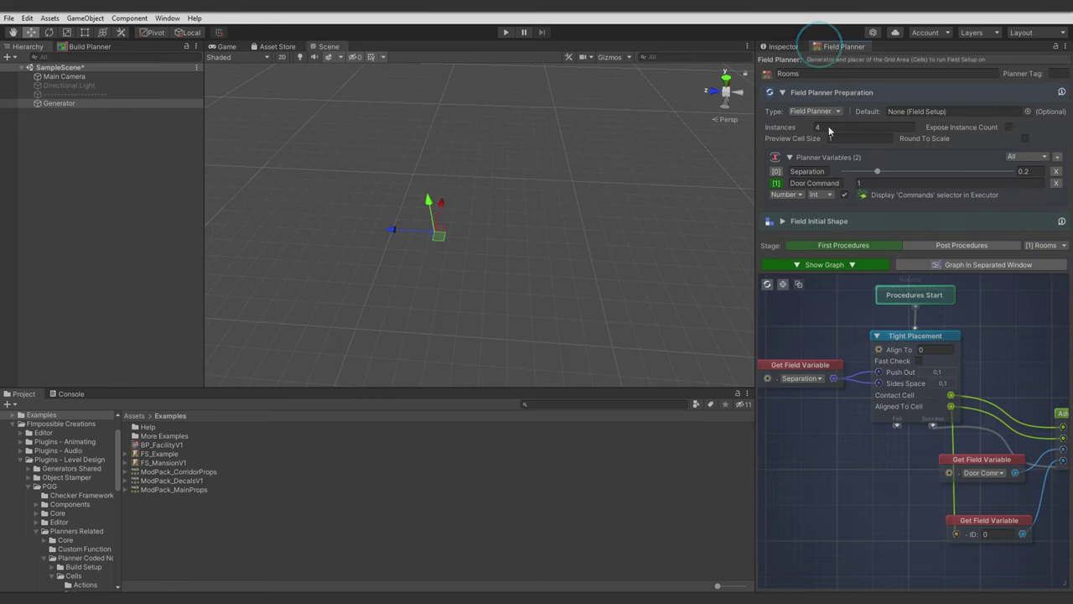
middle_drag(864, 513, 828, 437)
drag(932, 457, 904, 459)
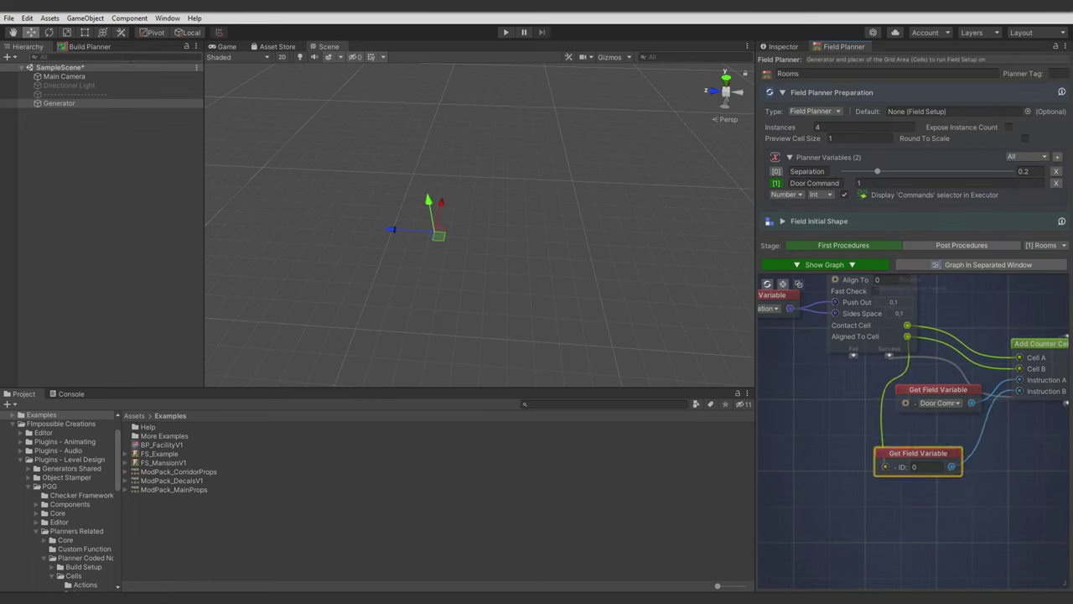
Step: Generate new layout previews in the Build Planner and check how the rooms align to the corridor from above
click(90, 46)
click(67, 211)
click(54, 210)
alt+drag(520, 243, 516, 317)
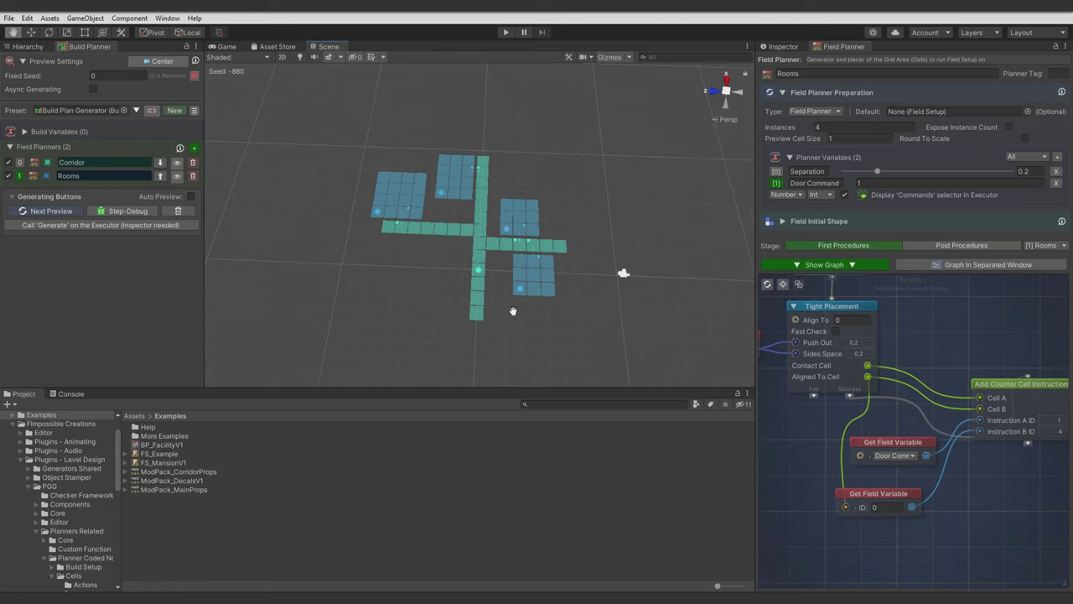
middle_drag(513, 311, 446, 282)
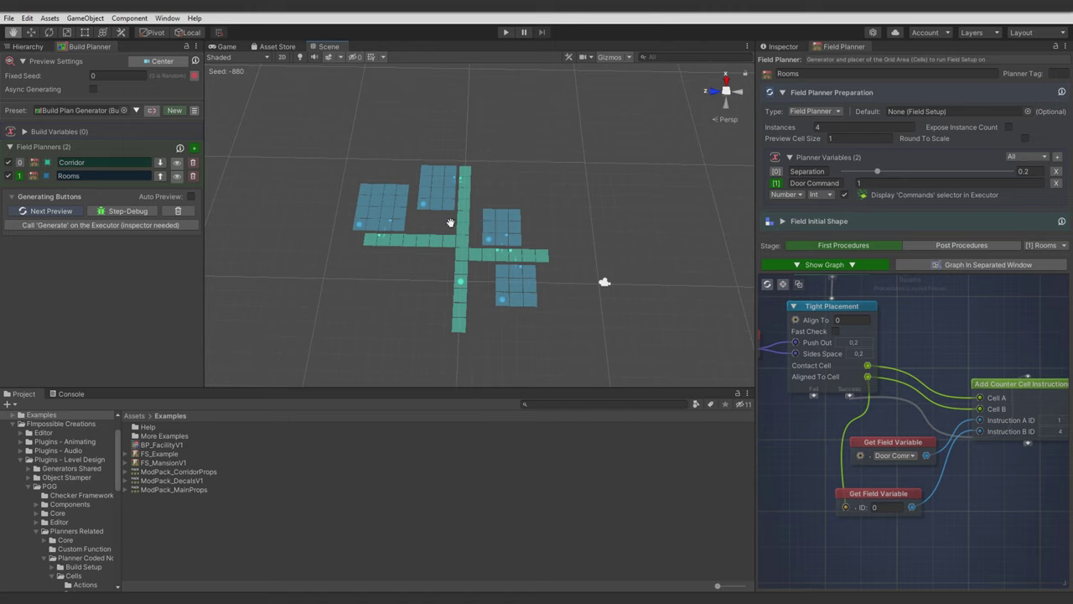
Step: Add an Iterate Cells node to the Post Procedures graph of Rooms and link it below Procedures Start
click(918, 244)
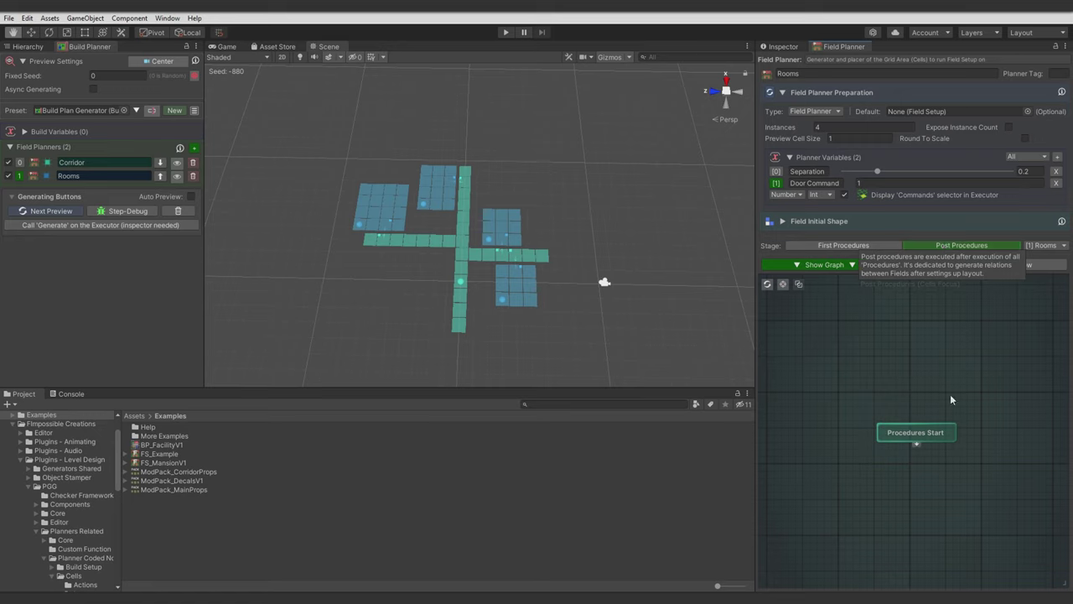
middle_drag(949, 394, 937, 345)
middle_drag(918, 387, 890, 401)
right_click(881, 393)
text(itera)
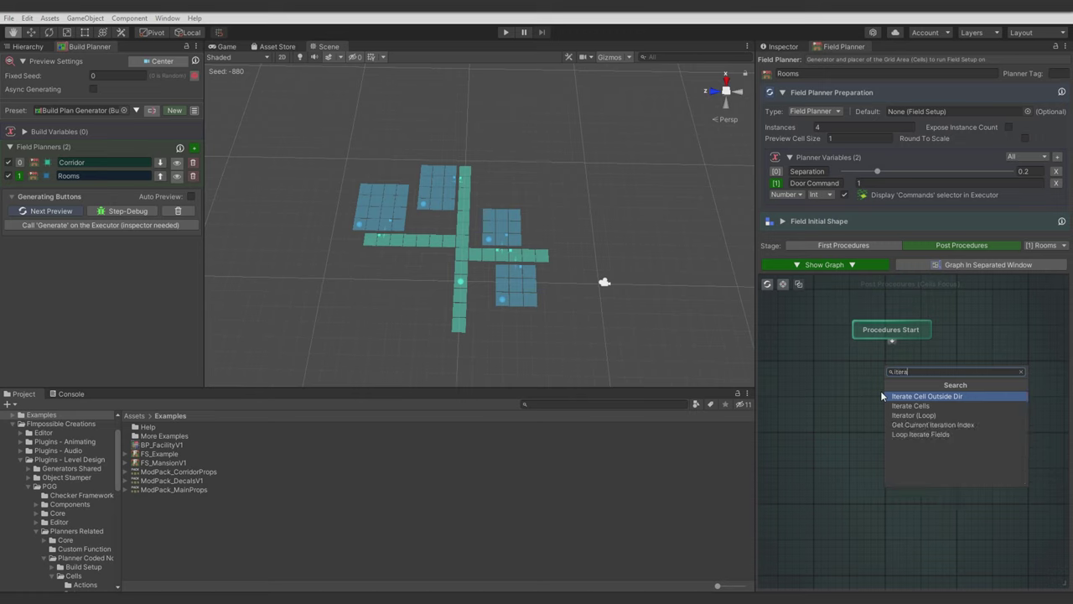
click(932, 407)
drag(909, 404, 891, 384)
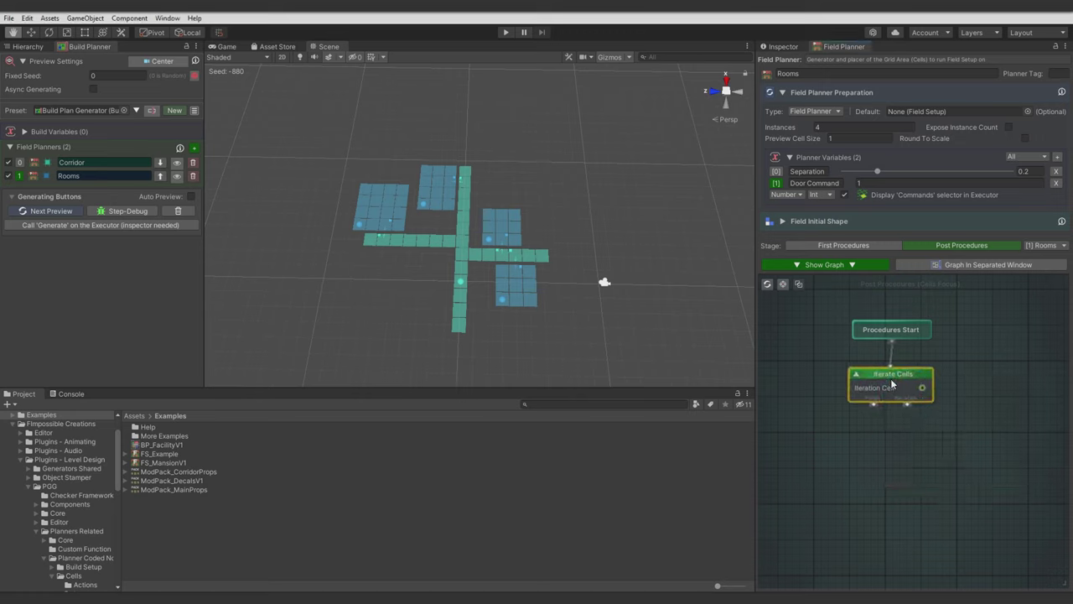
middle_drag(891, 384, 828, 350)
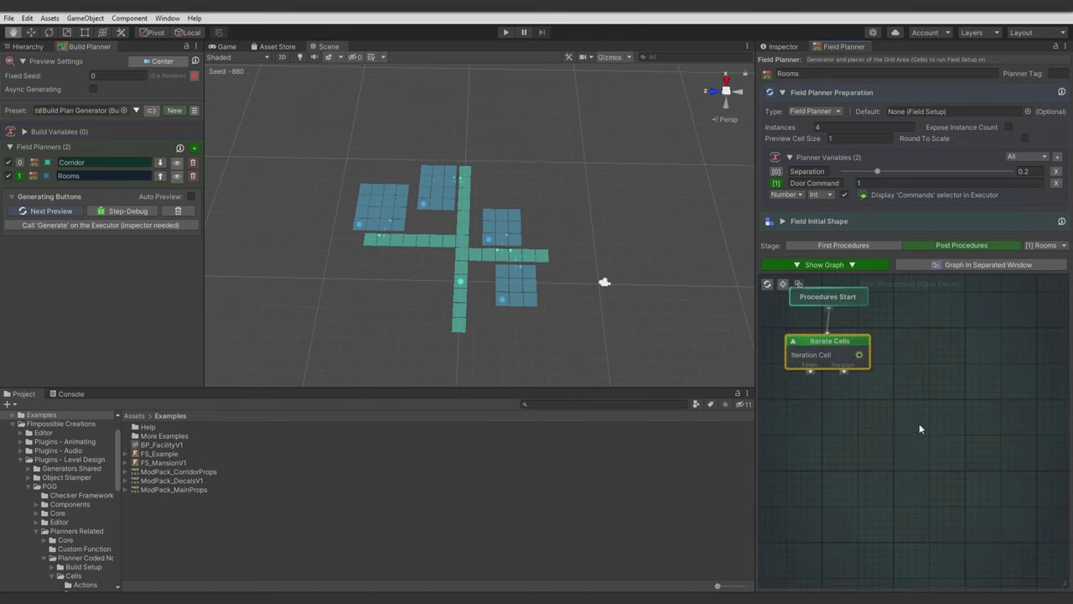
Step: Add an Iterate Cell Outside Dir node to the Iteration output of Iterate Cells and feed Iteration Cell into its Cell input
right_click(903, 370)
text(itera)
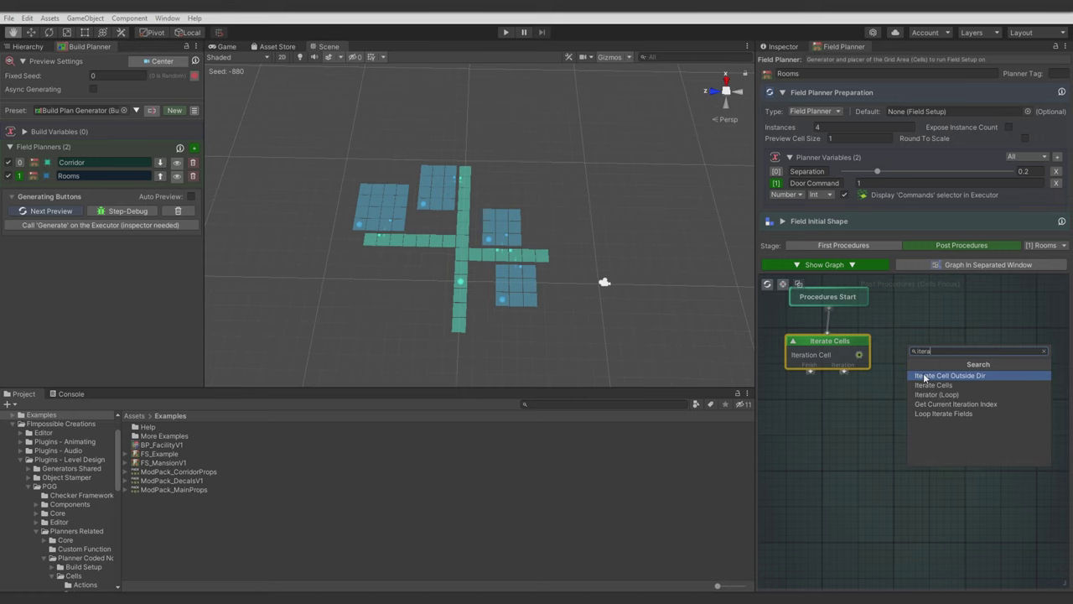
click(933, 376)
click(905, 431)
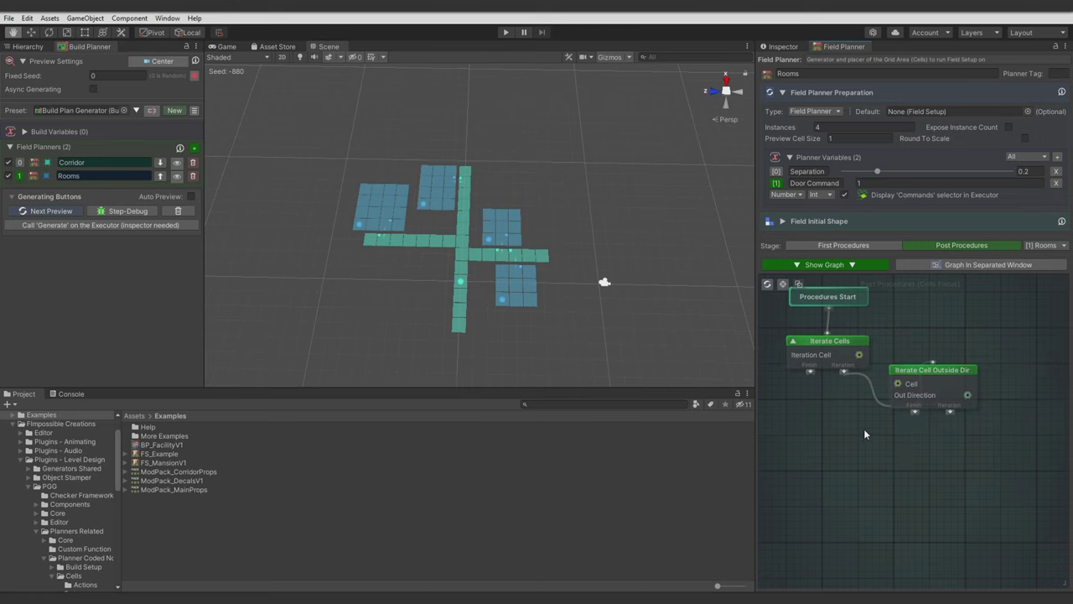
scroll(567, 292, up, 5)
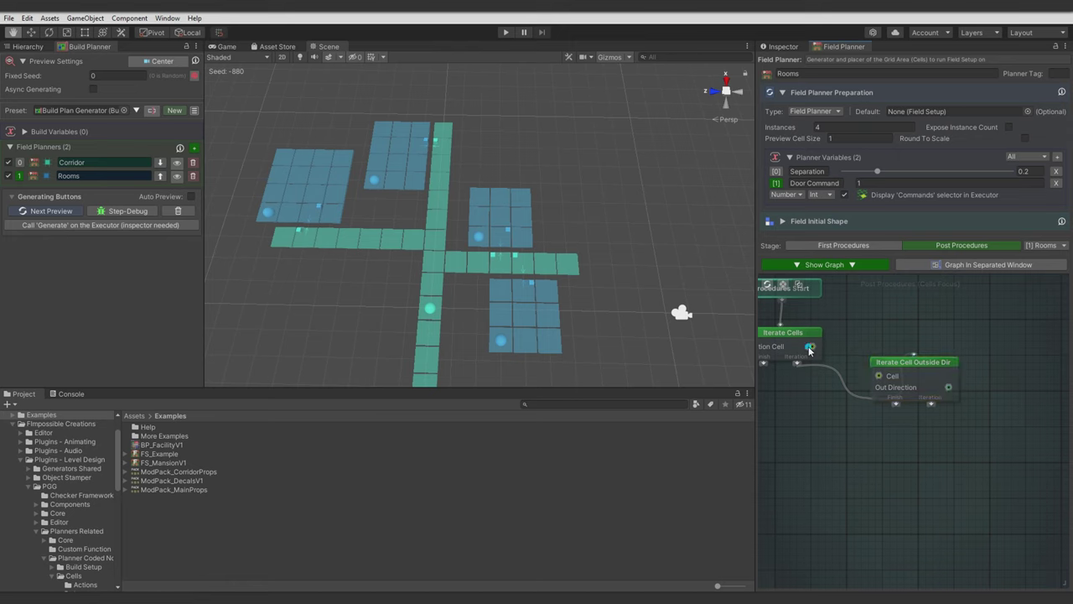
drag(812, 346, 878, 376)
middle_drag(851, 389, 902, 430)
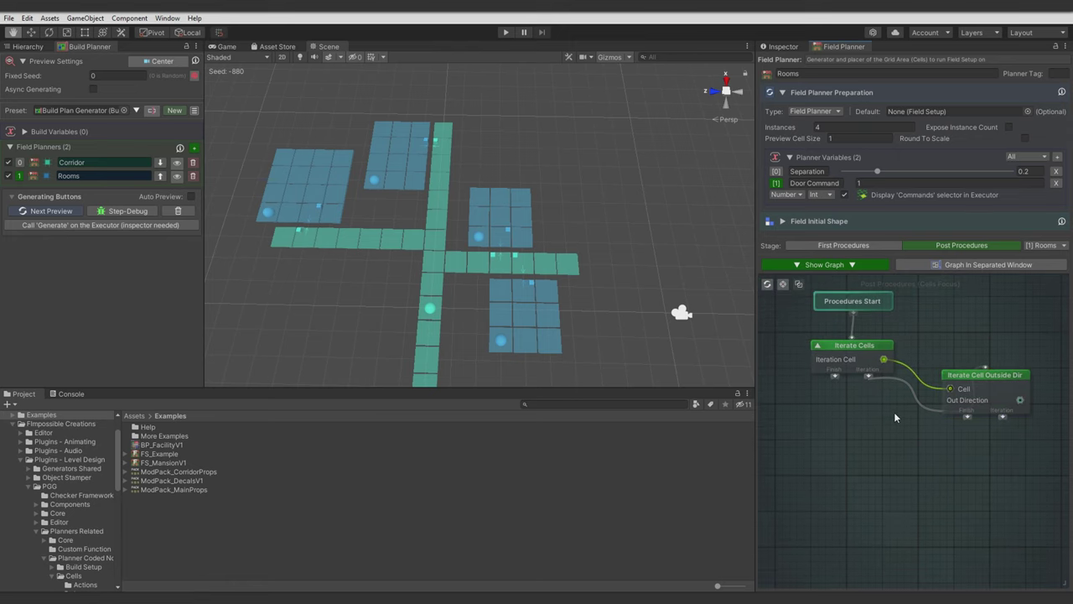
Step: Step through the generating procedures in Step-Debug and examine how the outside directions of the room cells are iterated
click(125, 210)
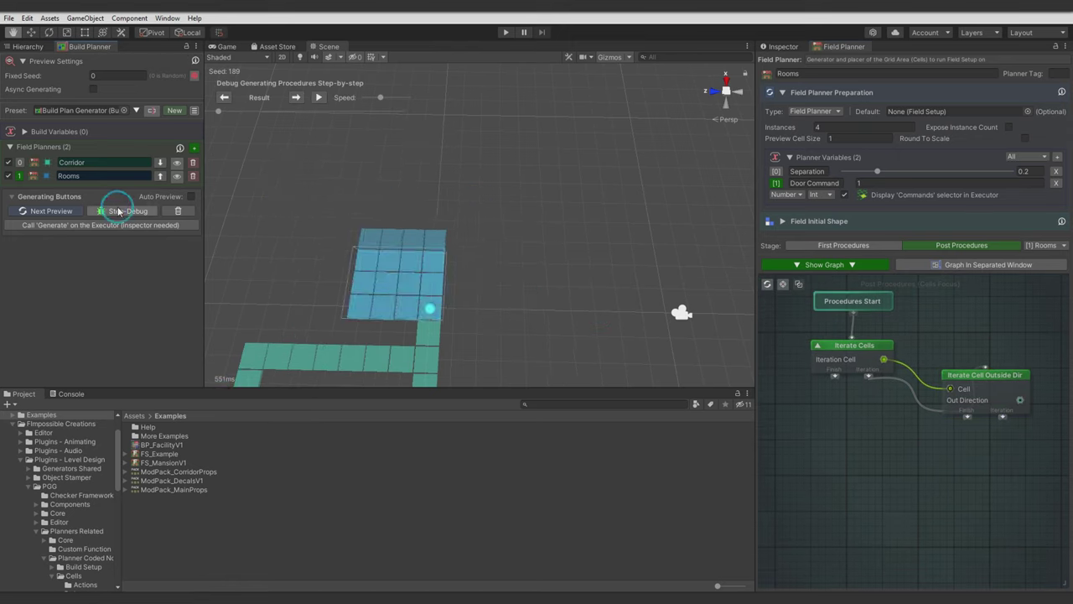
scroll(300, 187, down, 5)
middle_drag(431, 254, 518, 146)
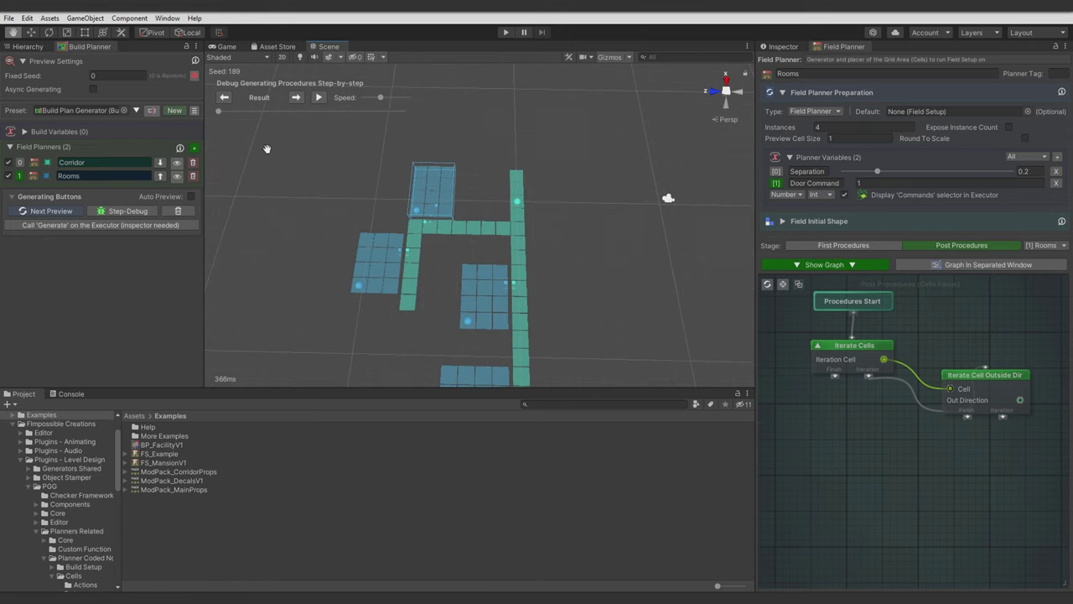
drag(219, 110, 307, 120)
middle_drag(451, 360, 468, 247)
click(295, 98)
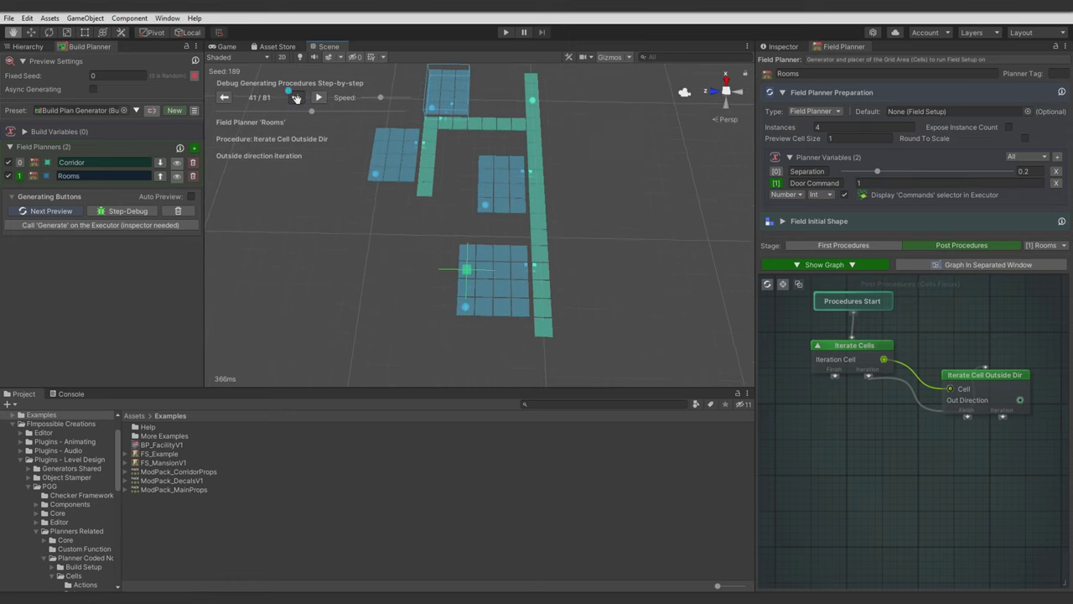
click(295, 98)
click(295, 97)
click(295, 98)
click(295, 98)
click(295, 97)
click(296, 97)
click(296, 97)
click(296, 97)
click(296, 97)
click(295, 97)
click(295, 97)
click(295, 97)
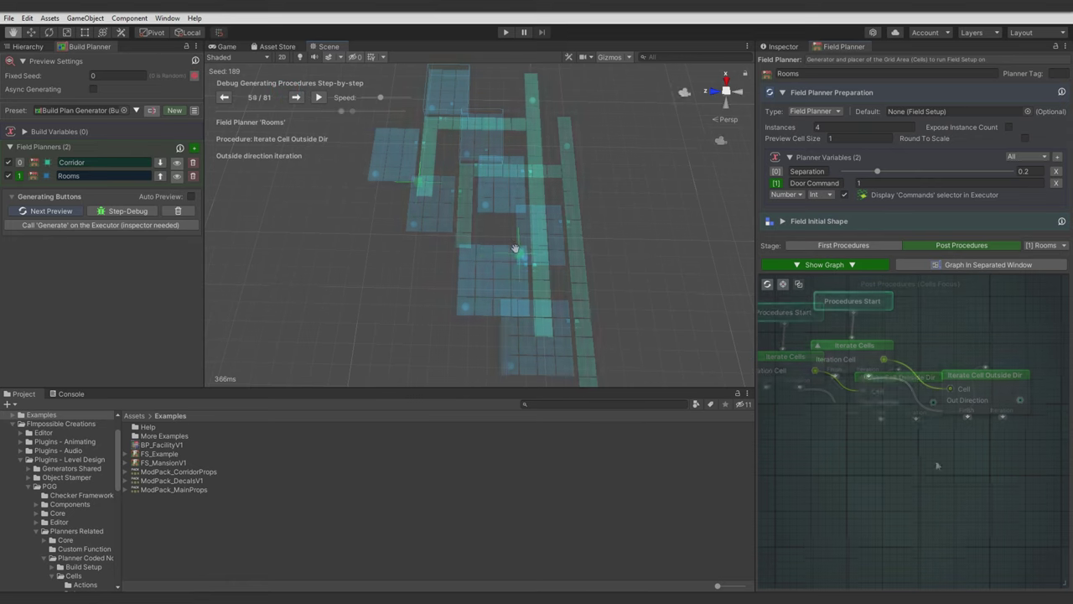
Step: Add a Check Cell Contact in Direction node after the outside direction iteration and connect Out Direction to its Direction input
middle_drag(937, 465, 883, 454)
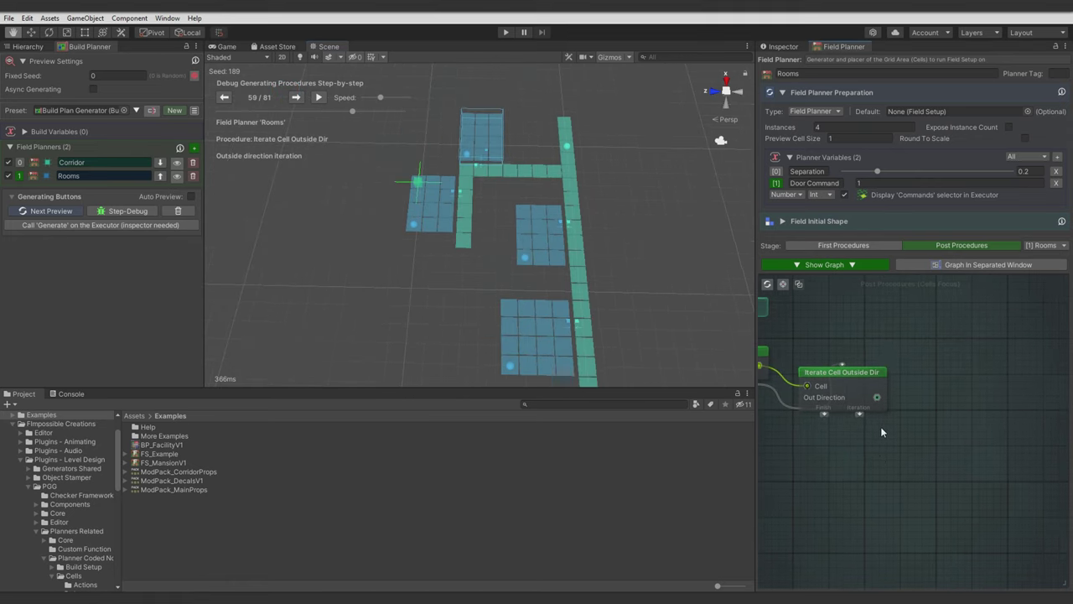
right_click(919, 403)
text(conta)
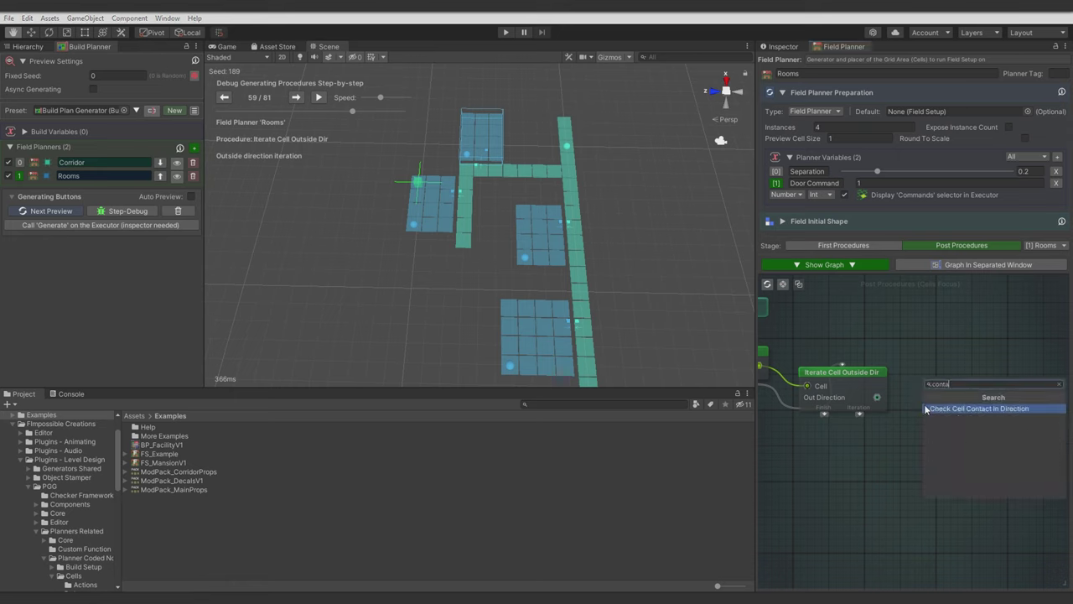
click(925, 408)
drag(937, 367, 947, 370)
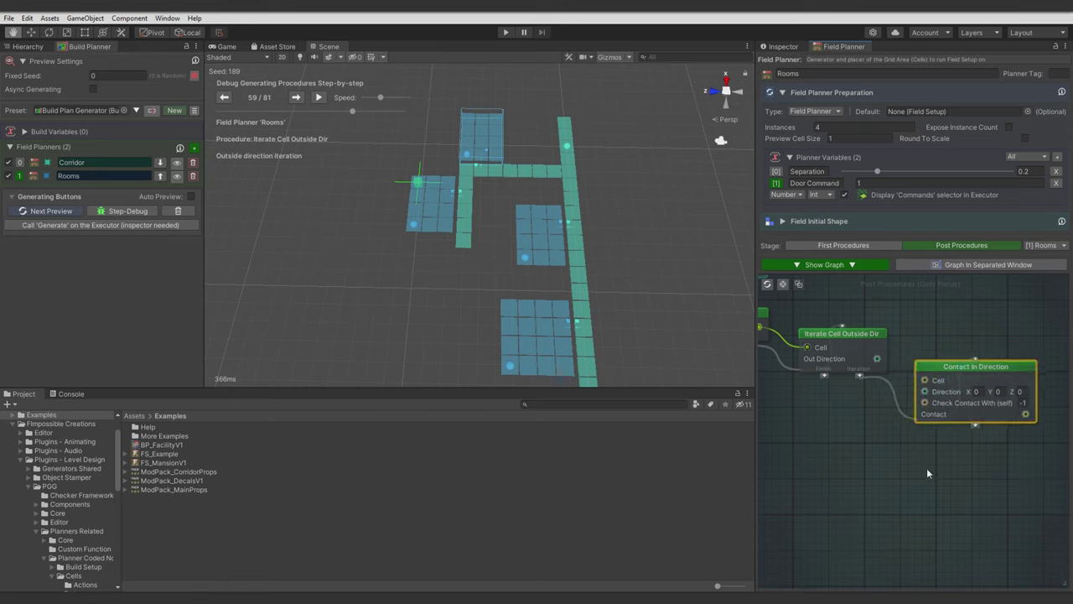
click(926, 470)
drag(892, 350, 950, 382)
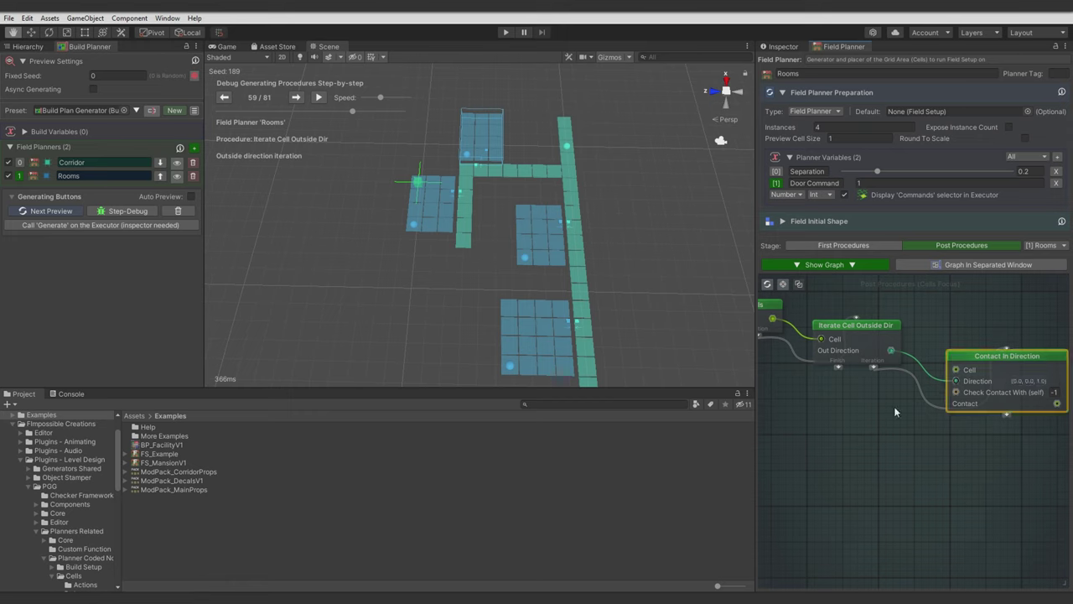
middle_drag(895, 405, 893, 425)
middle_drag(860, 392, 894, 395)
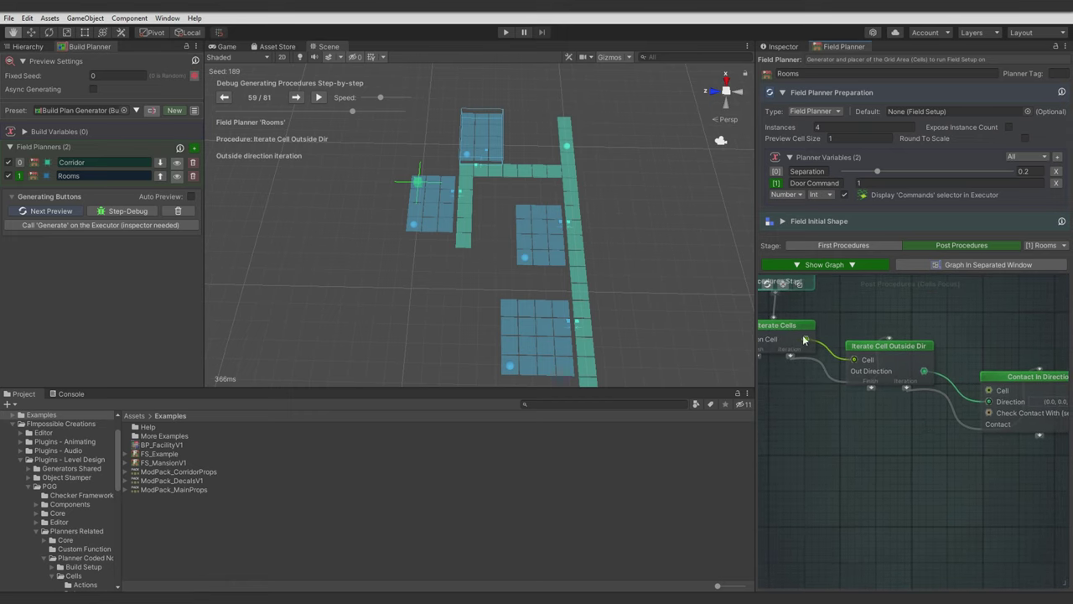
drag(805, 339, 988, 390)
drag(988, 389, 903, 430)
Step: Add a Set Local Variable node named IterCell that passes Iteration Cell to the Cell input of Contact In Direction
middle_drag(903, 430, 883, 470)
right_click(862, 343)
text(set)
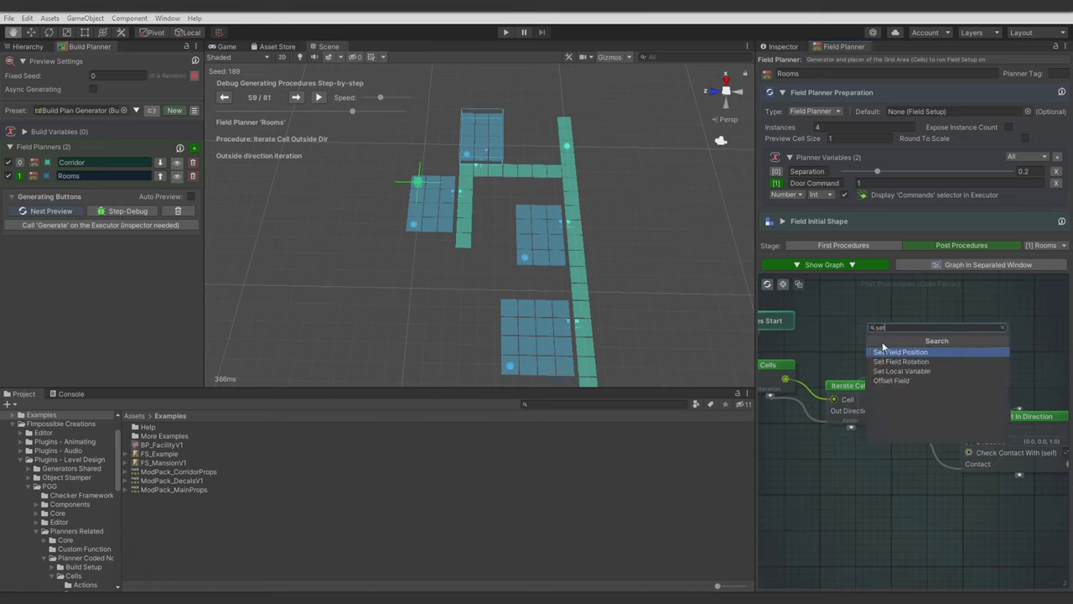
click(903, 370)
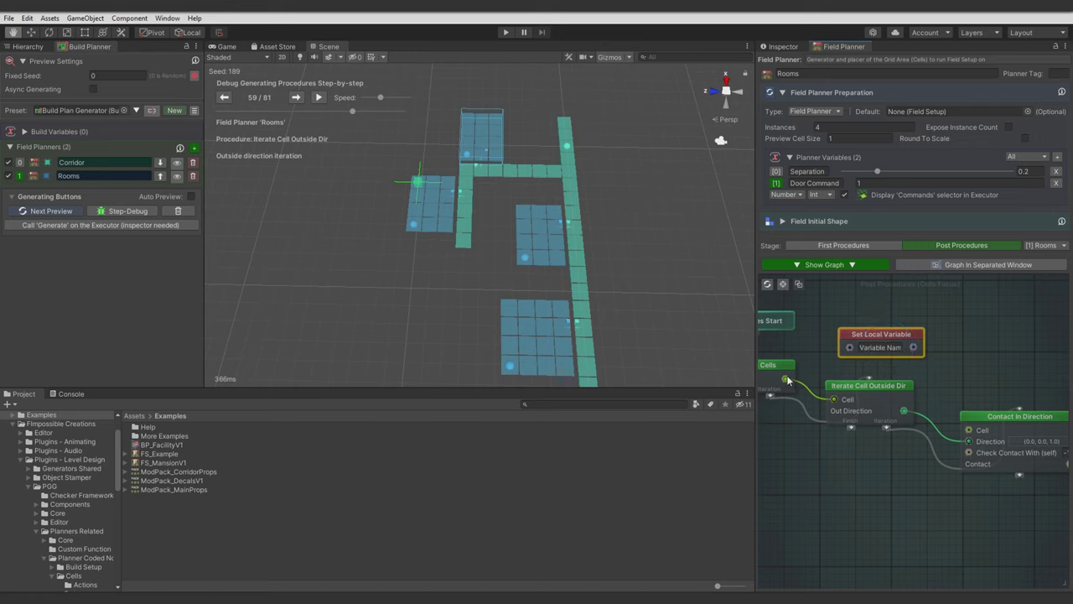
drag(784, 379, 849, 347)
click(879, 347)
text(IterCell)
drag(914, 347, 968, 430)
Step: Add a Get Field Planner Instances node below Iterate Cell Outside Dir with Include Self disabled
middle_drag(941, 502, 892, 383)
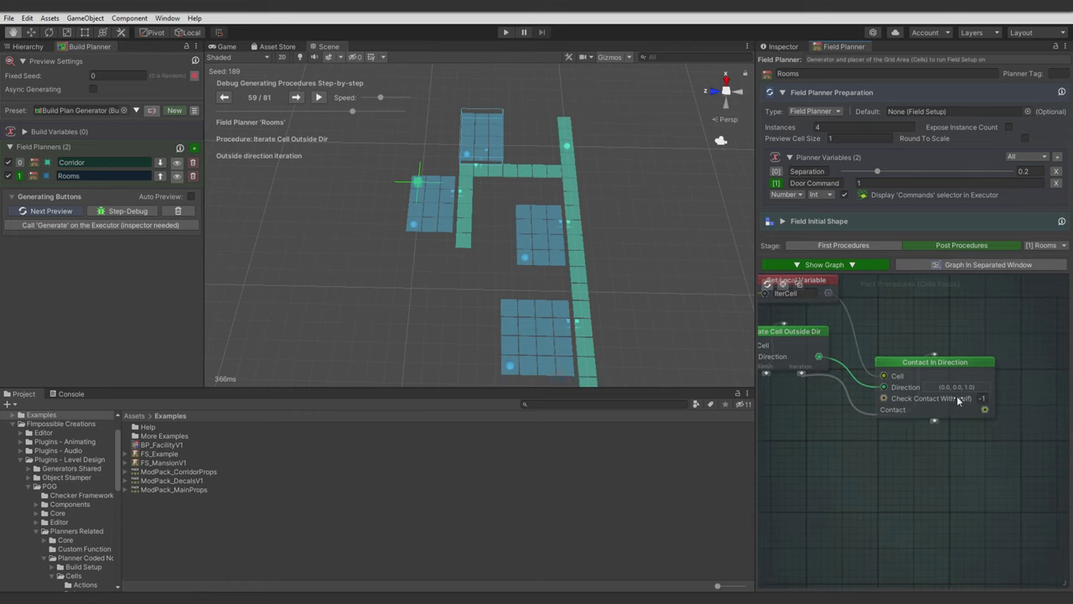
middle_drag(849, 461, 917, 442)
right_click(825, 417)
text(getf)
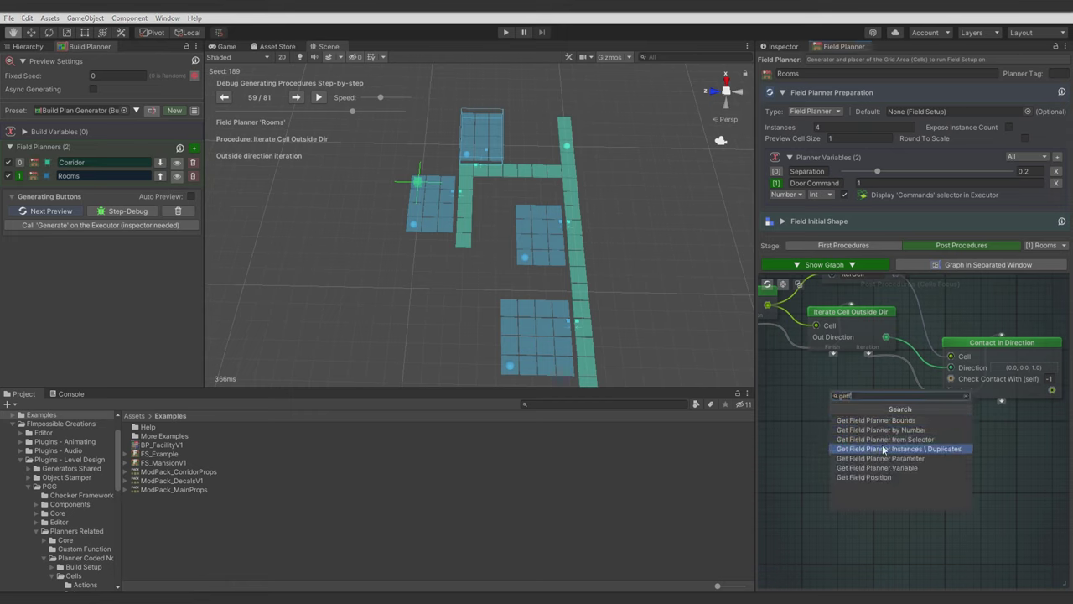
click(882, 449)
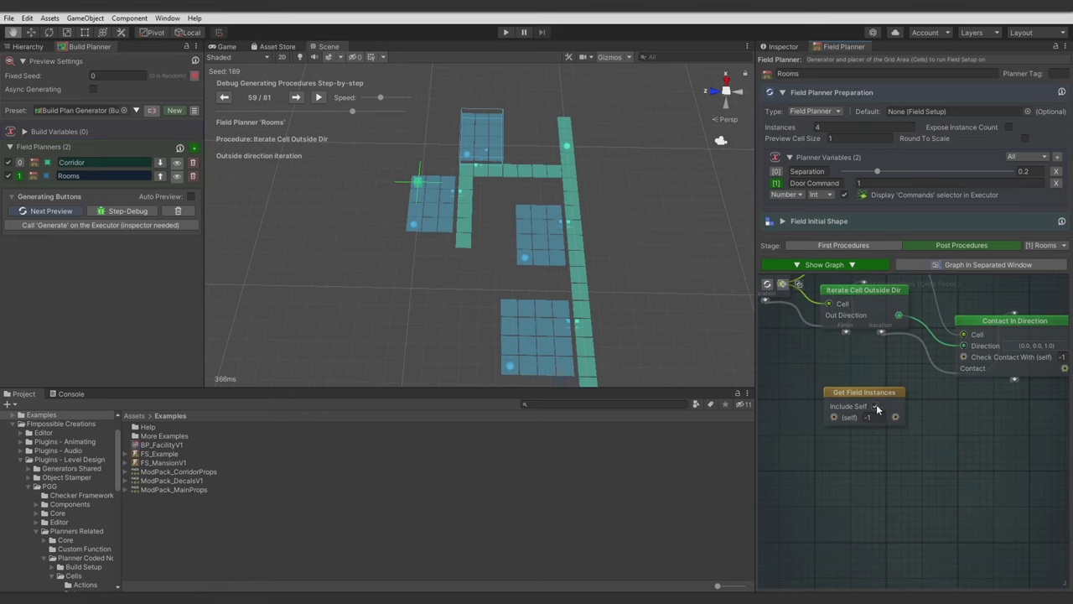
drag(890, 407, 830, 439)
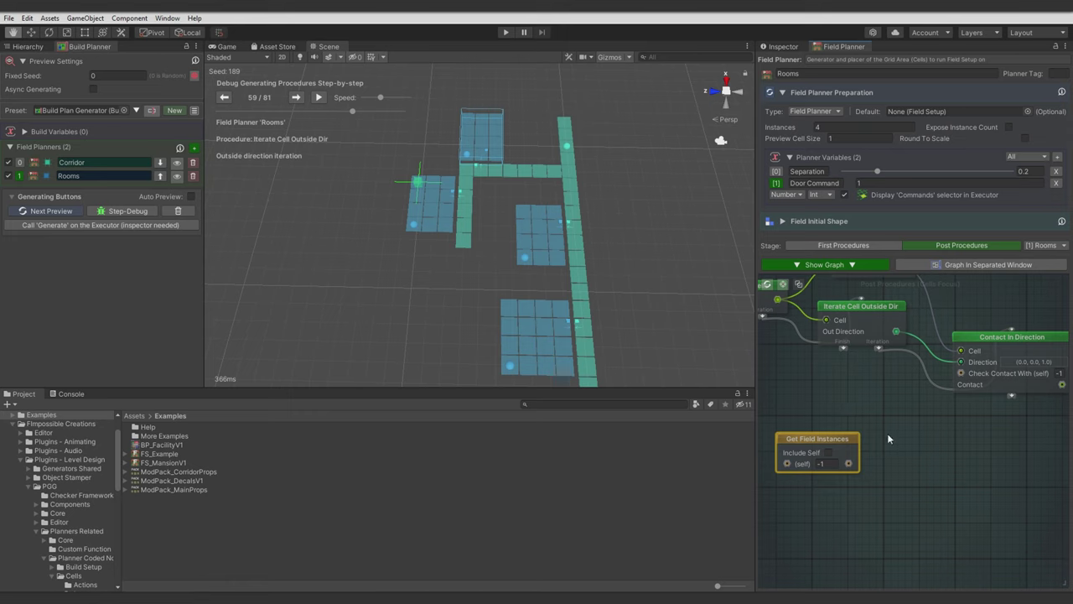
Step: Add a Get Field Planner by Number node and place it above the Get Field Instances node
right_click(864, 407)
text(getf)
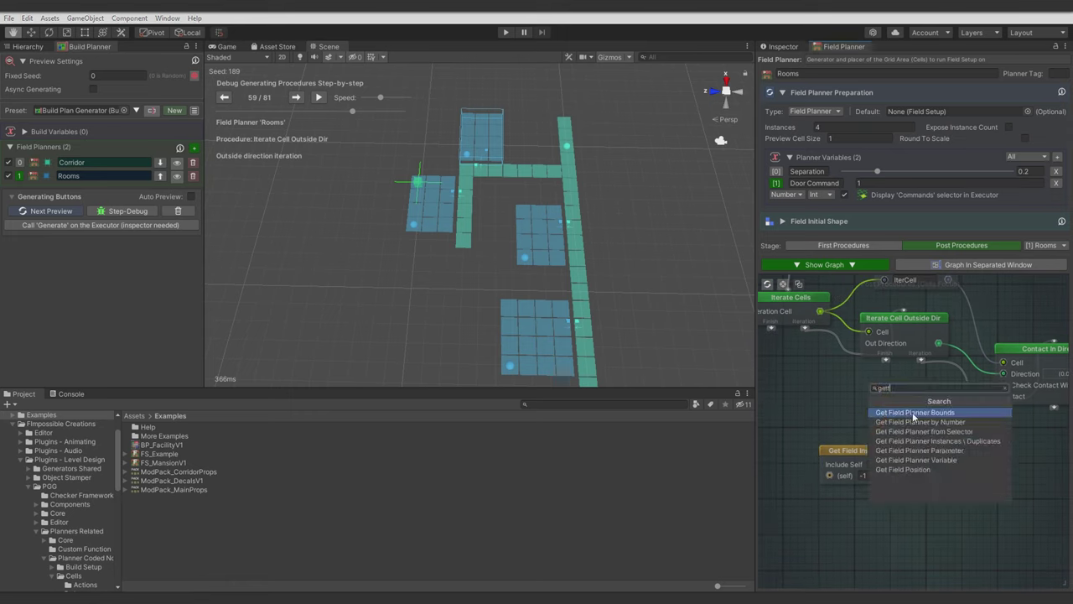
click(912, 420)
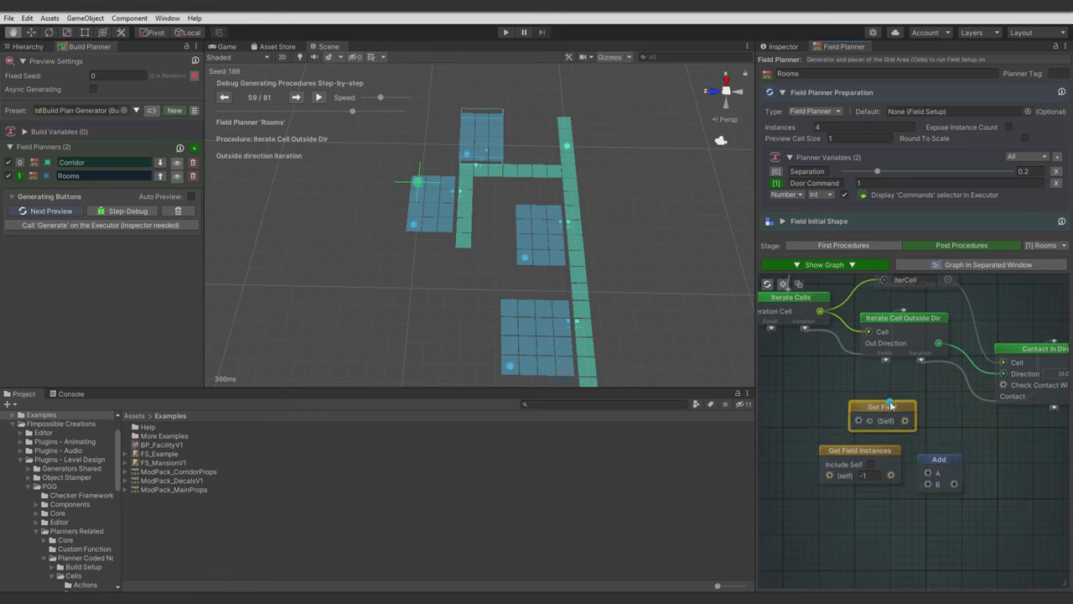
drag(891, 405, 870, 411)
Step: Add a Get Field Planner from Selector node set to [0] Corridor and connect it to the Get Field node's ID input
middle_drag(817, 406, 864, 396)
right_click(788, 399)
text(getf)
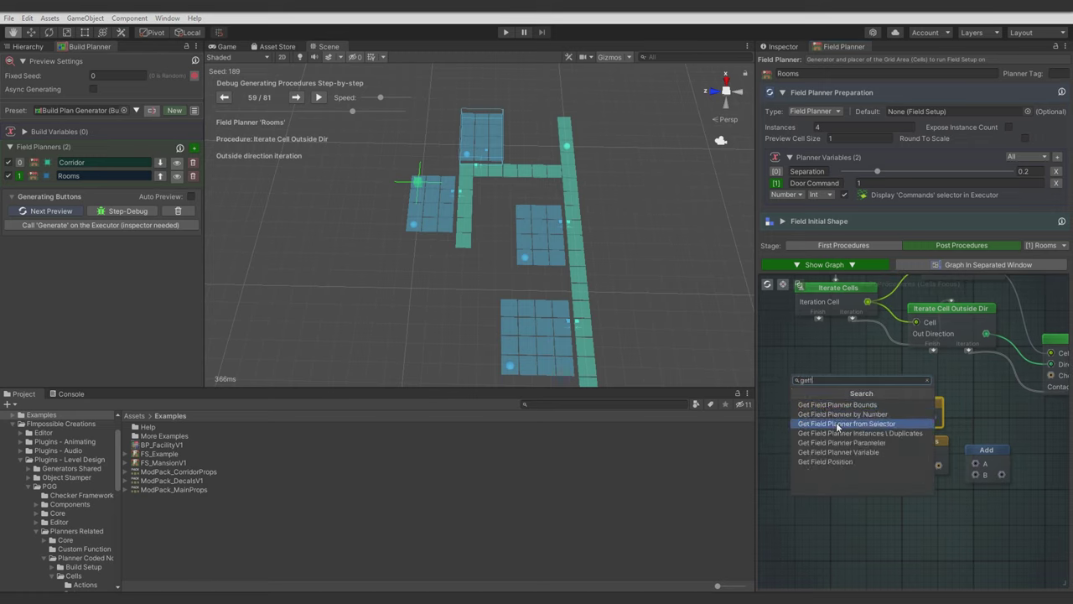
click(828, 423)
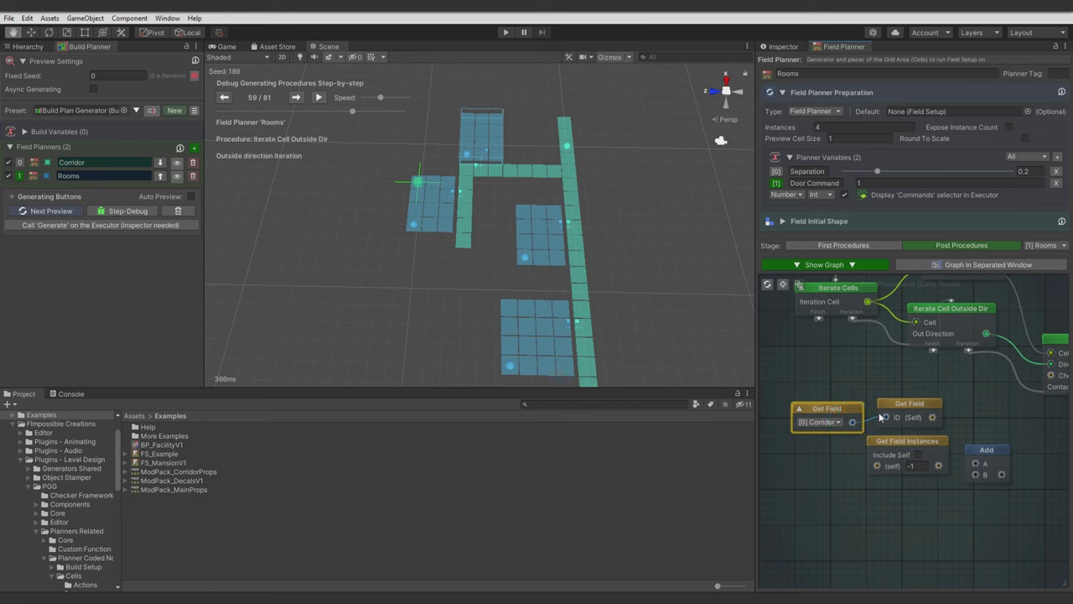
drag(879, 414, 886, 416)
Step: Combine the Get Field and Get Field Instances outputs through the Add node and feed the result into Check Contact With of Contact In Direction
middle_drag(973, 415, 901, 377)
drag(920, 409, 927, 389)
drag(861, 377, 912, 415)
middle_drag(970, 436, 900, 470)
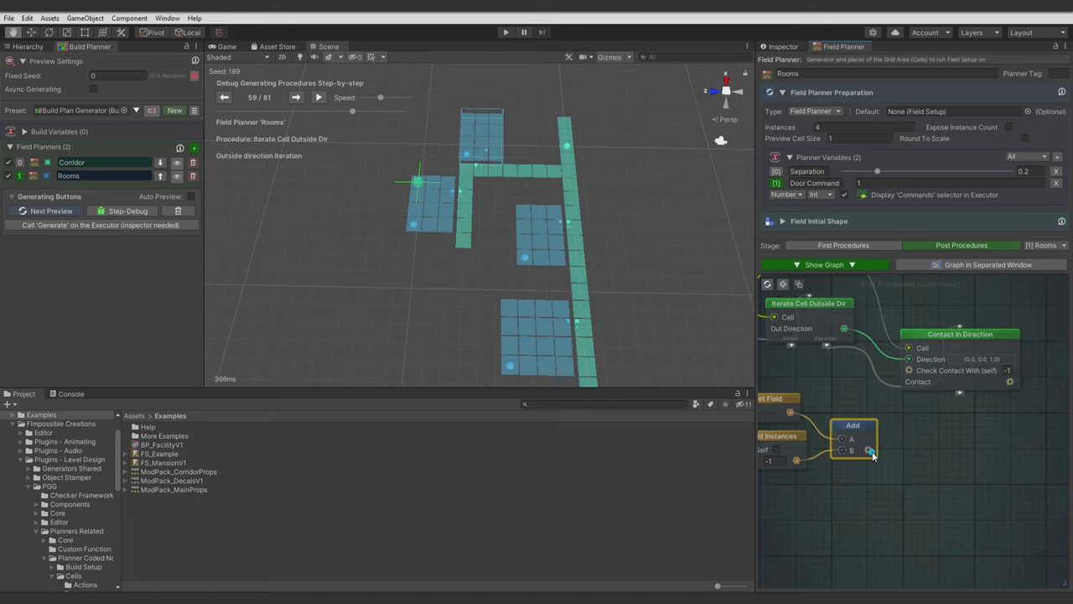
drag(901, 373, 907, 371)
middle_drag(953, 430, 903, 453)
drag(844, 444, 841, 425)
middle_drag(915, 445, 878, 450)
middle_drag(955, 450, 909, 452)
middle_drag(972, 426, 933, 427)
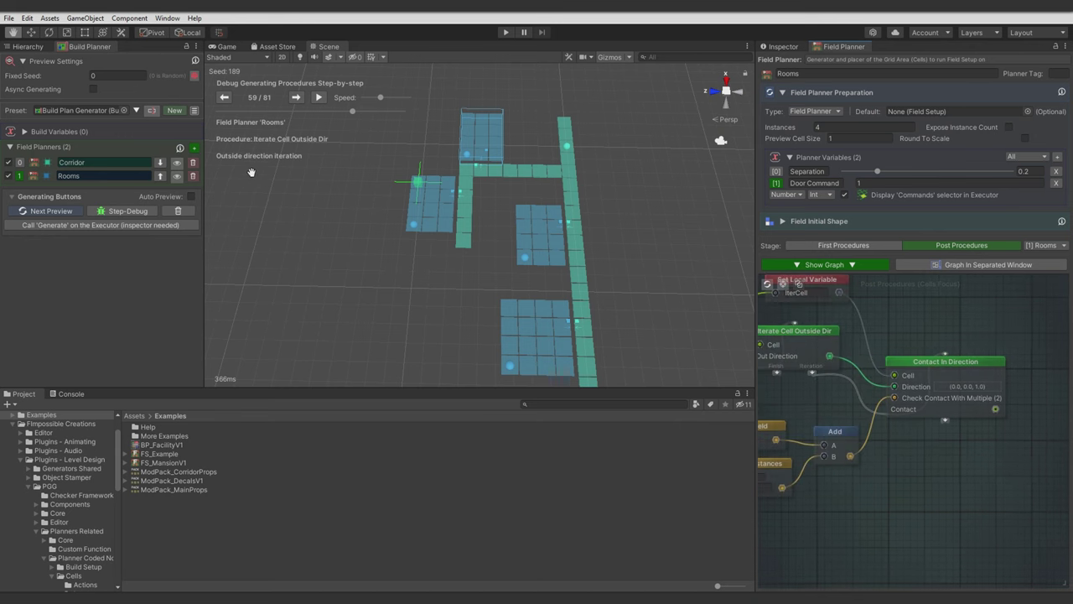
Step: Step through a new debug generation and examine how Contact In Direction checks room cells against the corridor and other rooms
click(136, 211)
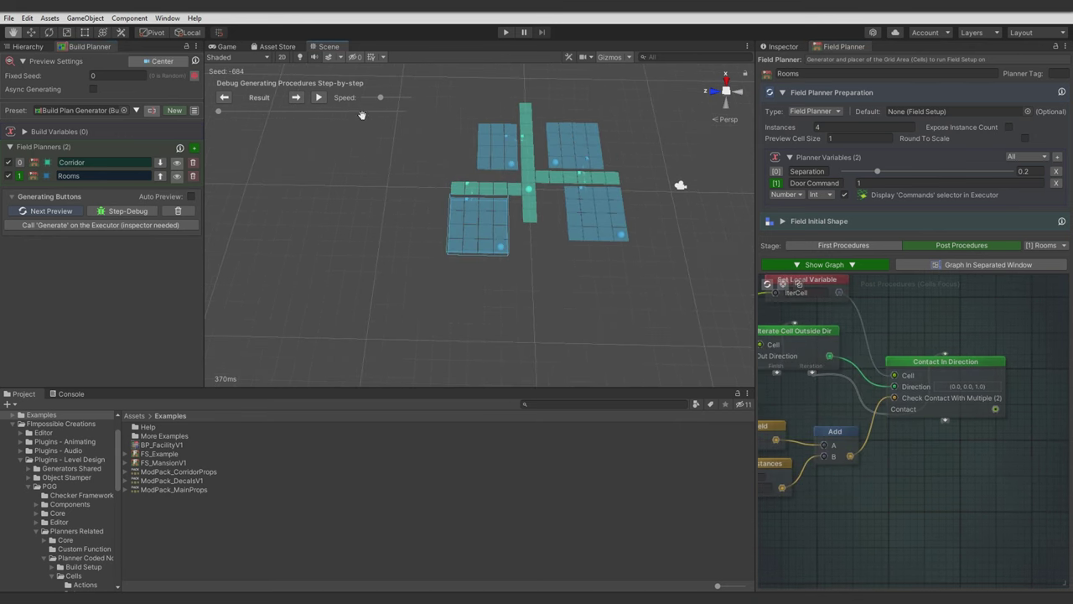
drag(223, 110, 283, 112)
click(297, 98)
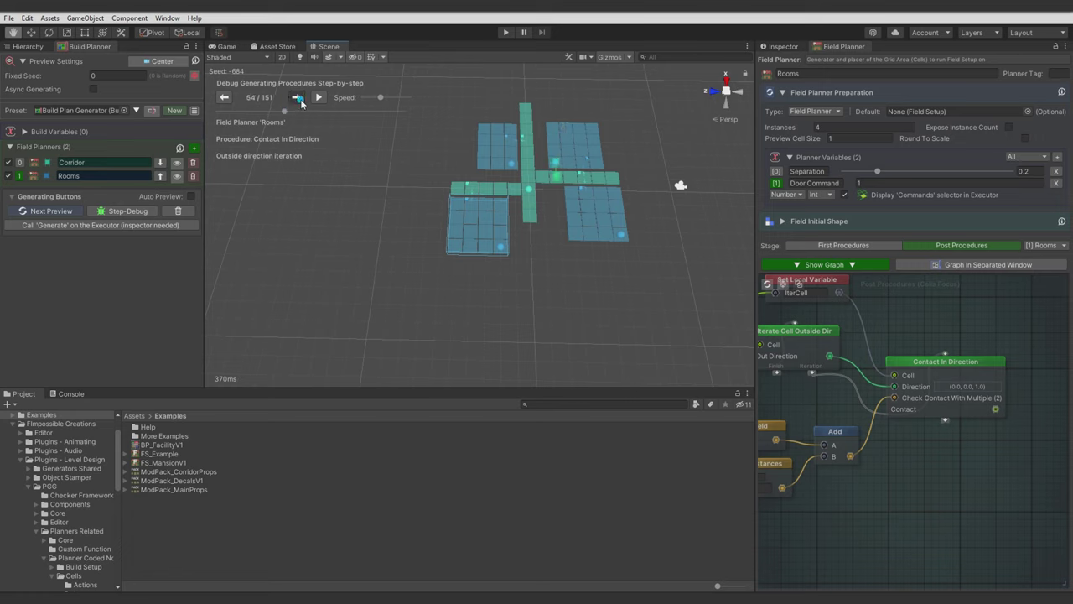
click(297, 98)
click(299, 98)
click(299, 98)
click(299, 98)
click(299, 98)
click(299, 98)
click(299, 98)
click(300, 99)
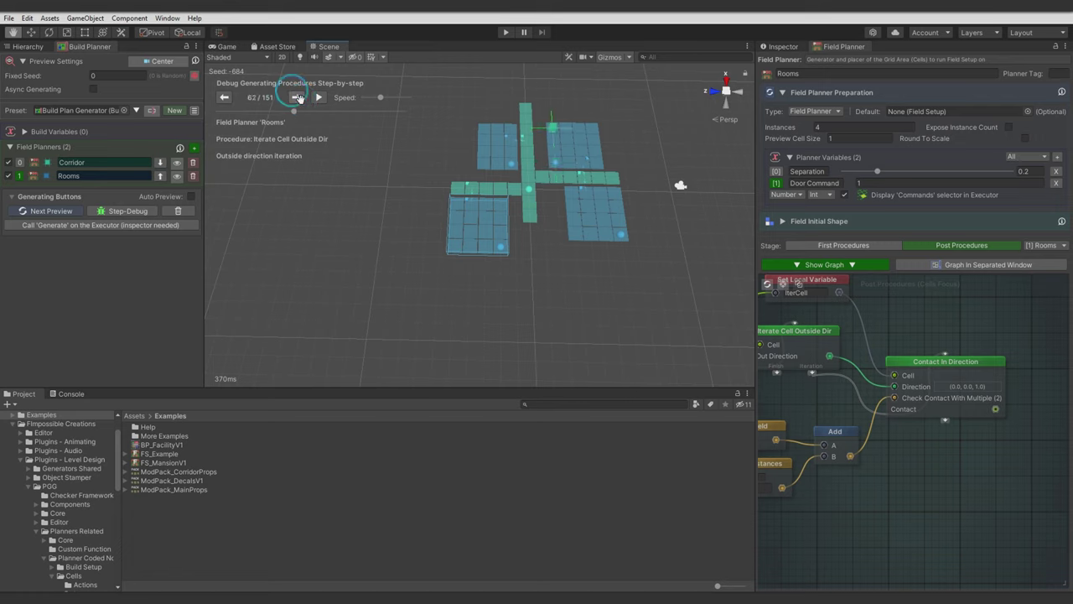
click(299, 98)
click(299, 99)
click(297, 98)
click(298, 99)
click(298, 99)
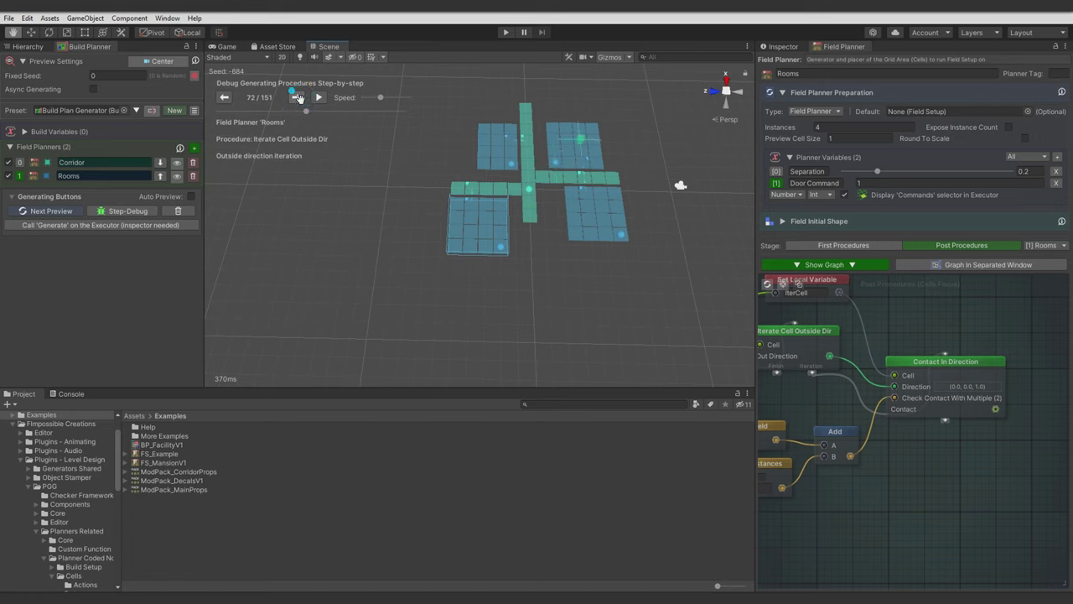
click(297, 98)
click(298, 99)
click(298, 98)
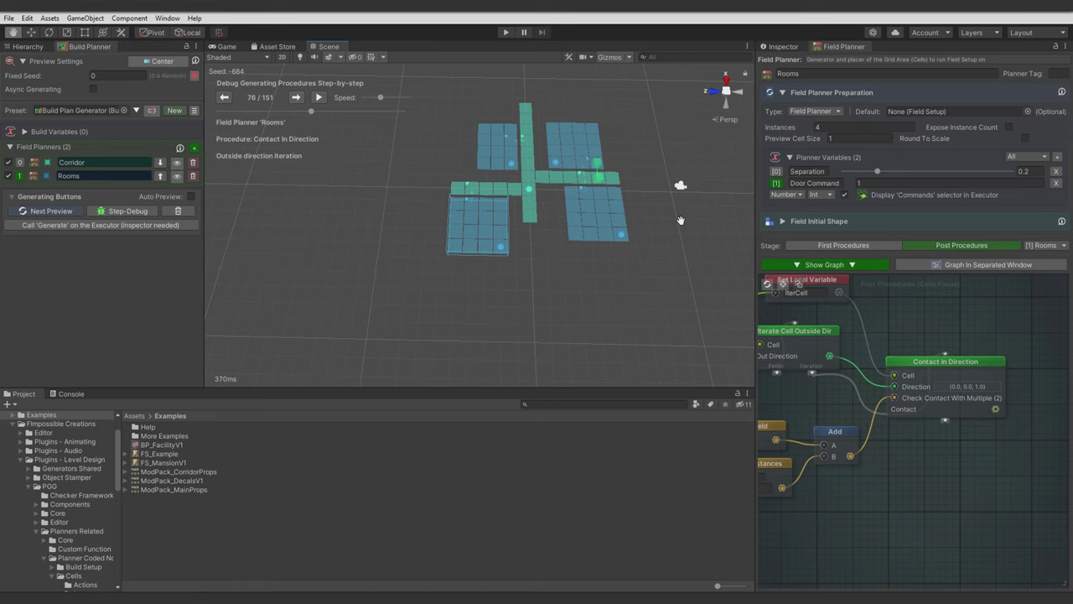
middle_drag(680, 220, 520, 246)
Step: Add an If => Execute A or B node after Contact In Direction and connect Contact to its False Or True input
middle_drag(937, 461, 836, 435)
middle_drag(932, 418, 903, 413)
right_click(920, 391)
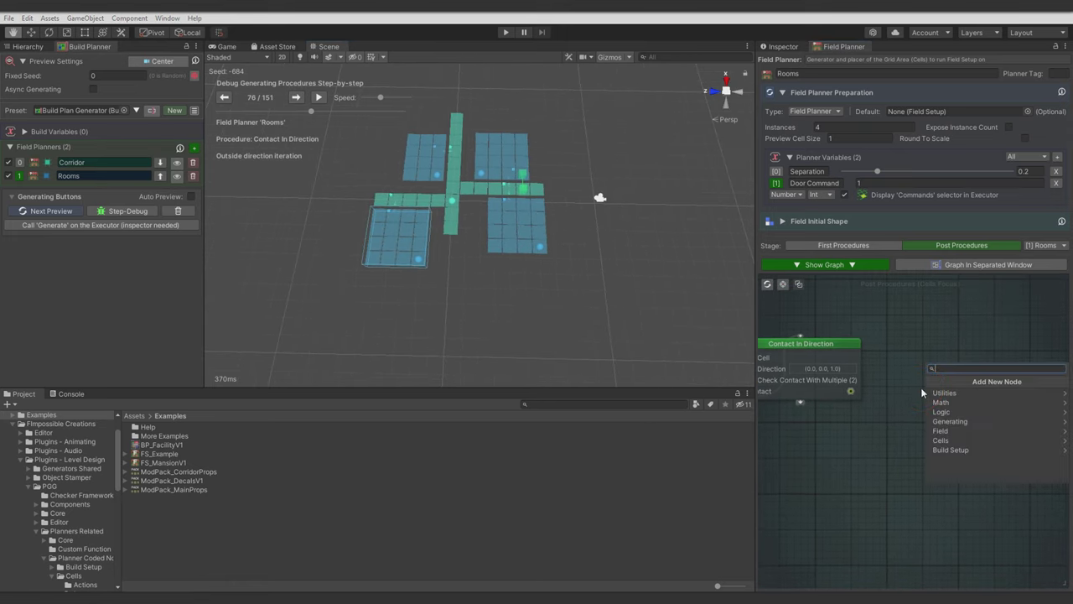
text(if)
click(961, 411)
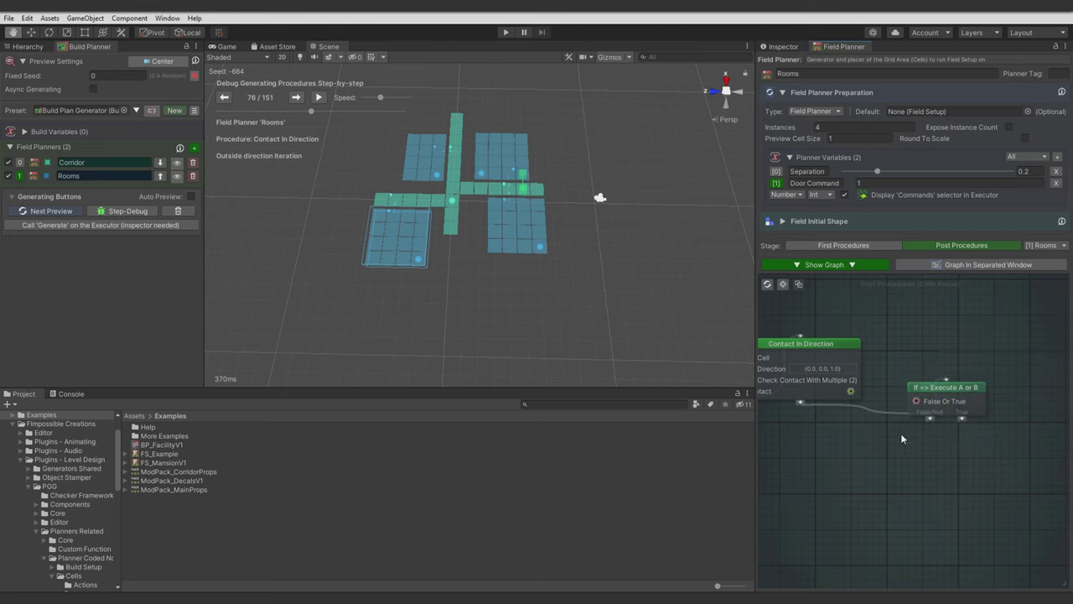
middle_drag(900, 433, 916, 405)
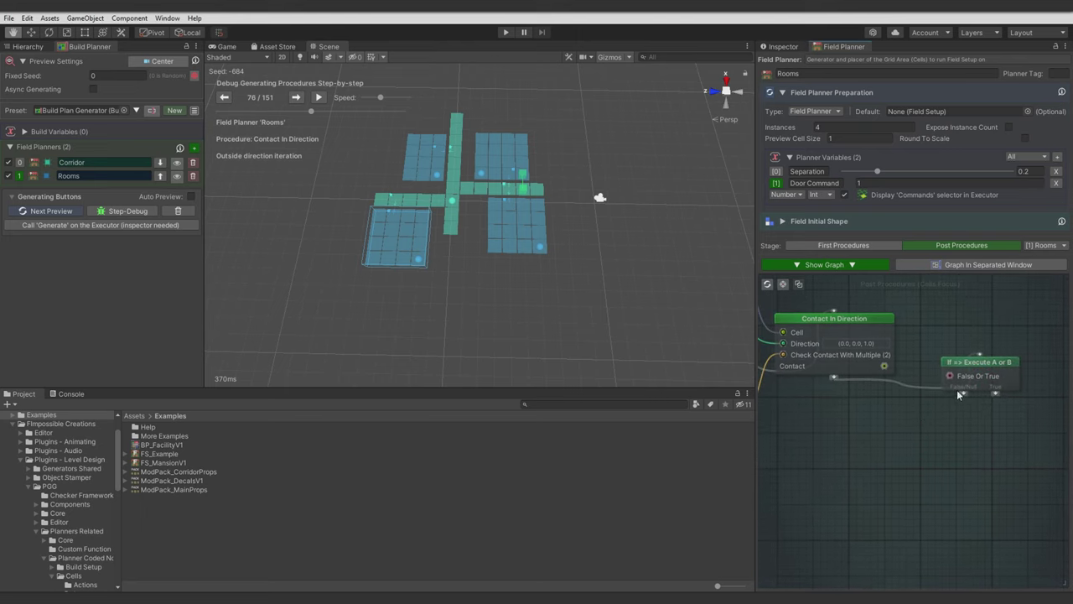
drag(886, 367, 924, 369)
Step: Add an Add Cell Instruction node and link it to the True output of the If node
middle_drag(995, 434, 890, 411)
right_click(913, 391)
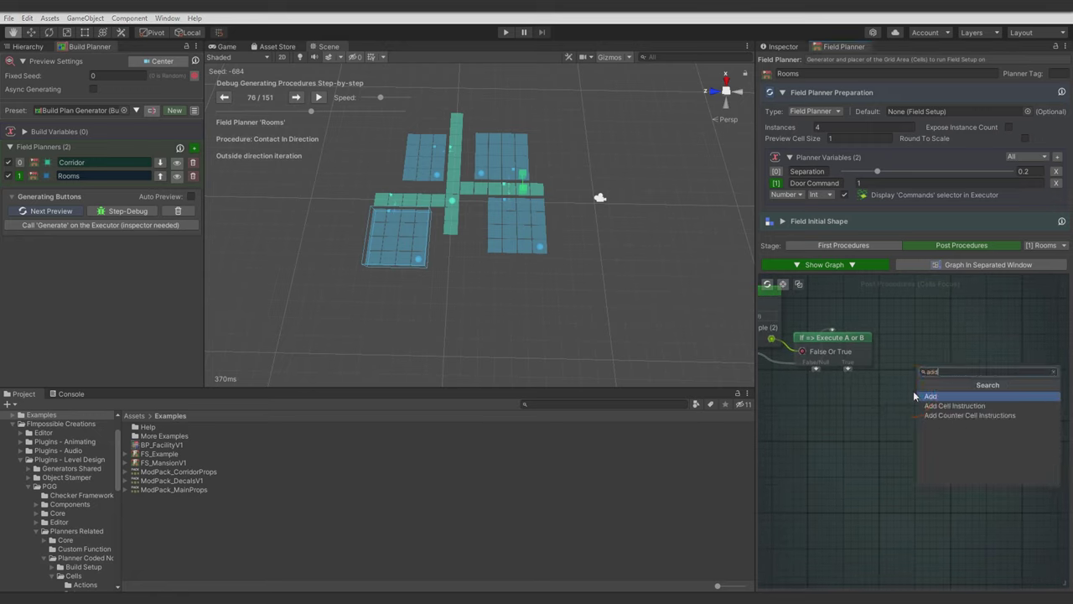
click(948, 407)
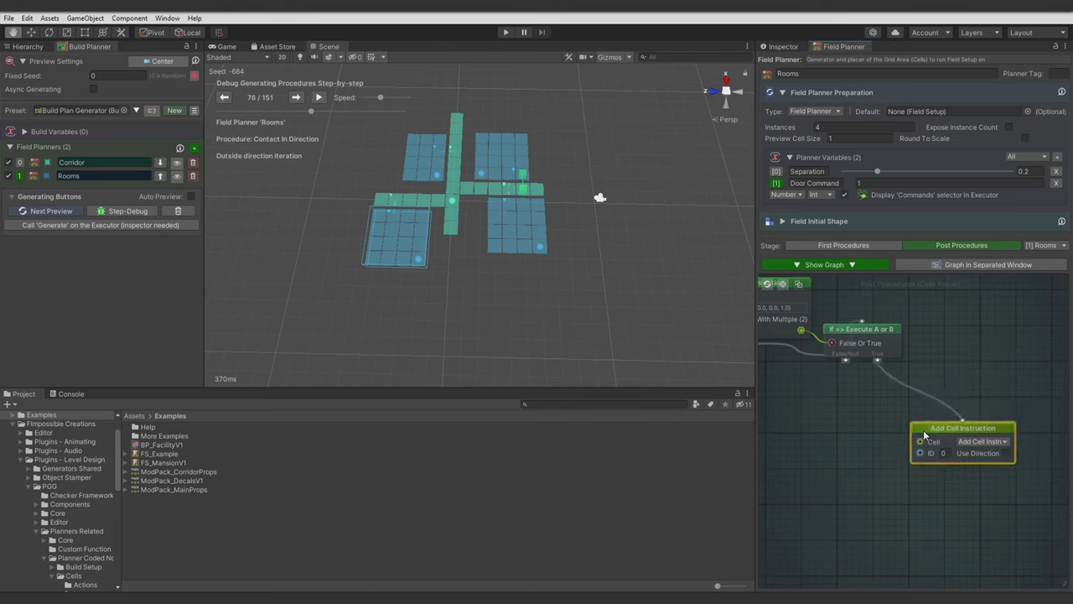
Step: Connect the Contact output of Contact In Direction to the Cell input of Add Cell Instruction, and place the node below the If node
middle_drag(841, 407, 925, 415)
drag(885, 339, 893, 379)
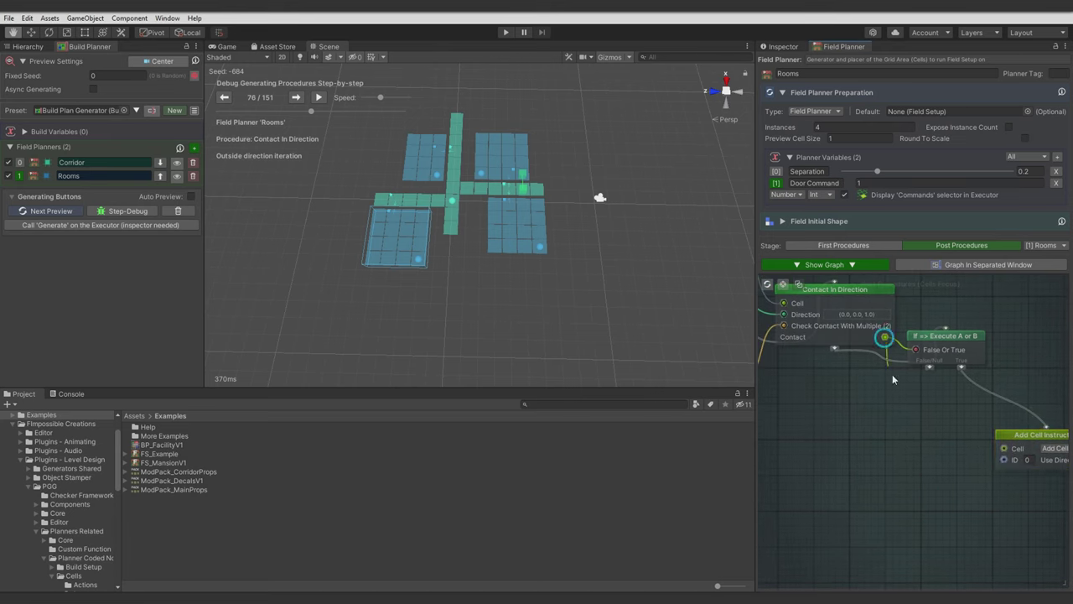
drag(1011, 437, 955, 445)
middle_drag(939, 503, 923, 457)
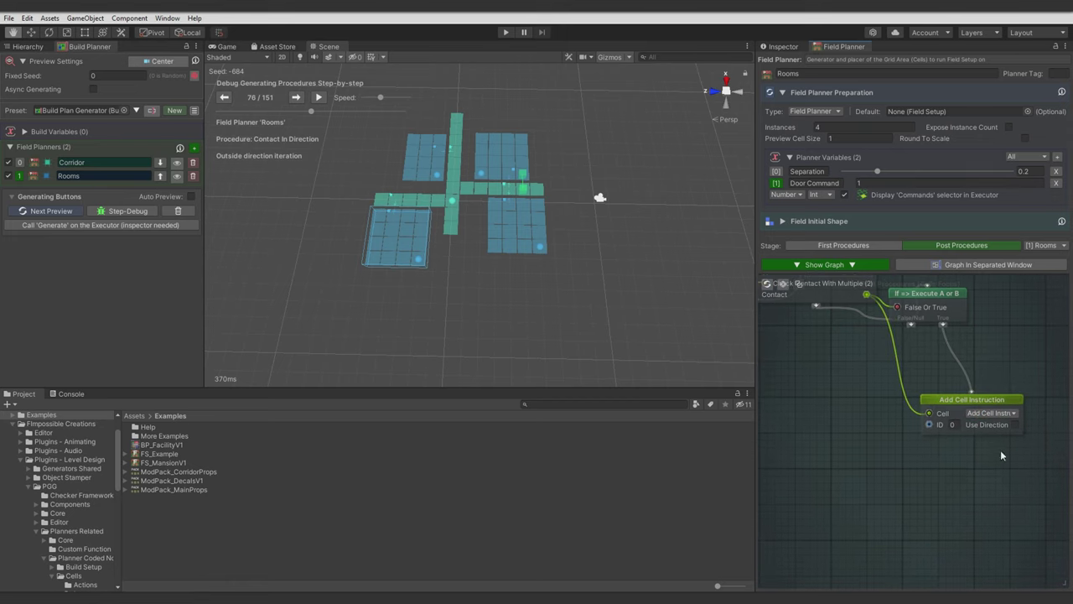
Step: Set the Add Cell Instruction node to the Prevent Spawn operation with the tags Window,Ext
click(991, 413)
click(981, 439)
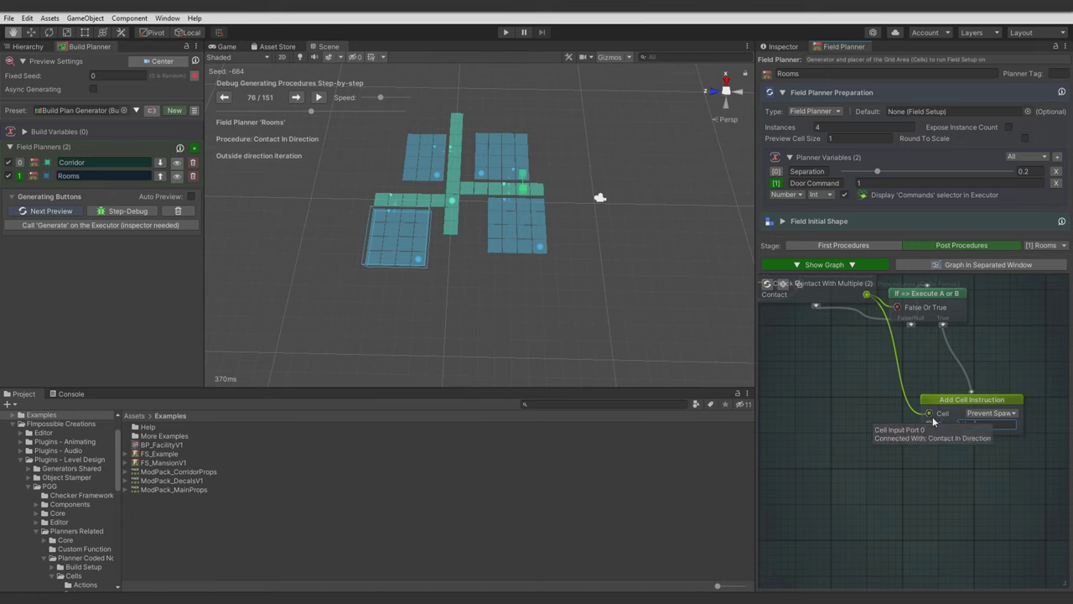
text(Window,)
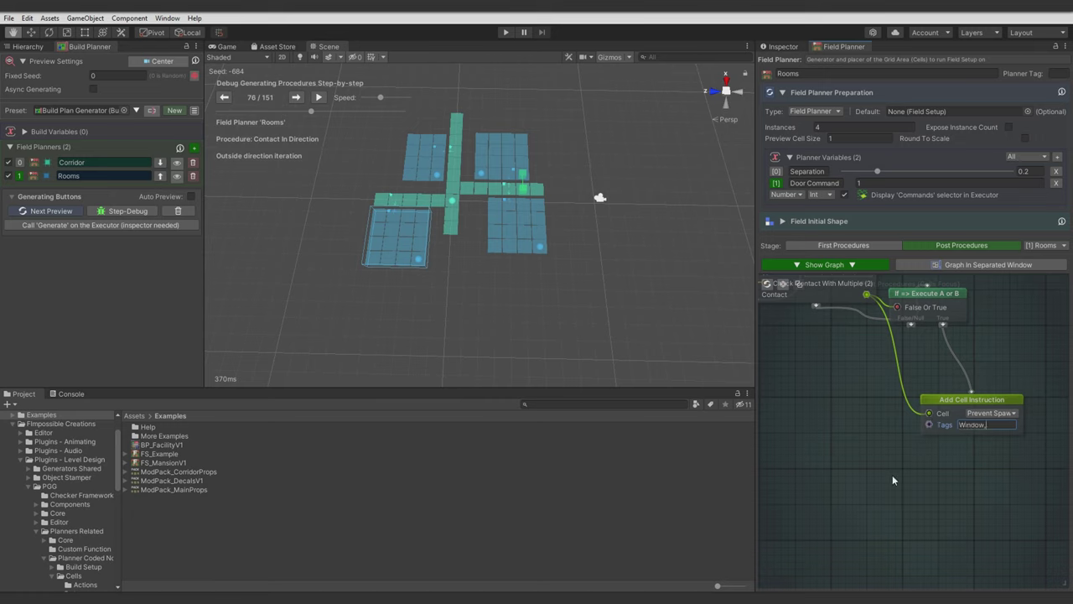
text(Ext)
click(892, 479)
middle_drag(839, 402, 859, 420)
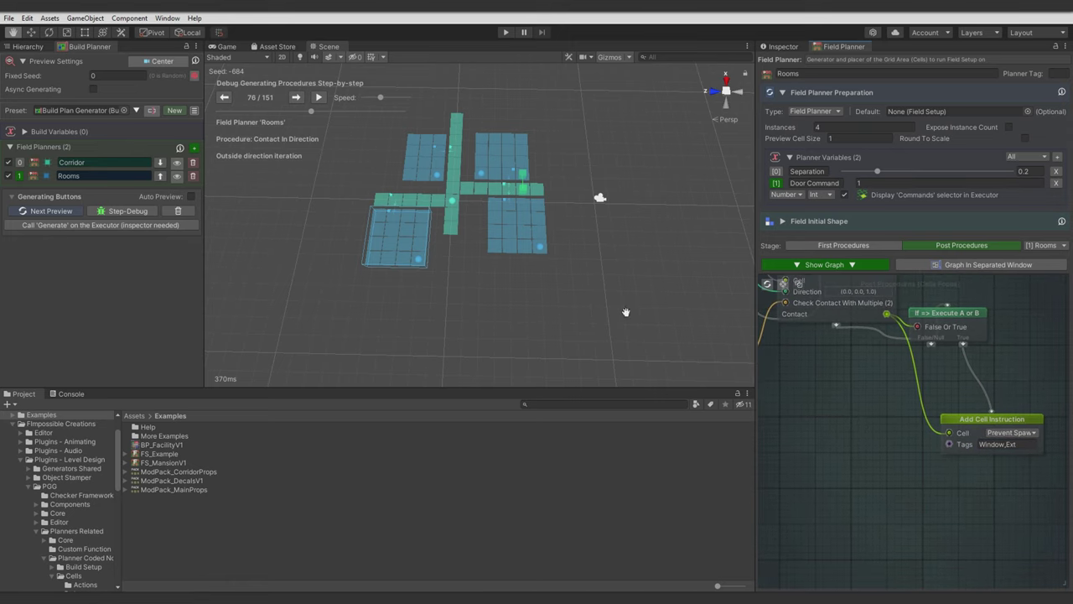
Step: Generate a new layout preview and inspect how the rooms line up along the corridor
click(83, 213)
middle_drag(587, 231, 601, 358)
scroll(601, 358, up, 5)
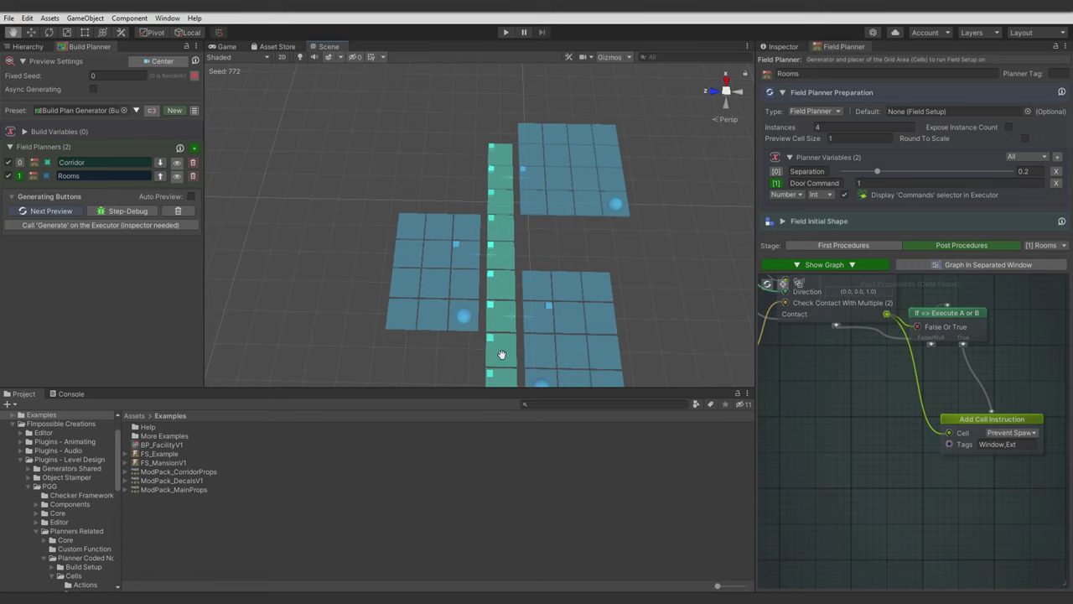
scroll(502, 354, down, 4)
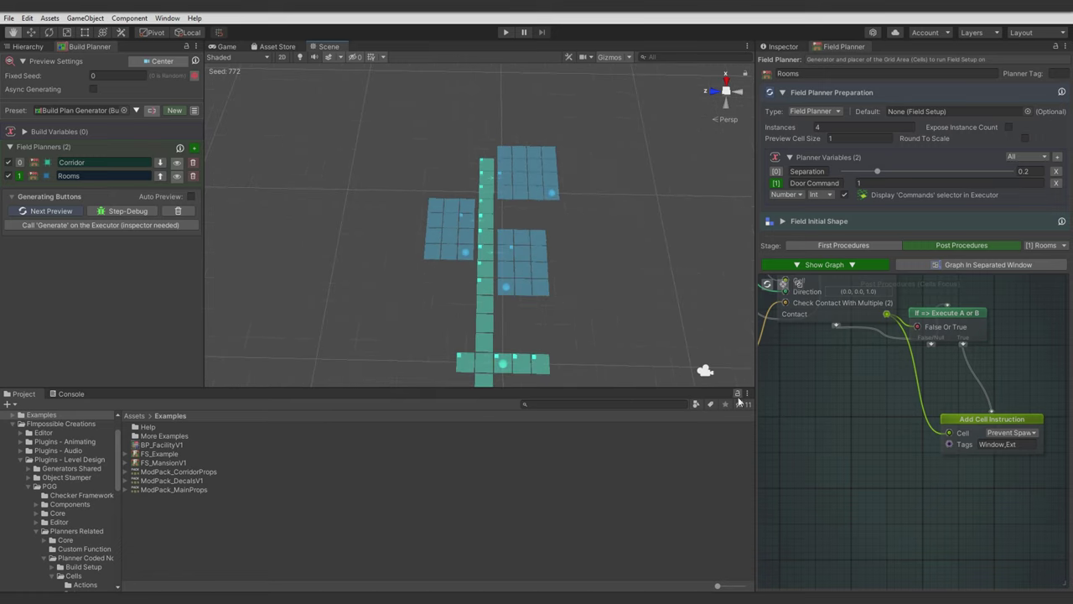
Step: Add a second Add Cell Instruction node on the If node's True output, set to Prevent Spawn with the tags Window,Ext
mouse_move(843, 451)
middle_down()
mouse_move(831, 425)
mouse_move(849, 443)
middle_up()
right_click(843, 413)
text(add)
click(871, 429)
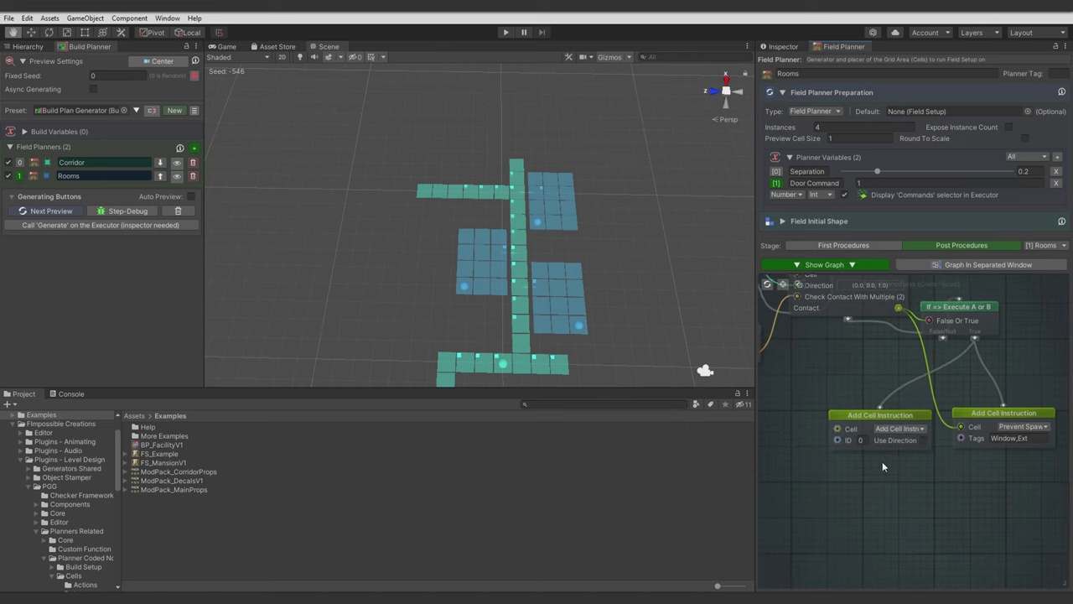
scroll(882, 464, up, 2)
click(902, 442)
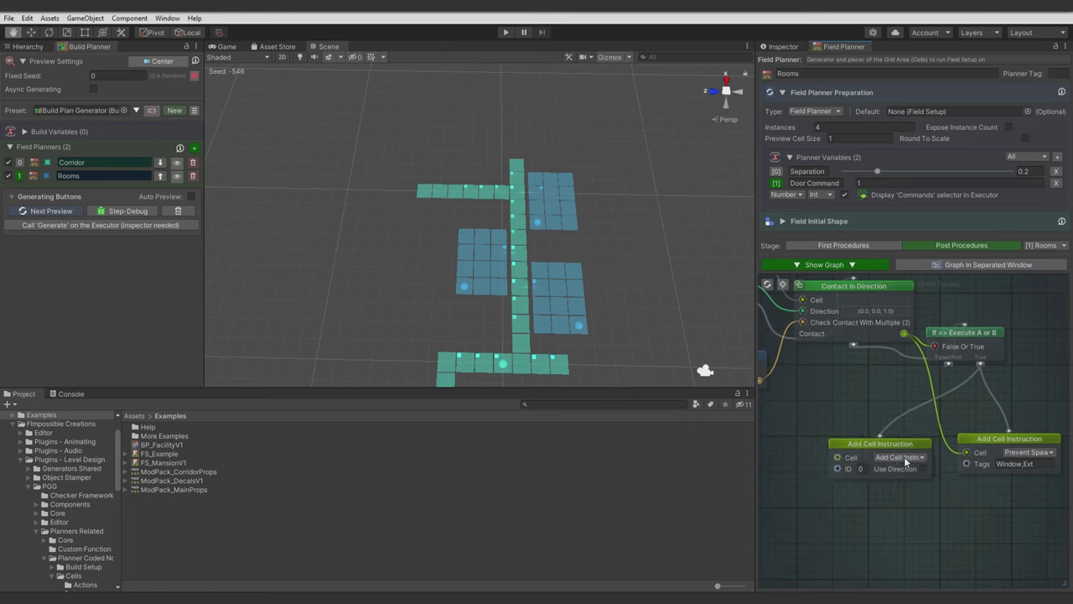
click(906, 457)
click(897, 478)
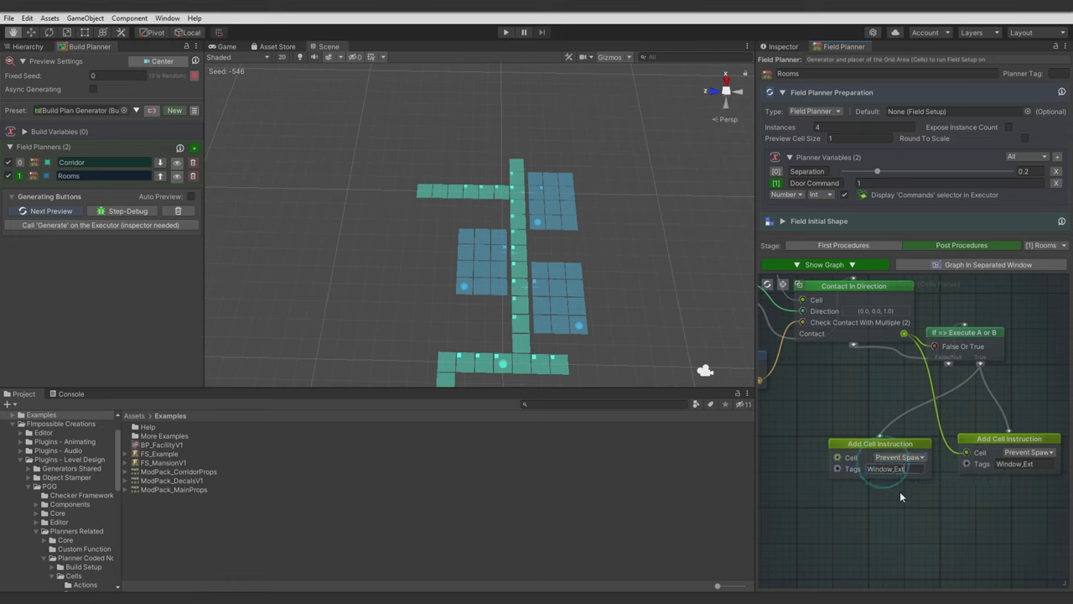
Step: Add a Get Local Variable node for IterCell and connect it to the second Add Cell Instruction's Cell input
middle_drag(845, 504, 940, 502)
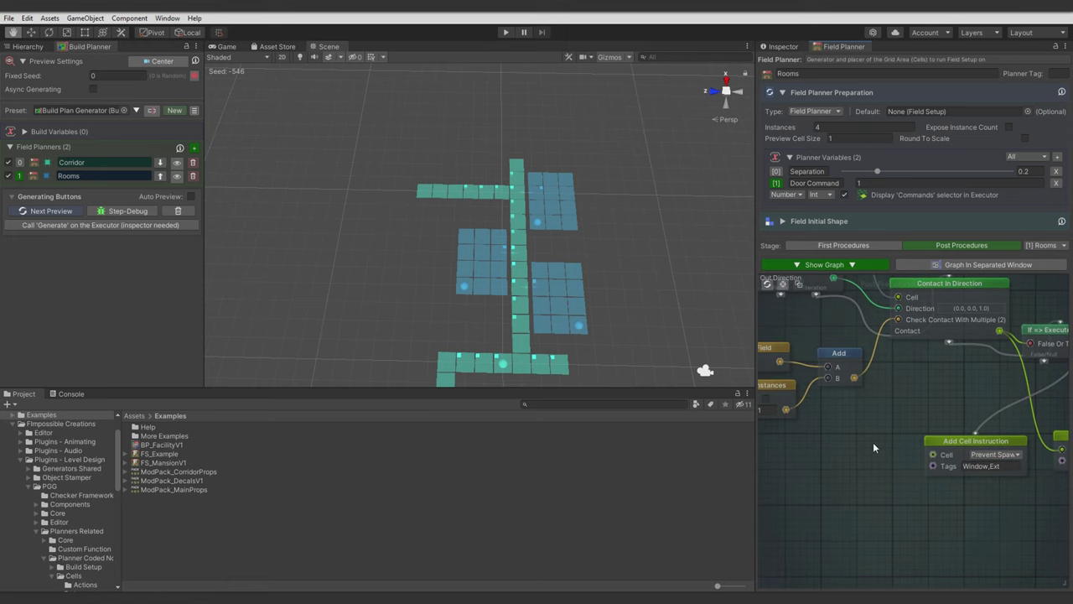
right_click(821, 483)
text(loca)
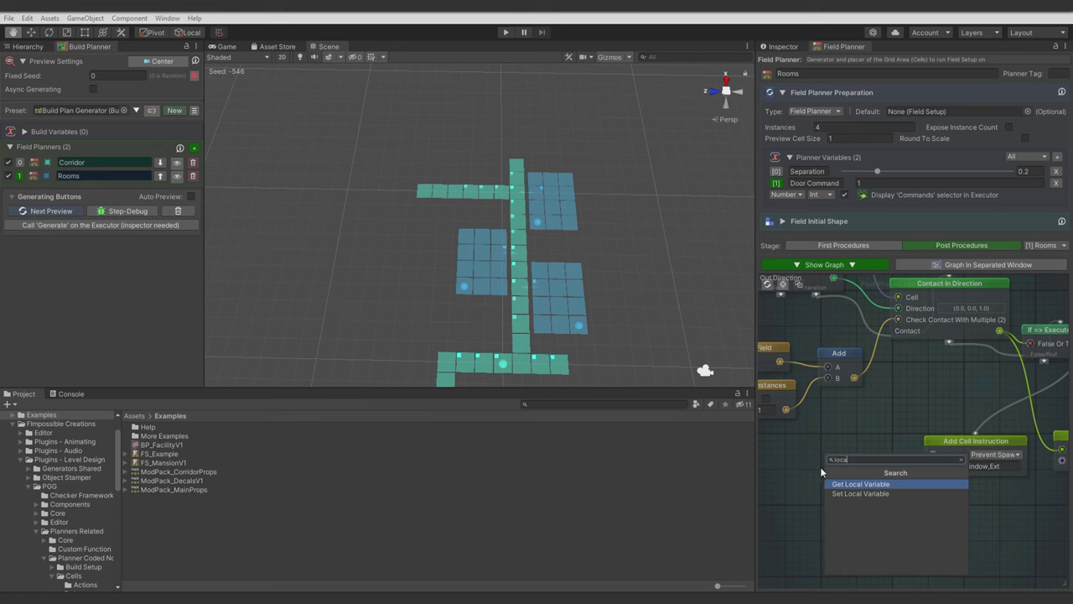
click(846, 484)
middle_drag(828, 423, 930, 512)
middle_drag(913, 288, 920, 306)
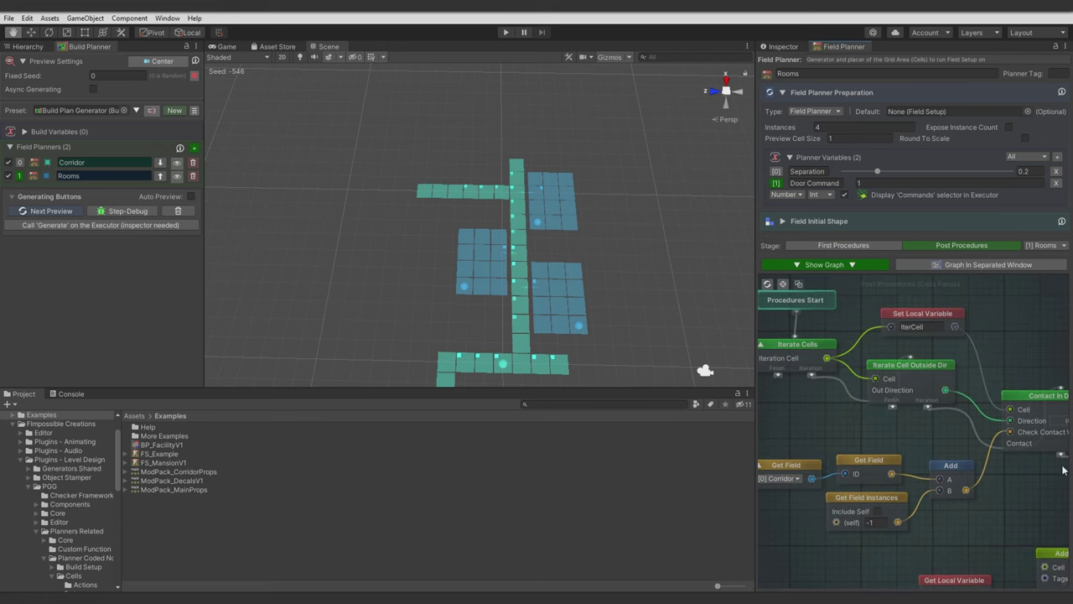
scroll(902, 489, down, 3)
scroll(902, 489, right, 3)
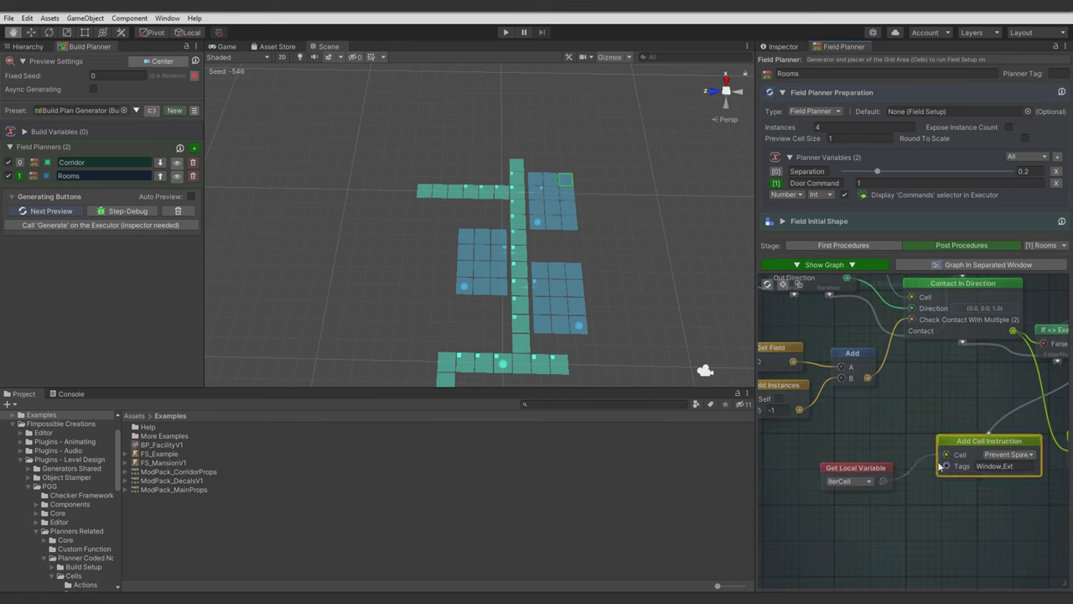
middle_drag(938, 491, 870, 485)
drag(814, 465, 834, 456)
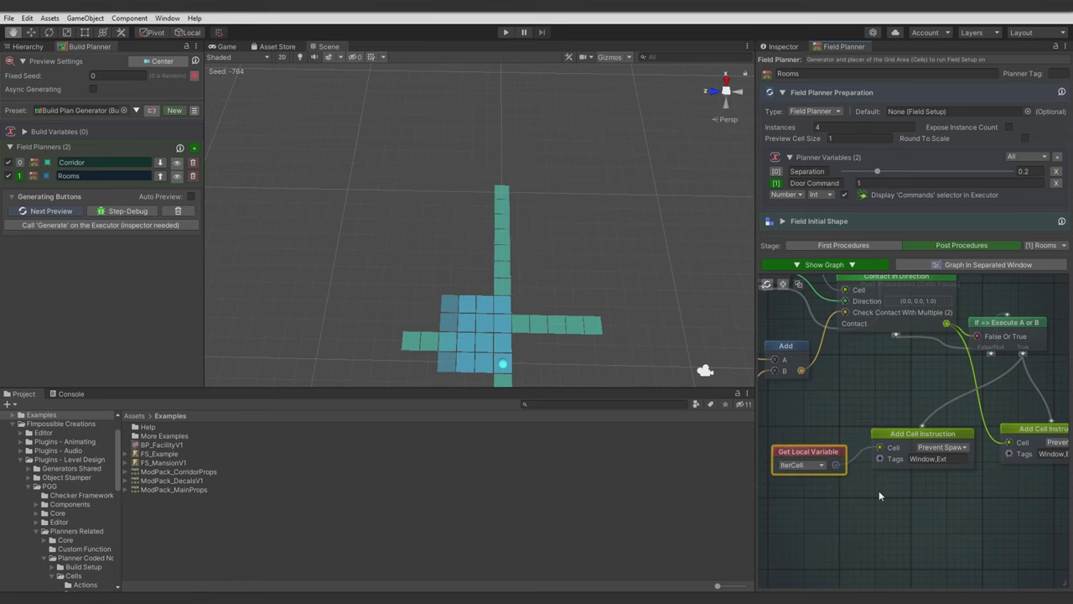
middle_drag(582, 349, 515, 72)
middle_drag(502, 149, 499, 164)
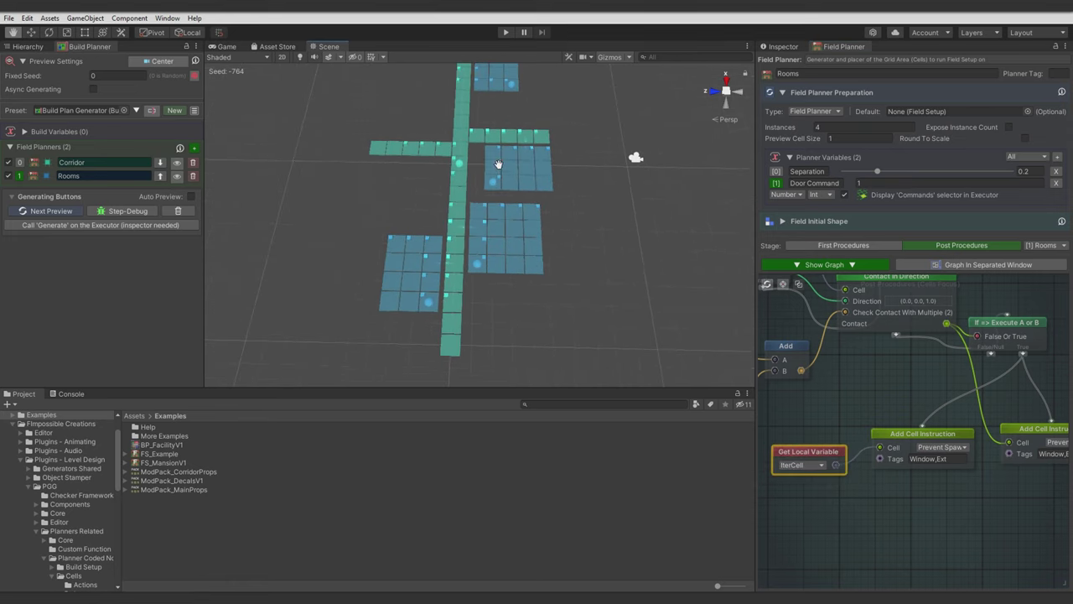
Step: Generate the building objects from the Generator's Build Planner Executor and inspect the furnished rooms and corridors
click(26, 47)
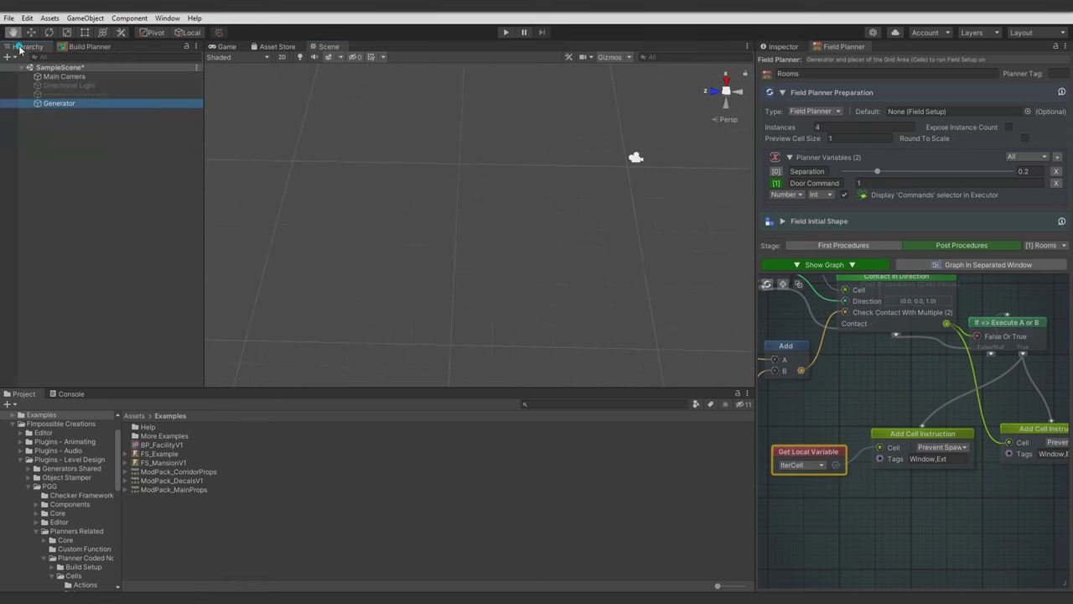
click(788, 47)
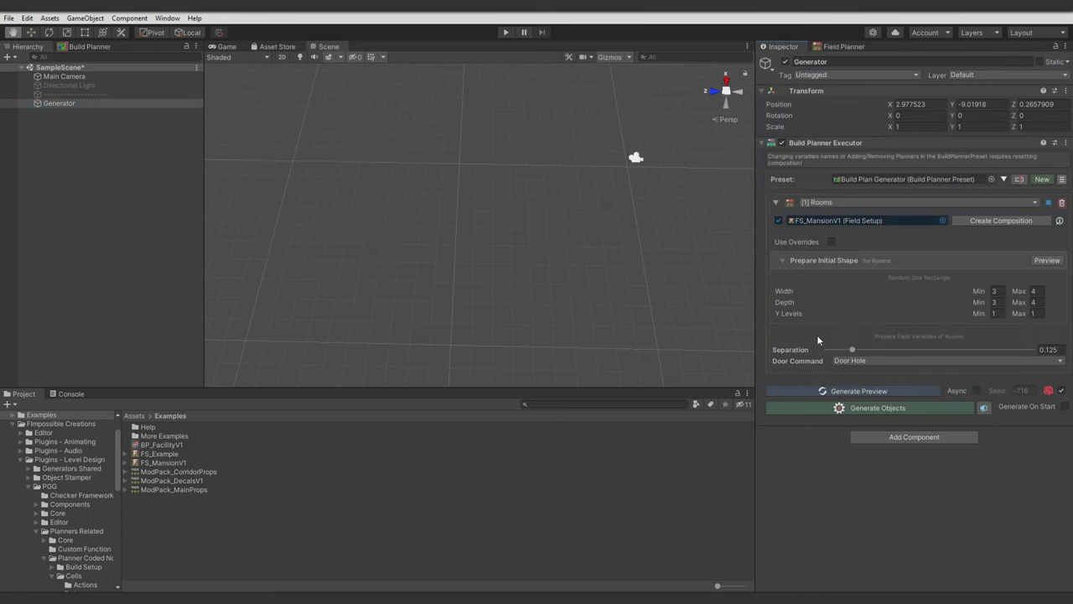
click(839, 405)
drag(592, 130, 592, 289)
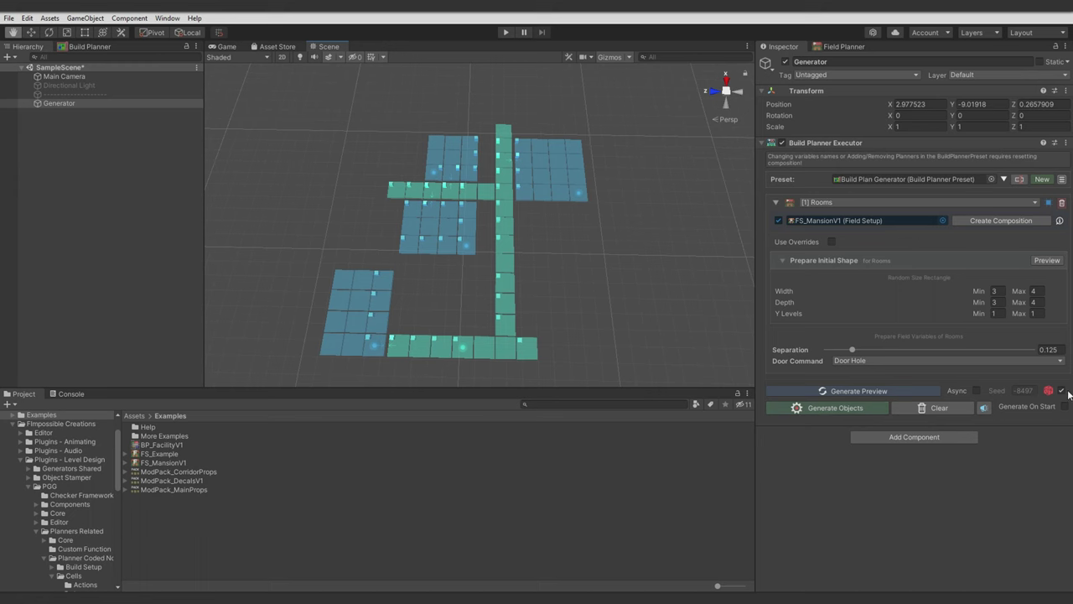
click(854, 410)
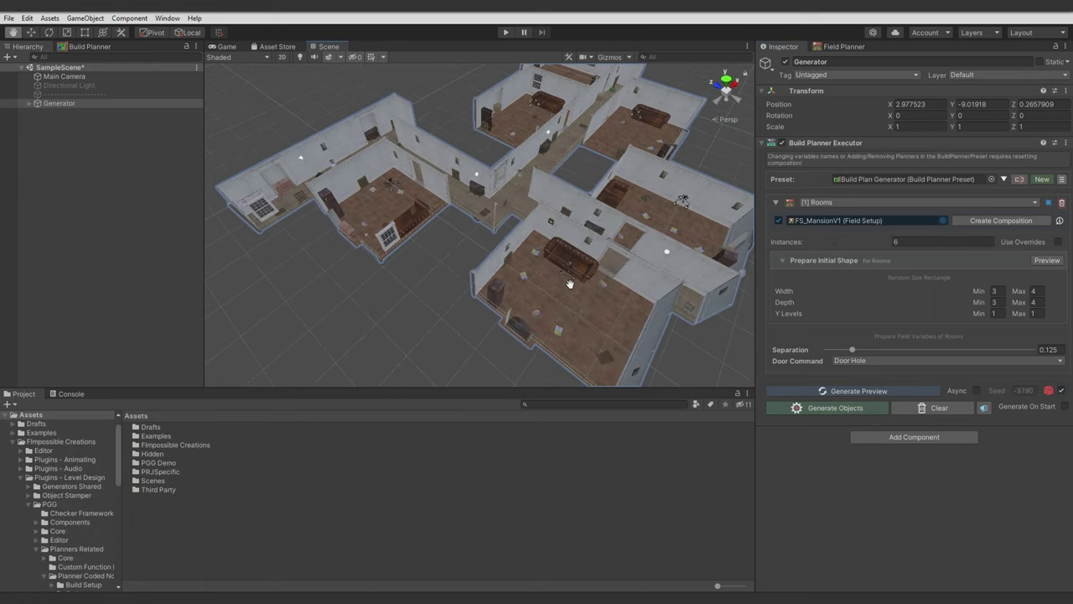
drag(570, 284, 532, 292)
alt+drag(554, 240, 552, 271)
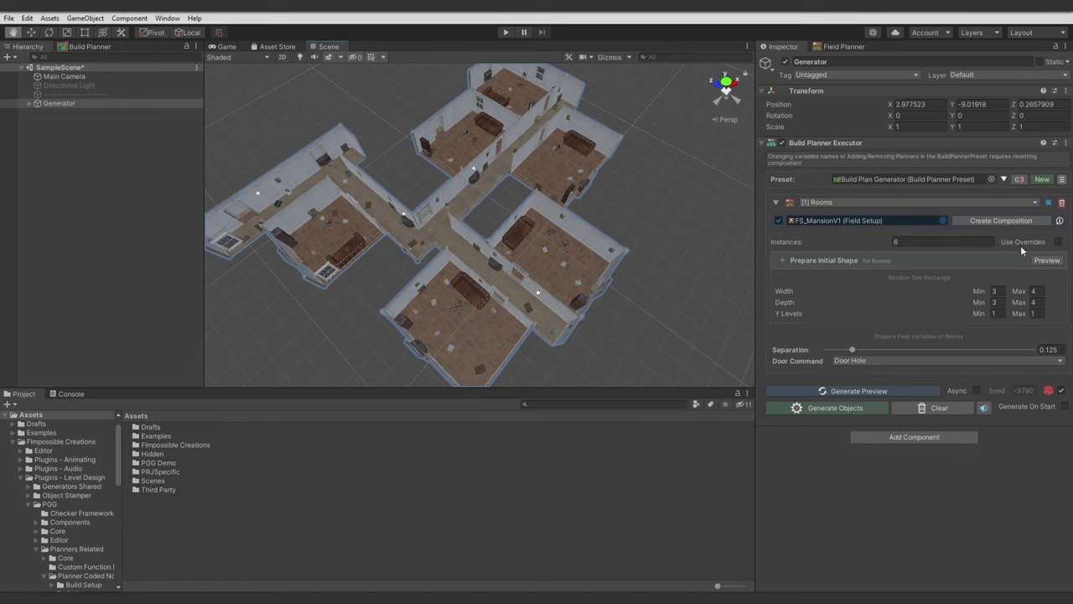
Step: Enable overrides for the Rooms instances and create a separate FS_MansionV1 composition for [2] Rooms
click(1058, 242)
click(836, 258)
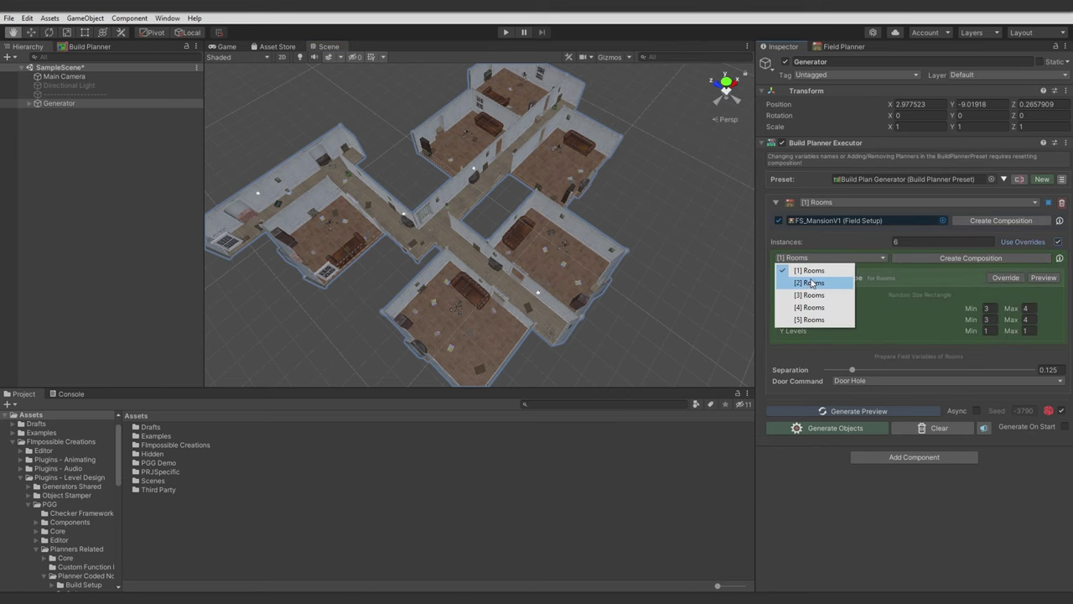
click(809, 284)
click(956, 259)
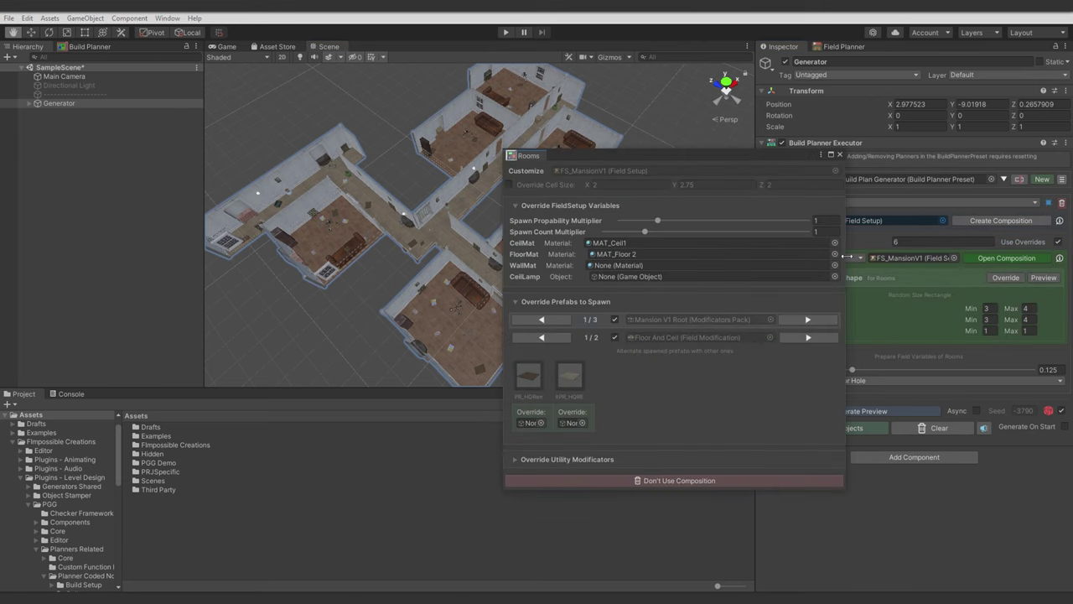
drag(670, 166, 493, 191)
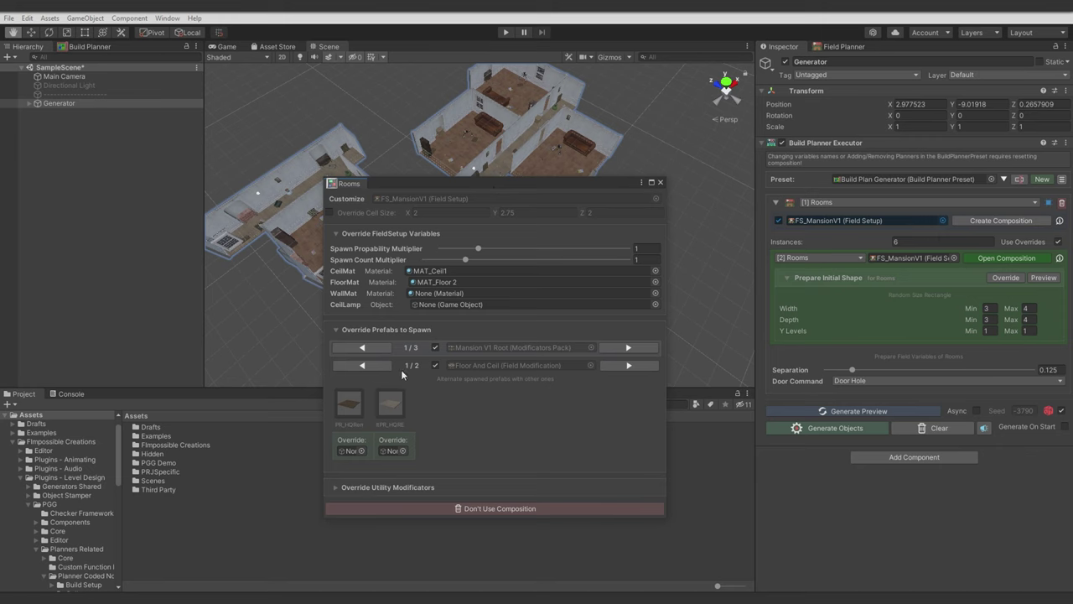
Step: Override the FloorMat material of the [2] Rooms composition with MAT_Floor 3 and close the composition window
click(354, 408)
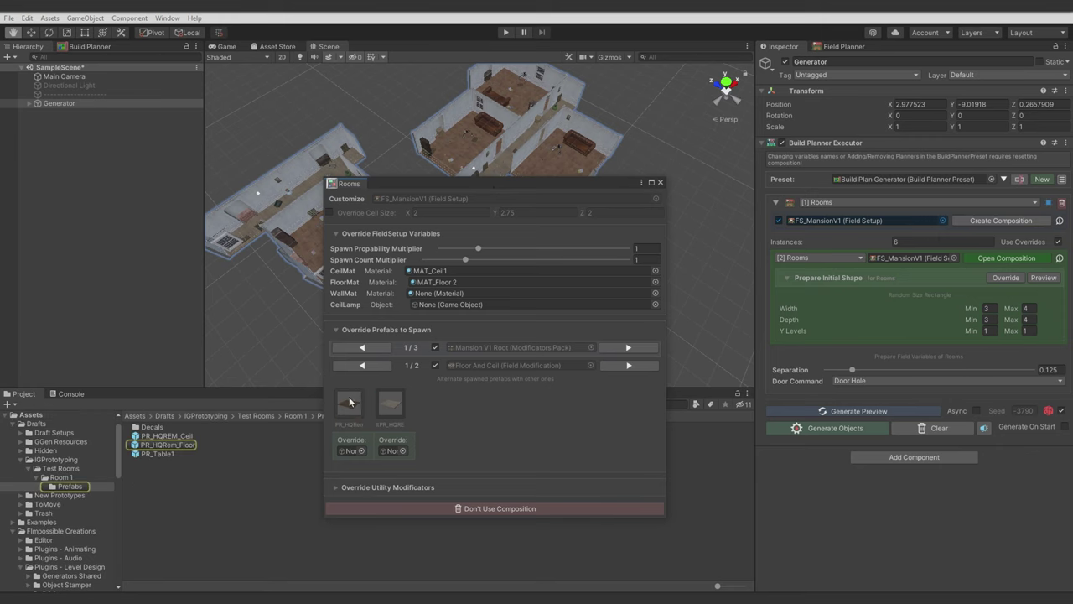
click(446, 285)
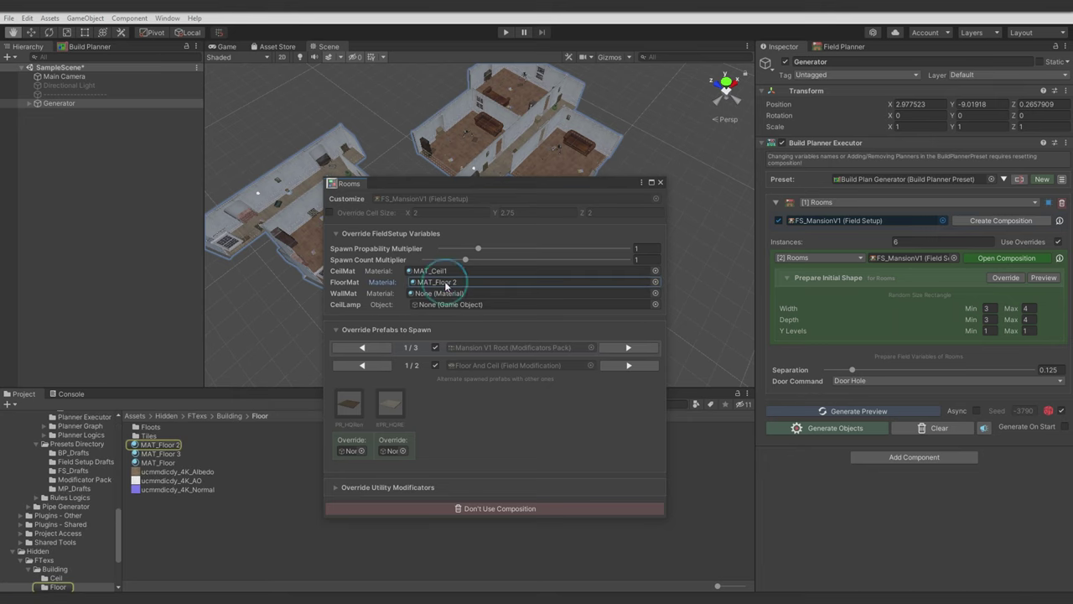
drag(175, 453, 460, 288)
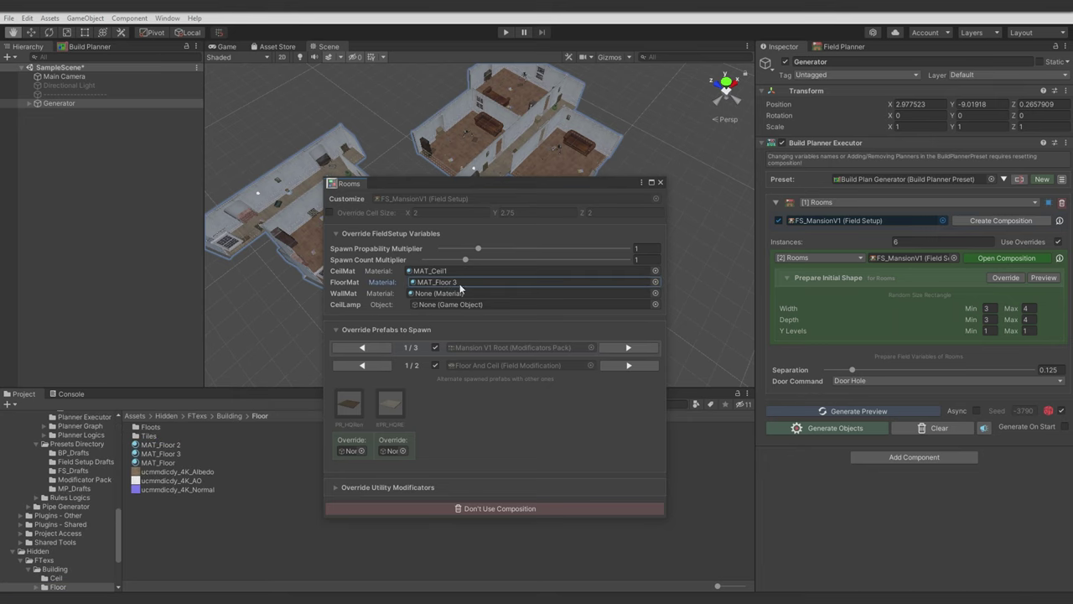
middle_click(353, 184)
Step: Regenerate the building objects with seed -3790, inspect the overridden room's floor, and toggle the scene lighting
click(841, 429)
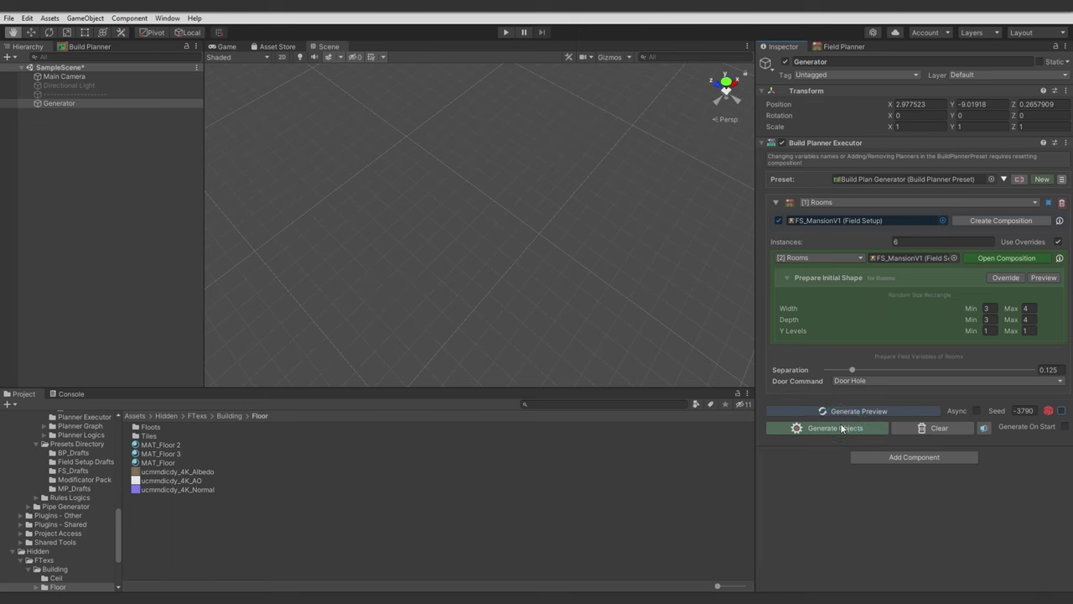
middle_drag(452, 285, 518, 264)
scroll(470, 268, up, 5)
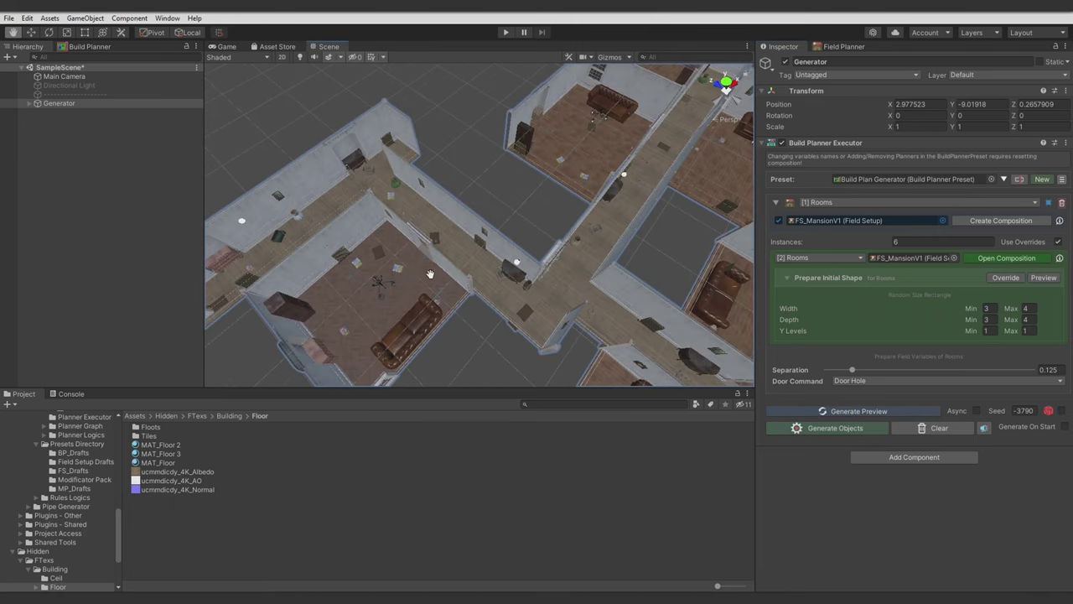
scroll(627, 326, down, 8)
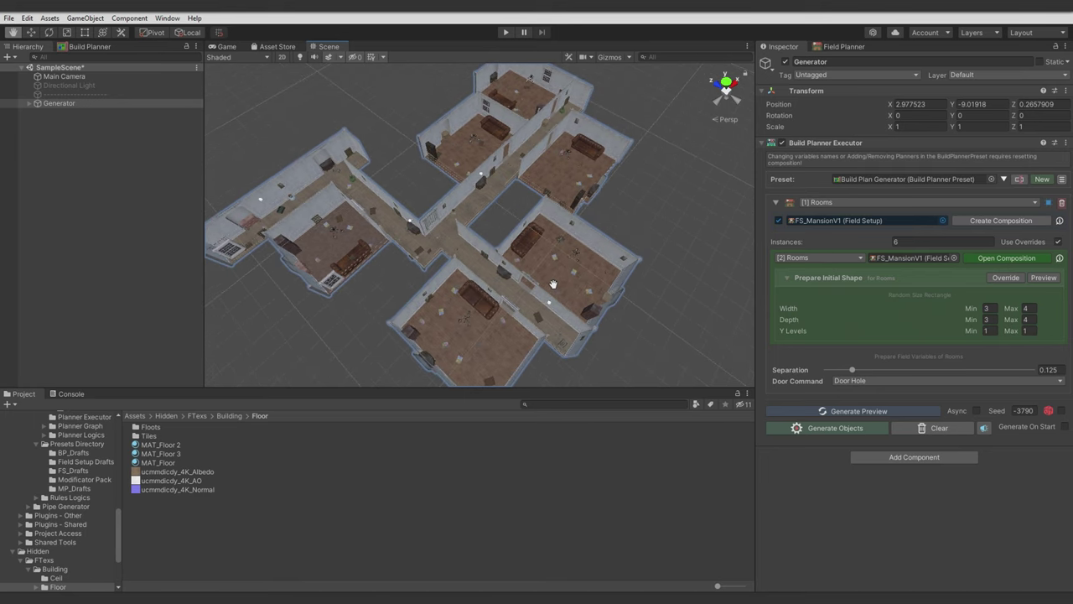
scroll(545, 281, down, 4)
drag(536, 280, 536, 277)
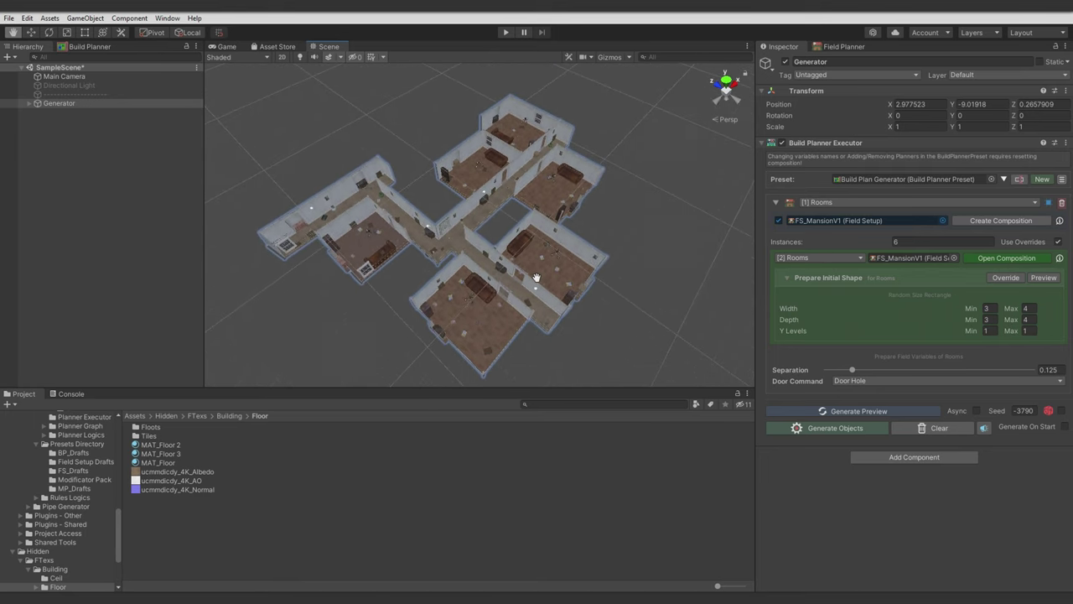
click(300, 58)
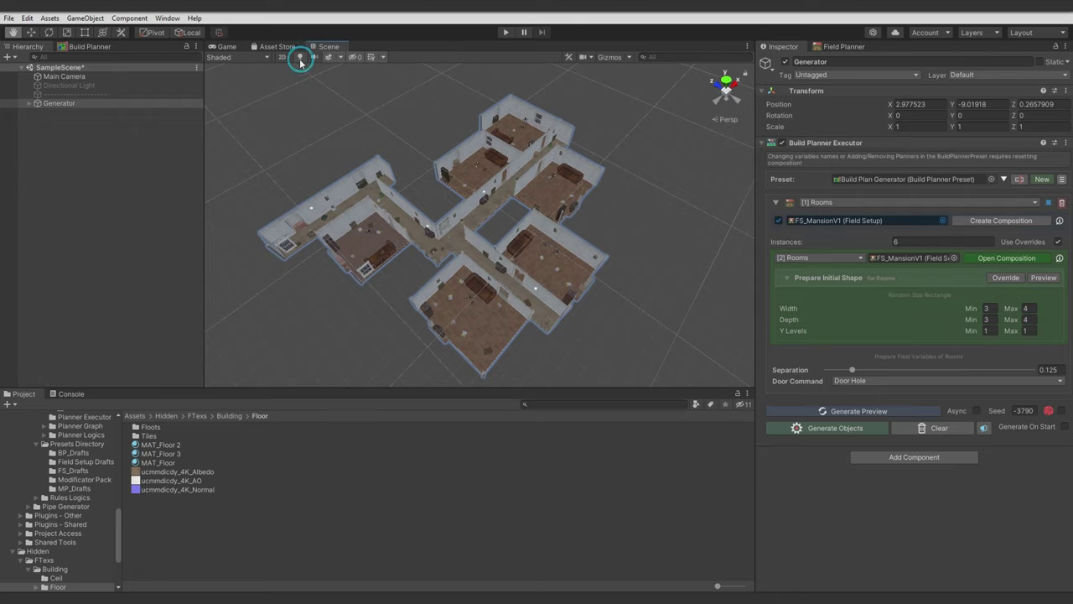